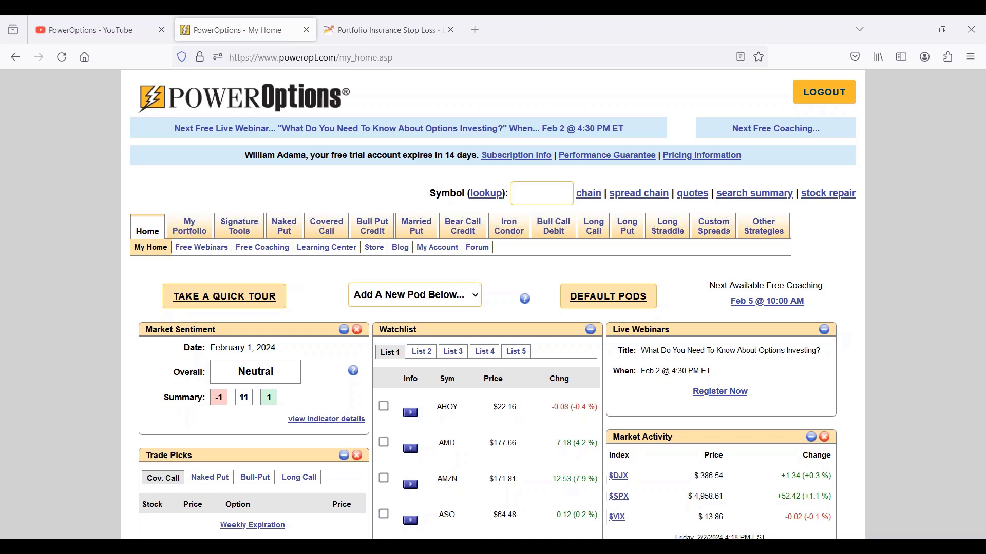
Step: Open the Long Put search and bring its table of search results into view
mouse_move(632, 232)
click(268, 249)
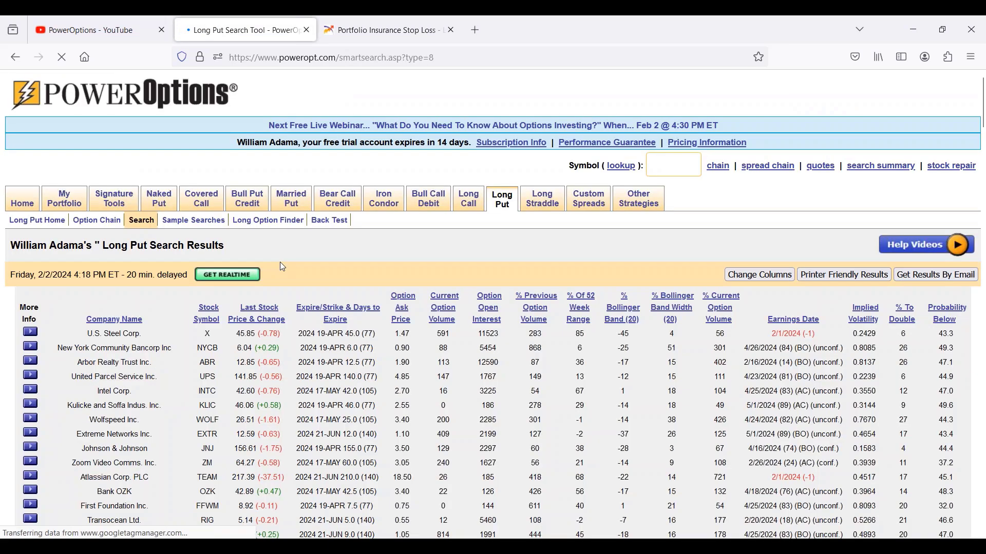
scroll(279, 261, down, 3)
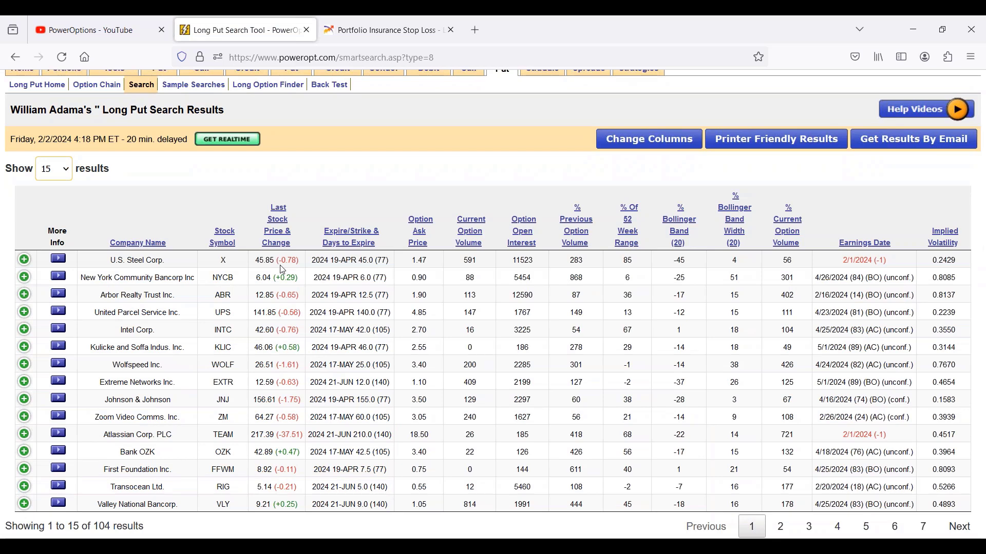
Step: Open the BigCharts chart for U.S. Steel Corp. and examine its price, Bollinger Bands and MACD plots
click(65, 265)
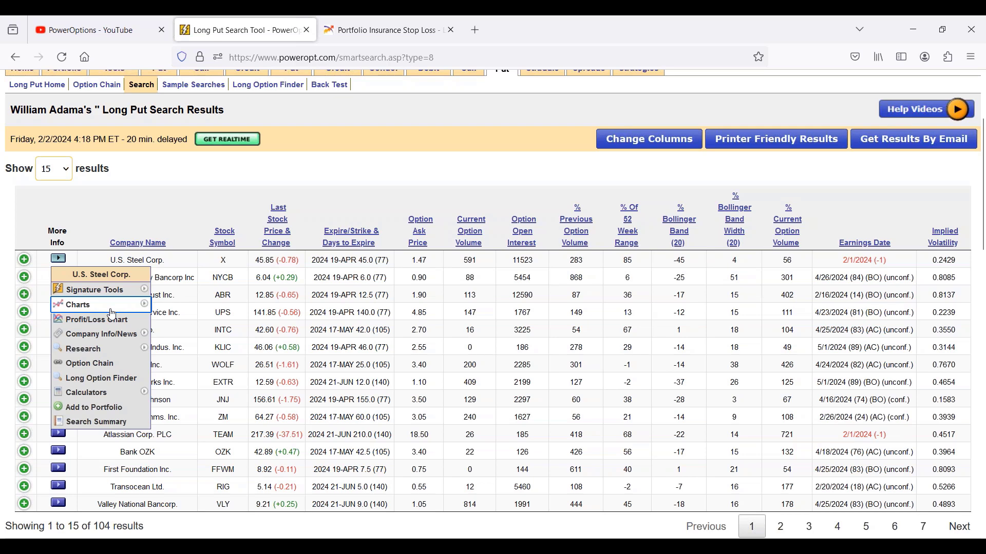
mouse_move(112, 313)
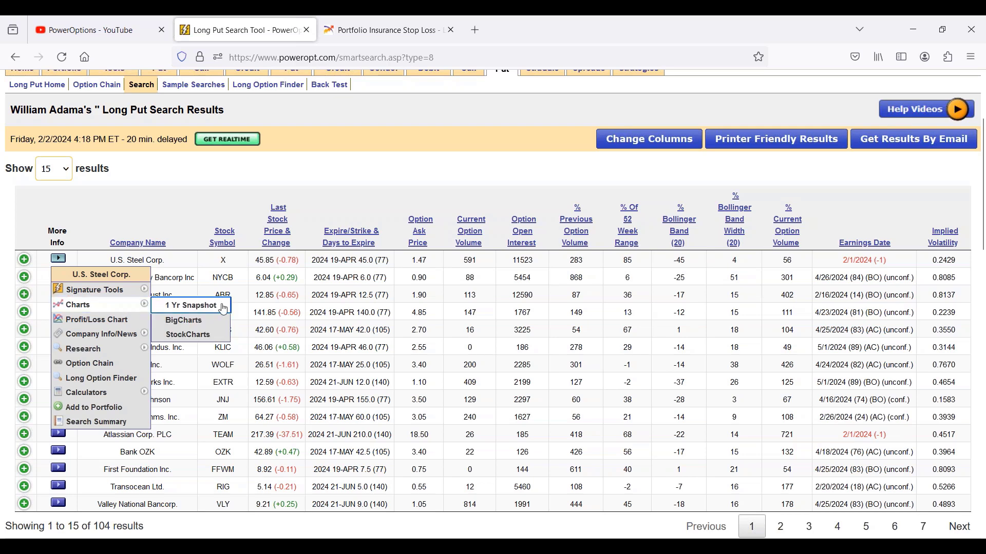
click(211, 326)
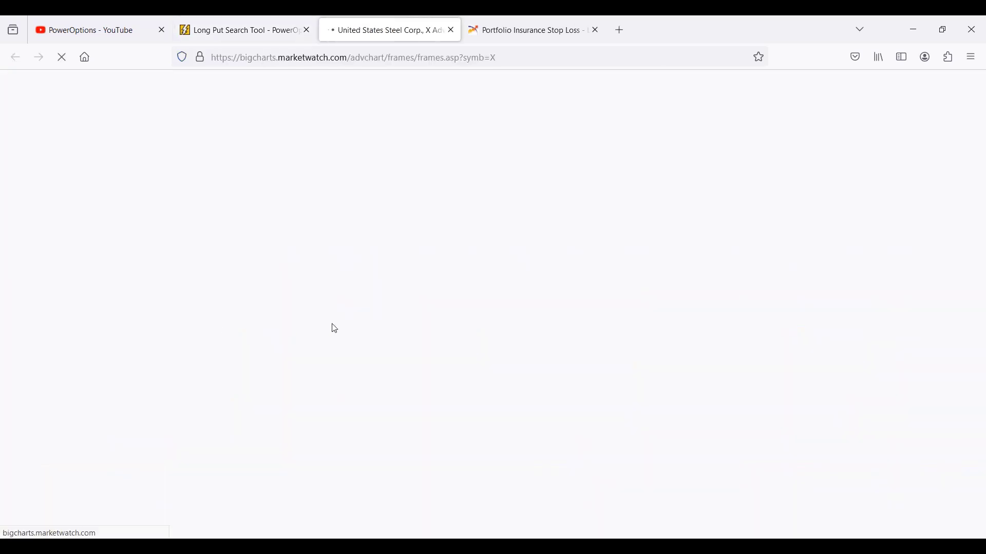
scroll(332, 325, down, 4)
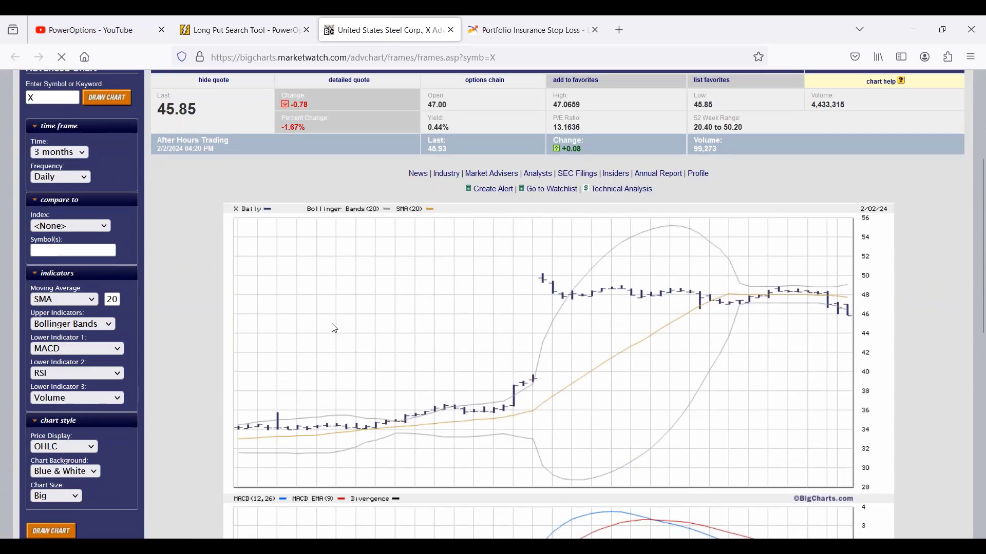
scroll(334, 328, down, 3)
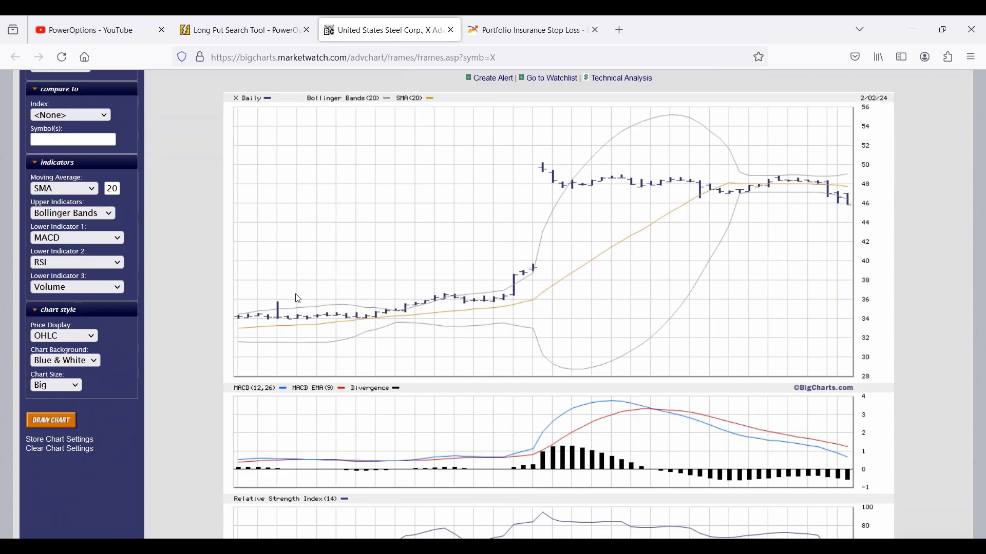
scroll(298, 299, up, 5)
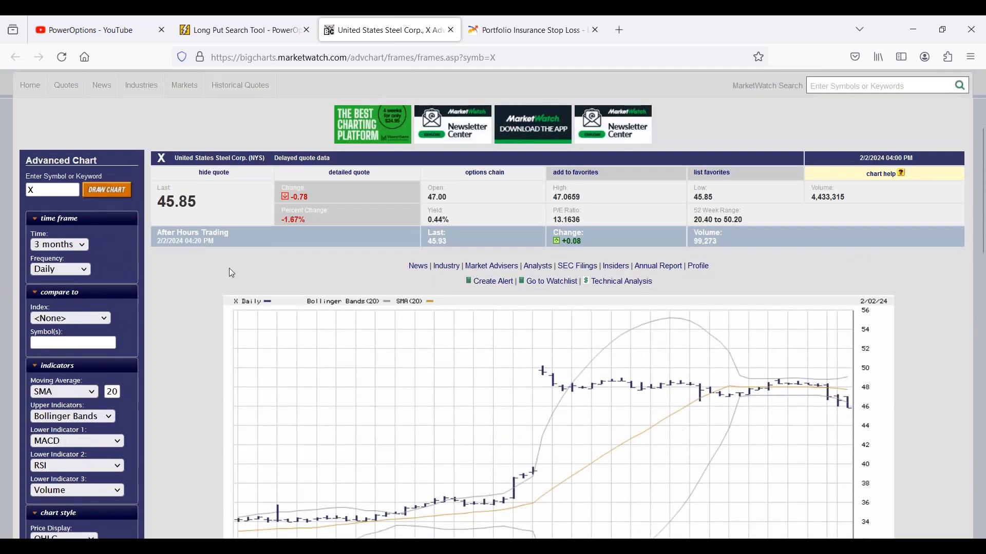
scroll(348, 270, down, 4)
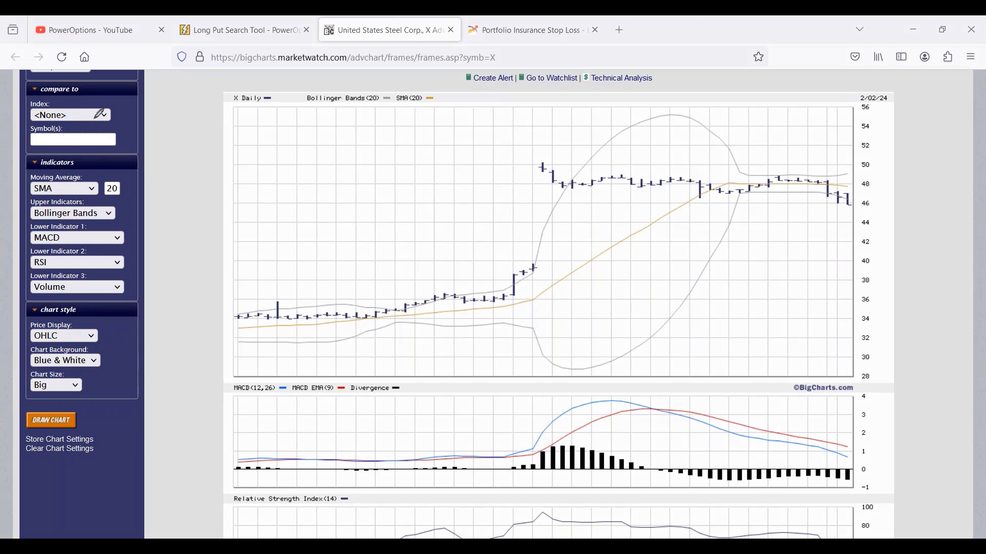
Step: Circle the chart's moving average setting and outline the upper and lower indicator settings with freehand annotations
mouse_move(75, 174)
mouse_down()
mouse_move(135, 174)
mouse_move(83, 189)
mouse_move(89, 185)
mouse_up()
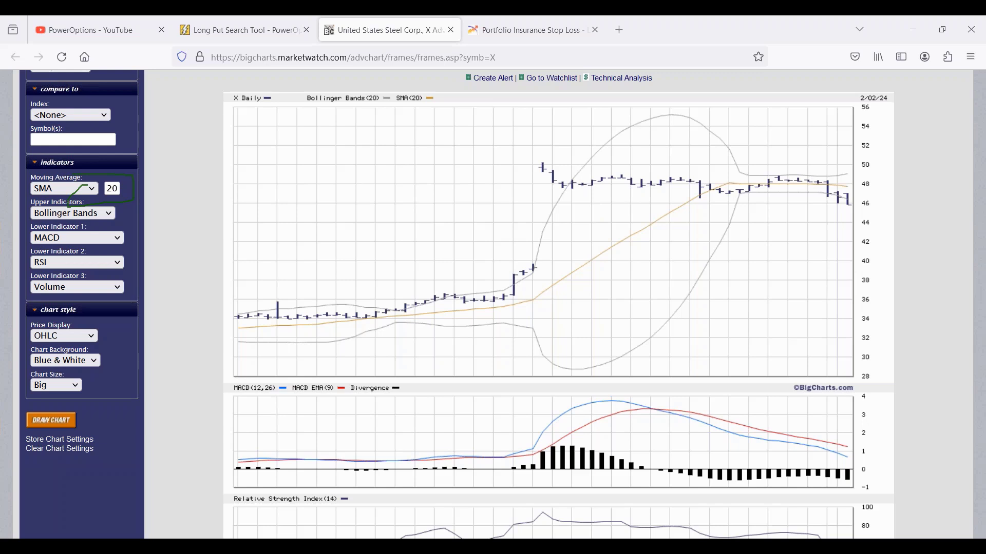
mouse_move(127, 179)
mouse_down()
mouse_move(73, 180)
mouse_move(108, 203)
mouse_move(132, 173)
mouse_up()
mouse_move(126, 208)
mouse_down()
mouse_move(15, 206)
mouse_move(33, 214)
mouse_move(20, 226)
mouse_move(54, 244)
mouse_move(30, 245)
mouse_move(35, 262)
mouse_move(22, 271)
mouse_move(93, 301)
mouse_move(131, 298)
mouse_up()
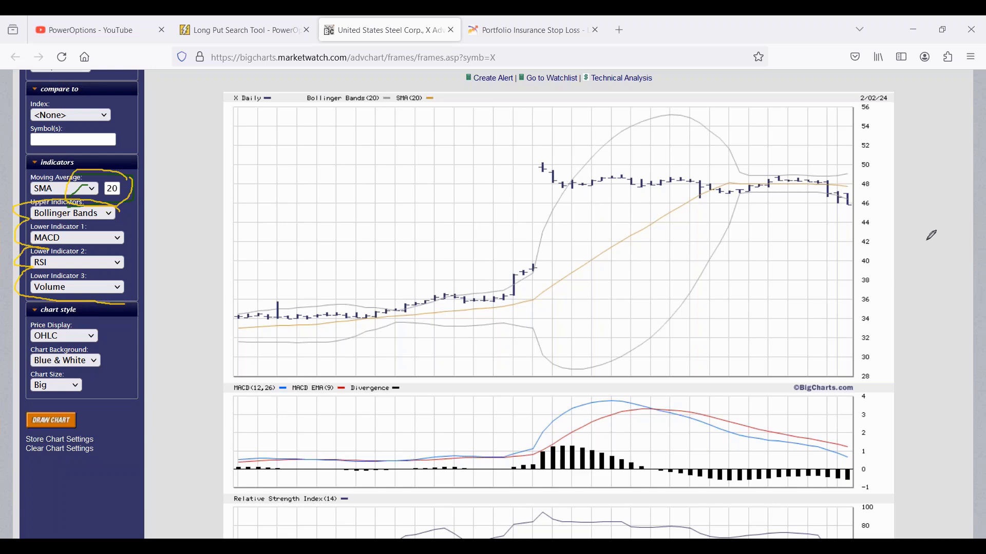
Step: Annotate the Bollinger Bands and moving average on the U.S. Steel price chart with freehand strokes, and clear the annotations
mouse_move(430, 285)
mouse_down()
mouse_move(496, 271)
mouse_move(547, 205)
mouse_move(540, 217)
mouse_up()
mouse_move(364, 104)
mouse_down()
mouse_move(390, 101)
mouse_move(378, 86)
mouse_move(369, 107)
mouse_up()
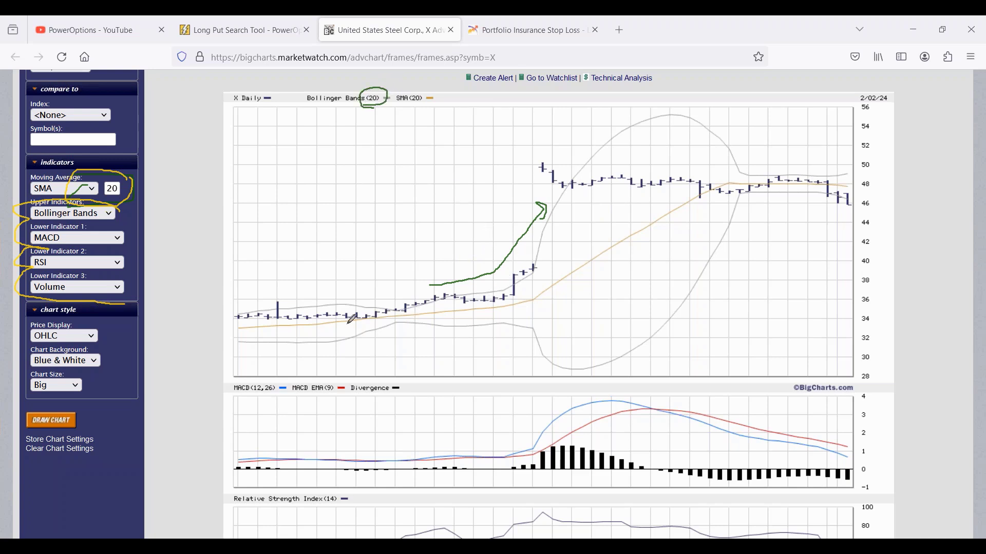
mouse_move(281, 310)
mouse_down()
mouse_move(468, 294)
mouse_move(537, 268)
mouse_up()
drag(560, 193, 572, 181)
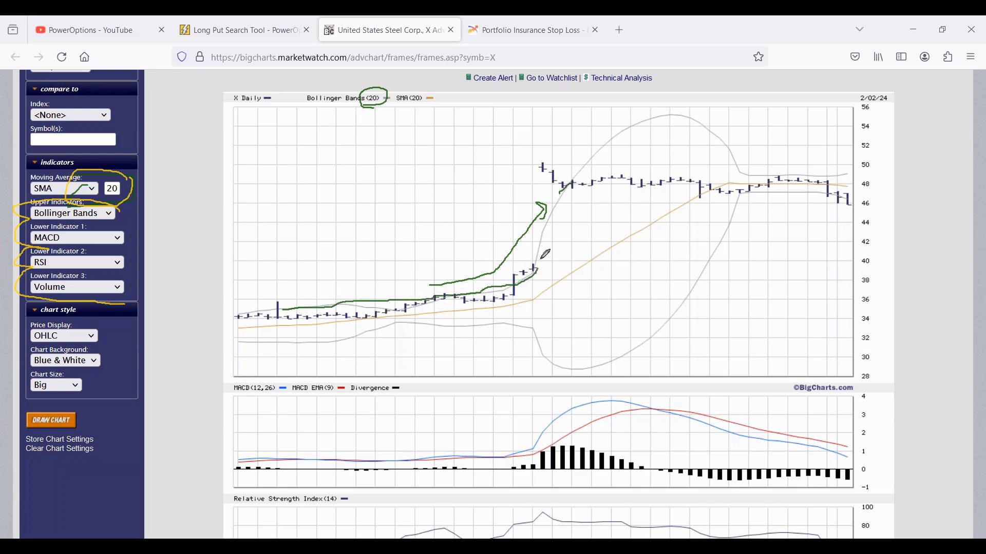
mouse_move(550, 259)
mouse_down()
mouse_move(553, 214)
mouse_move(541, 296)
mouse_move(549, 292)
mouse_up()
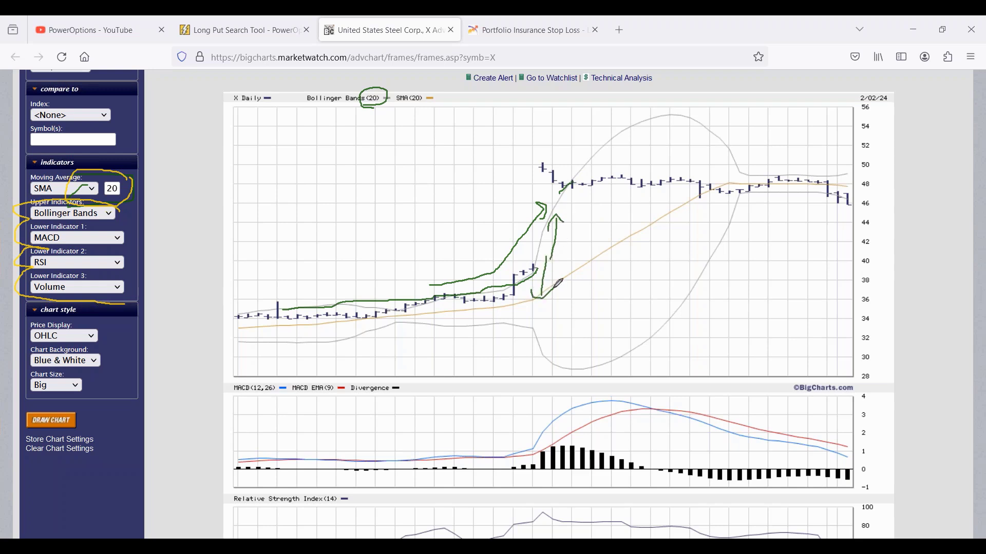
mouse_move(578, 172)
mouse_down()
mouse_move(636, 139)
mouse_move(718, 139)
mouse_move(725, 148)
mouse_up()
mouse_move(532, 332)
mouse_down()
mouse_move(535, 345)
mouse_move(582, 370)
mouse_up()
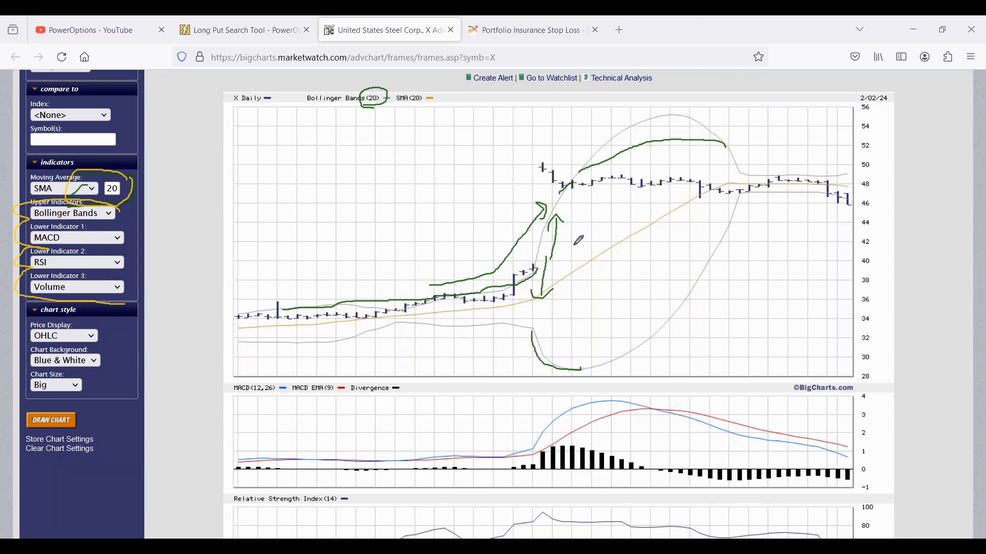
drag(724, 186, 825, 192)
mouse_move(797, 154)
mouse_down()
mouse_move(771, 177)
mouse_move(819, 193)
mouse_move(808, 151)
mouse_move(772, 172)
mouse_up()
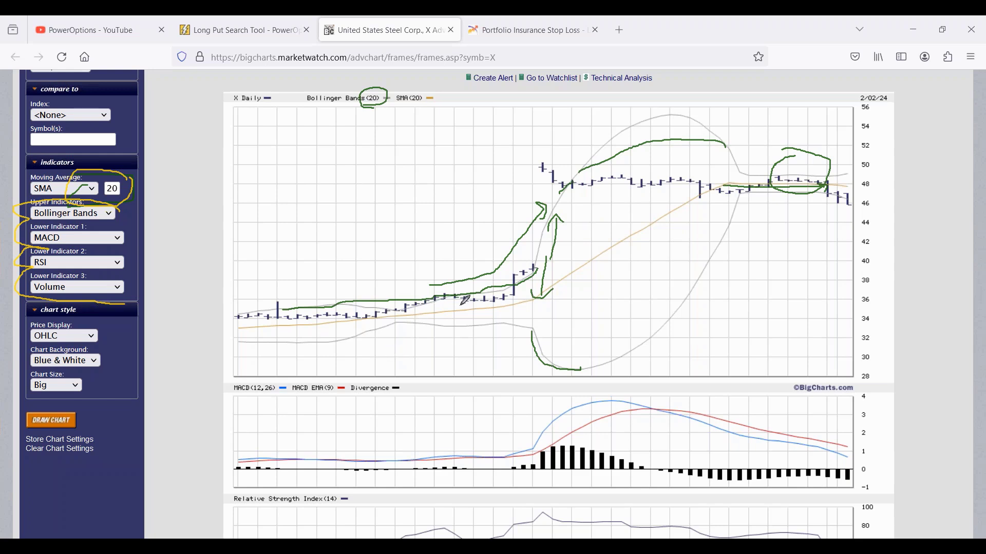
mouse_move(495, 302)
mouse_down()
mouse_move(469, 321)
mouse_move(515, 308)
mouse_move(494, 298)
mouse_move(714, 168)
mouse_move(798, 183)
mouse_up()
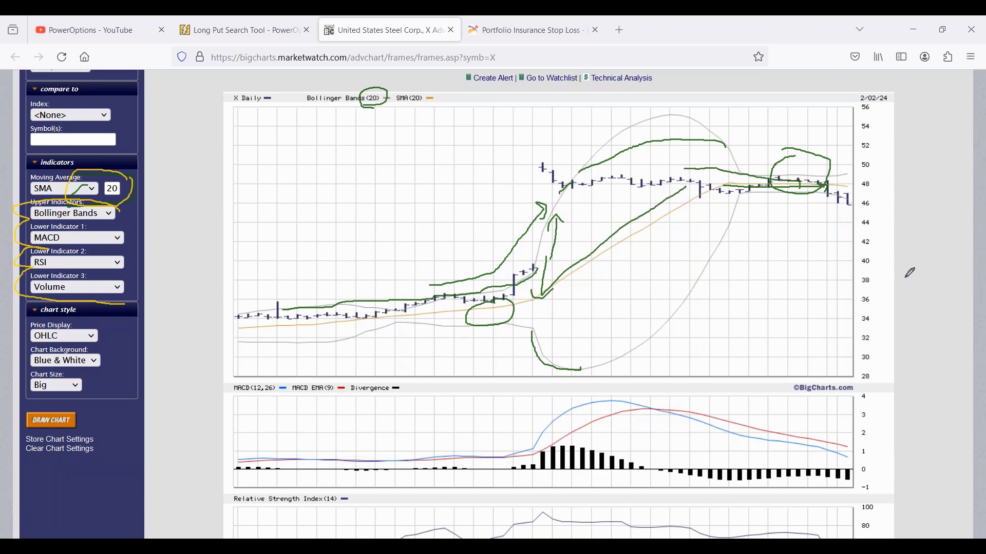
key(Escape)
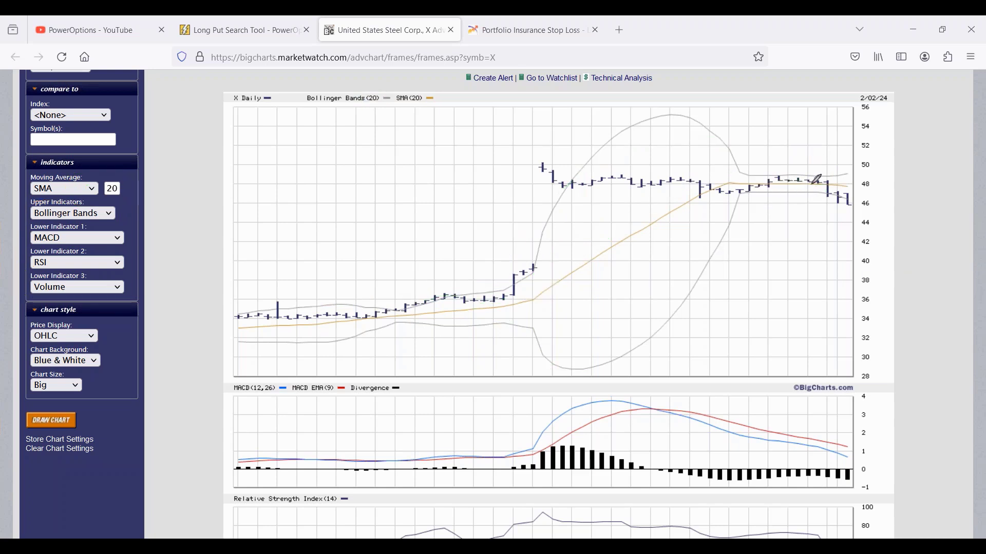
Step: Mark the recent sideways price range and sketch downward paths beyond it on the price chart, and clear the marks
drag(817, 175, 817, 195)
mouse_move(815, 177)
mouse_down()
mouse_move(778, 179)
mouse_move(806, 192)
mouse_move(822, 177)
mouse_up()
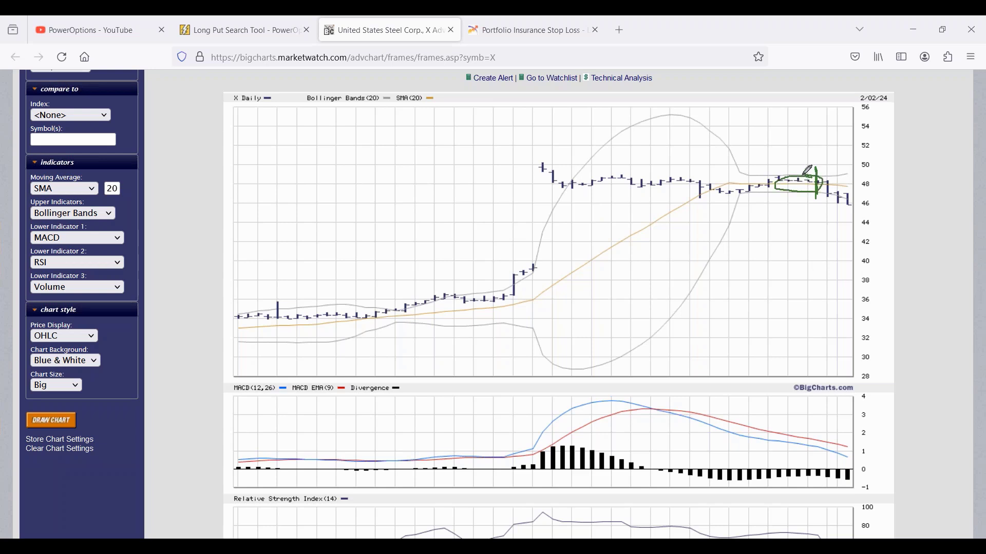
drag(793, 182, 829, 180)
drag(716, 180, 814, 252)
mouse_move(739, 224)
mouse_down()
mouse_move(769, 229)
mouse_move(863, 283)
mouse_up()
drag(754, 208, 879, 237)
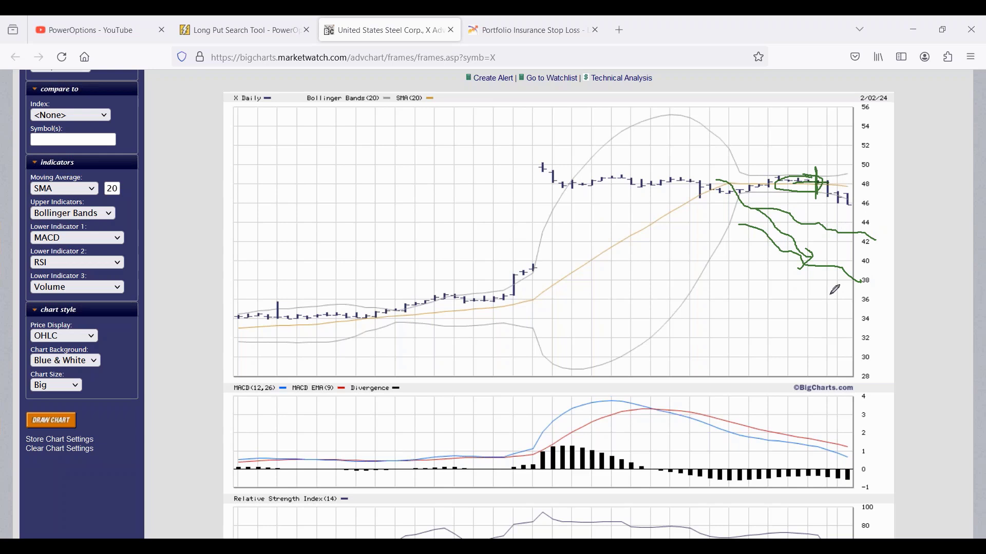
mouse_move(825, 258)
mouse_down()
mouse_move(842, 232)
mouse_move(828, 257)
mouse_move(852, 253)
mouse_move(856, 266)
mouse_up()
key(Escape)
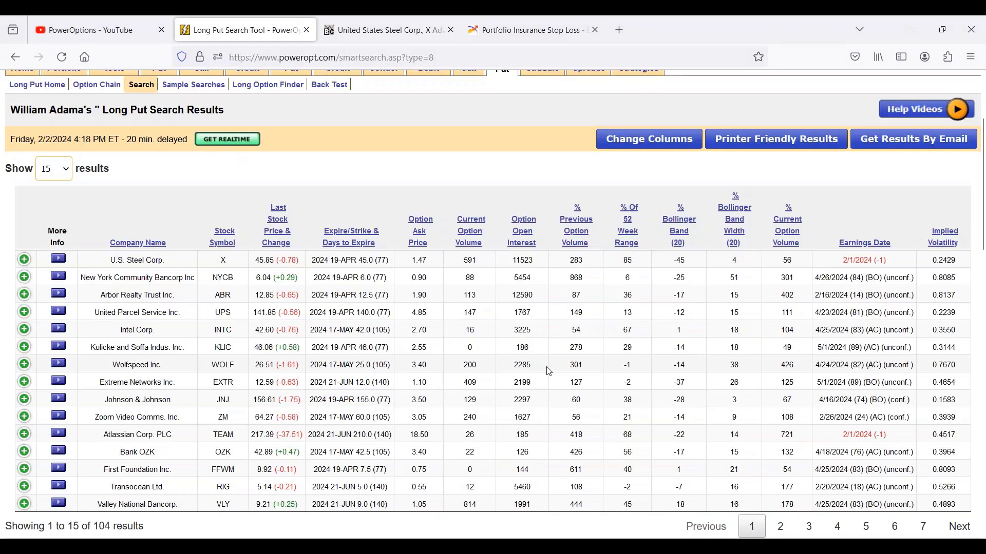
Step: Examine the % BB (20) limits and their help text in the Long Put search's technical filters
scroll(368, 298, down, 2)
scroll(368, 298, down, 3)
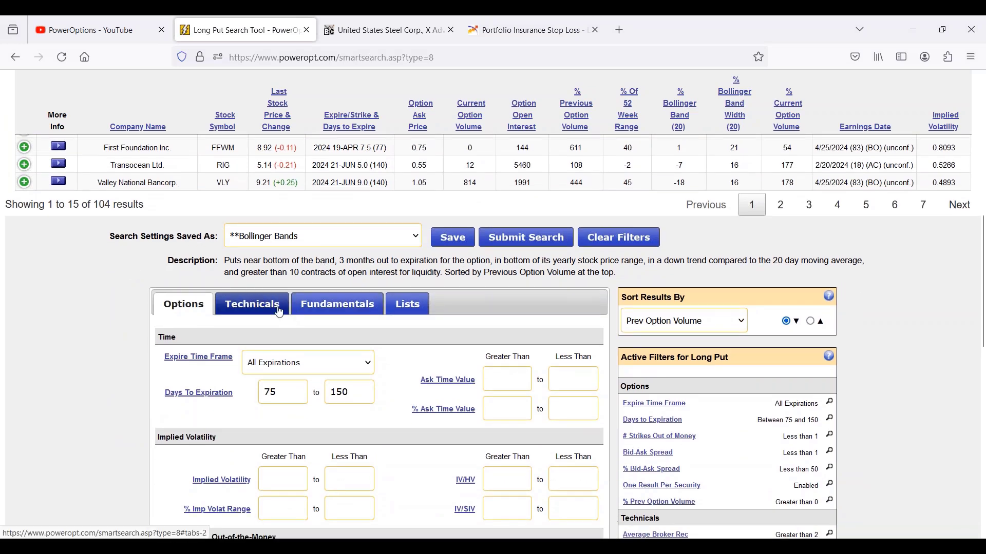
click(279, 312)
scroll(287, 308, down, 3)
scroll(301, 300, down, 1)
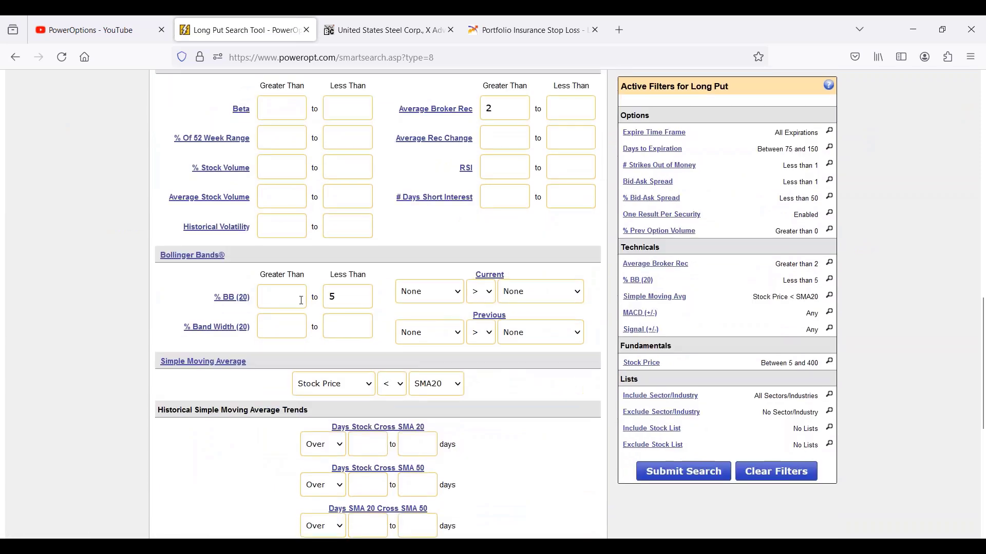
double_click(346, 298)
click(234, 303)
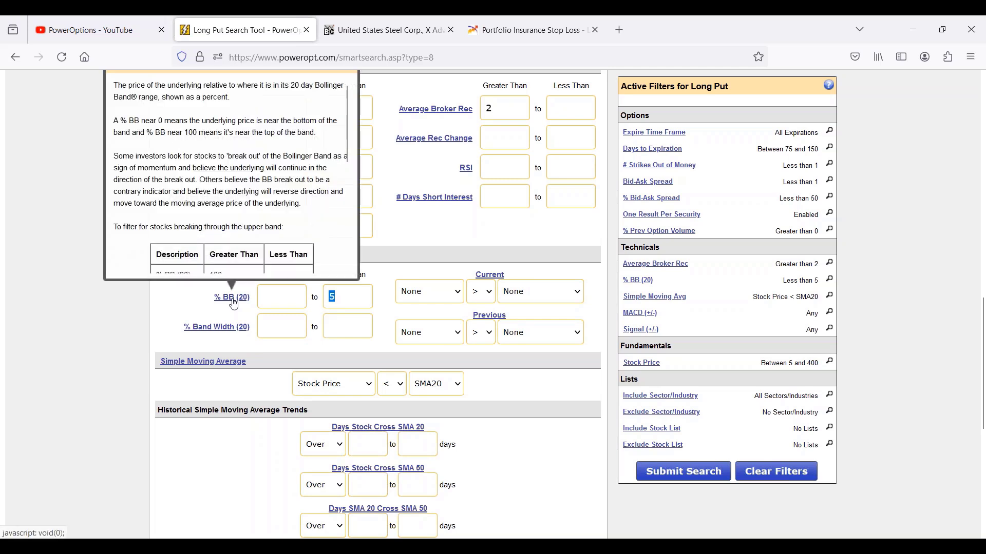
click(266, 300)
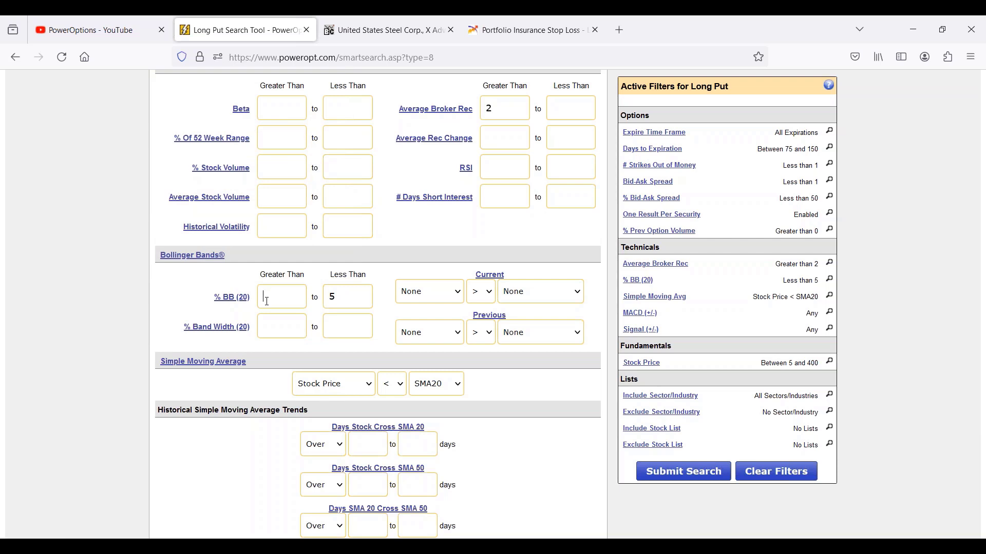
click(363, 306)
Step: Clear all the filters of the Long Put search
scroll(362, 306, up, 4)
click(625, 177)
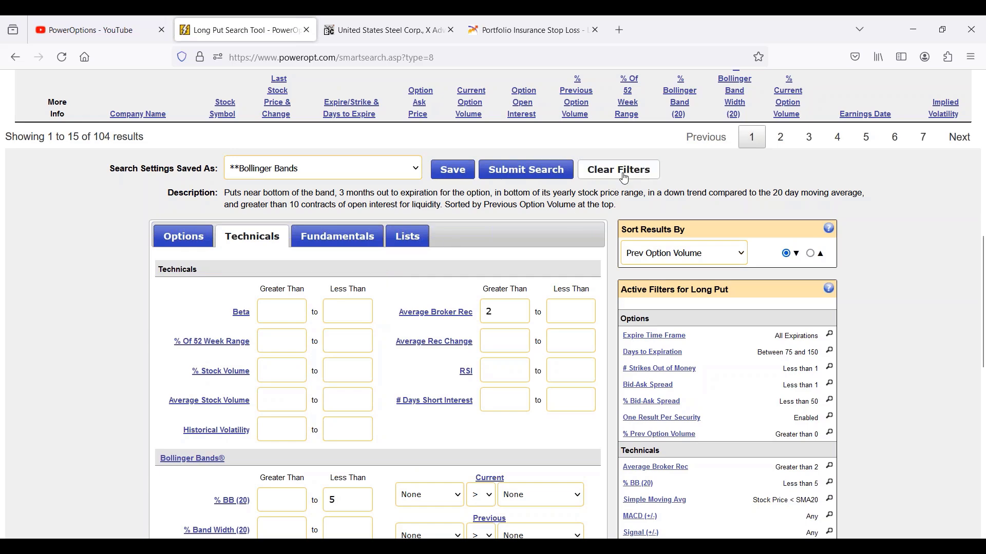
mouse_move(462, 374)
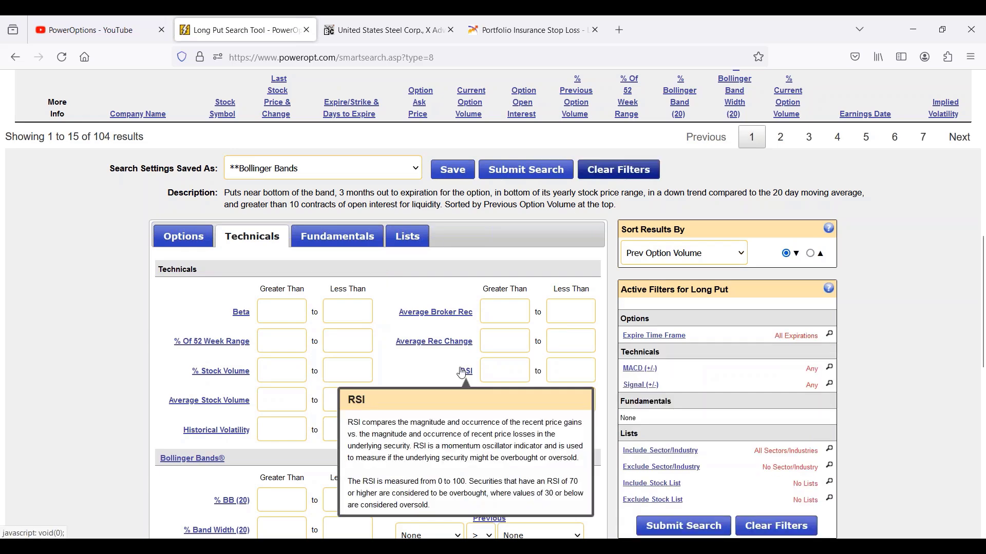
Step: Limit the Long Put search's Days To Expiration to between 50 and 75
click(184, 236)
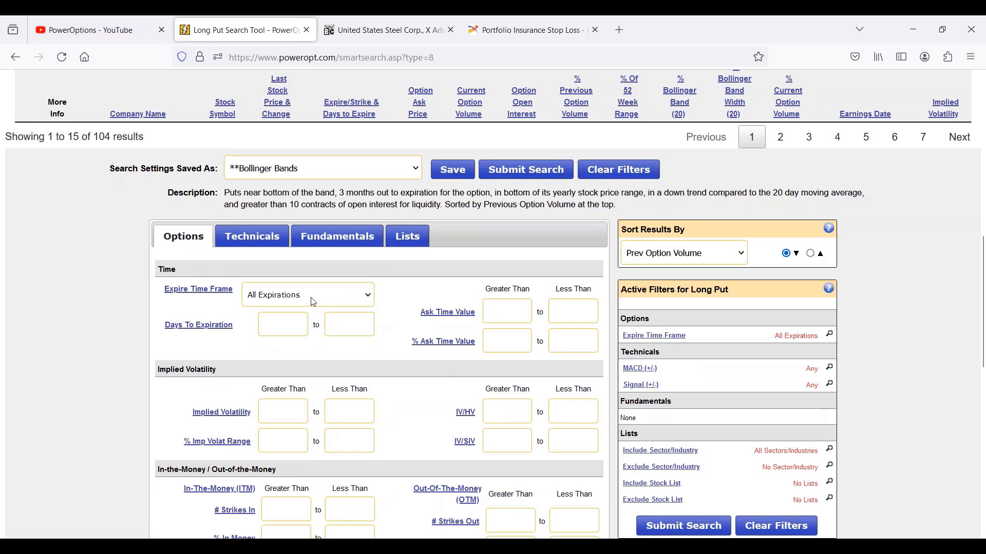
scroll(298, 297, down, 2)
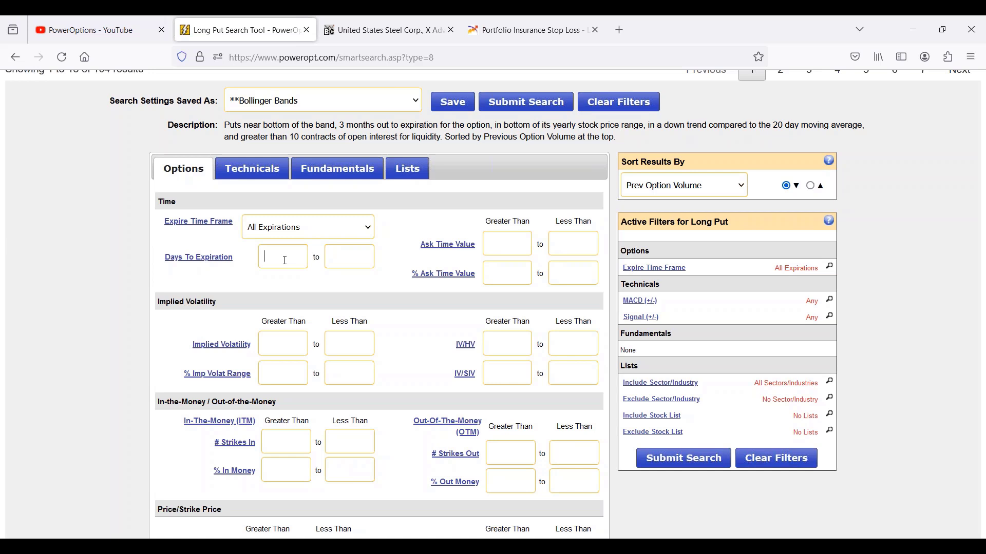
text(50)
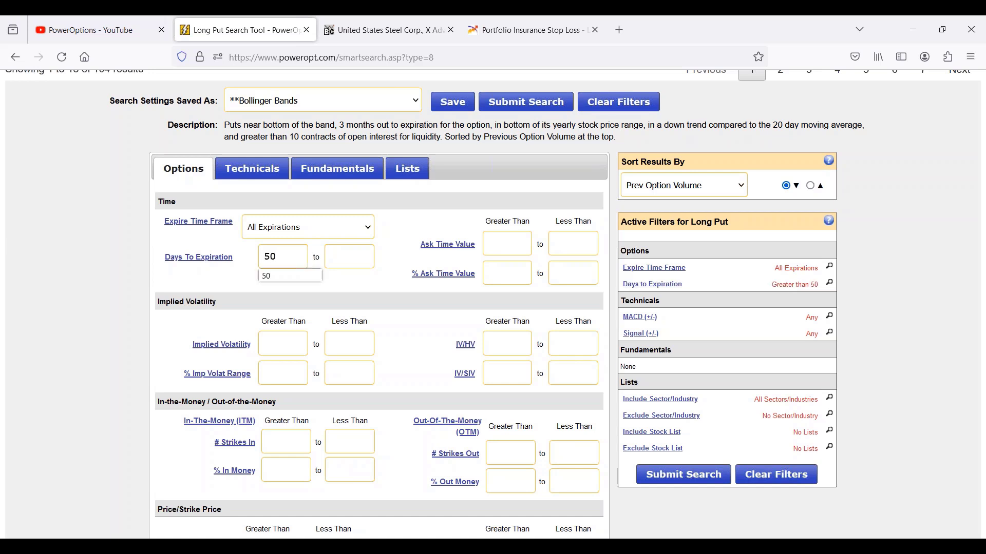
click(358, 258)
text(75)
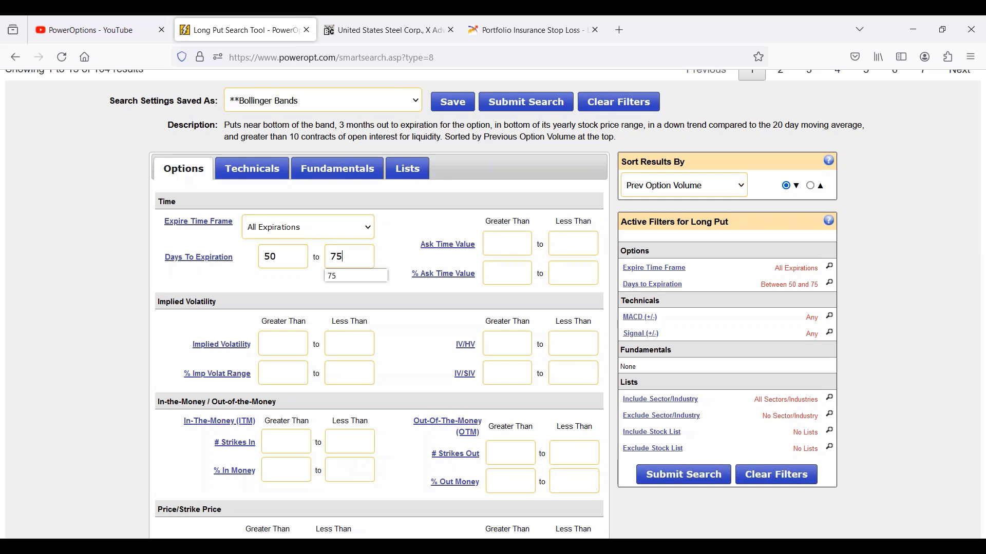
Step: Set the Option Volume Today filter to greater than 0 in the liquidity settings
scroll(400, 291, down, 3)
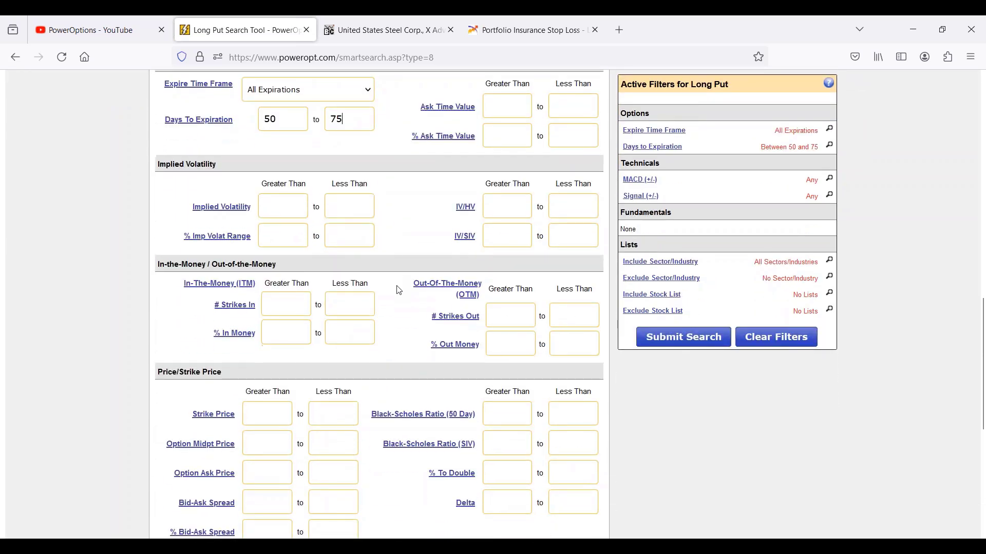
scroll(400, 291, down, 3)
mouse_move(450, 220)
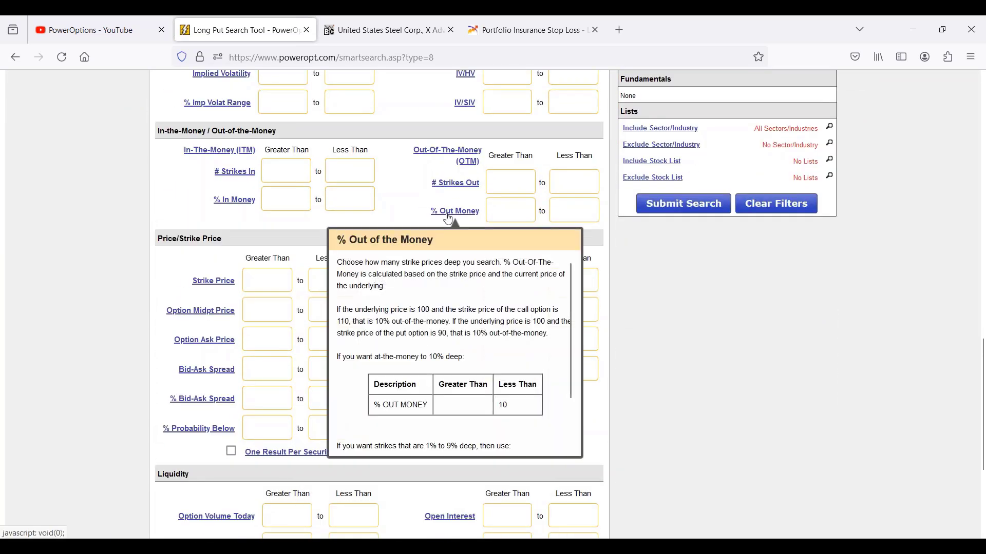
scroll(92, 203, down, 3)
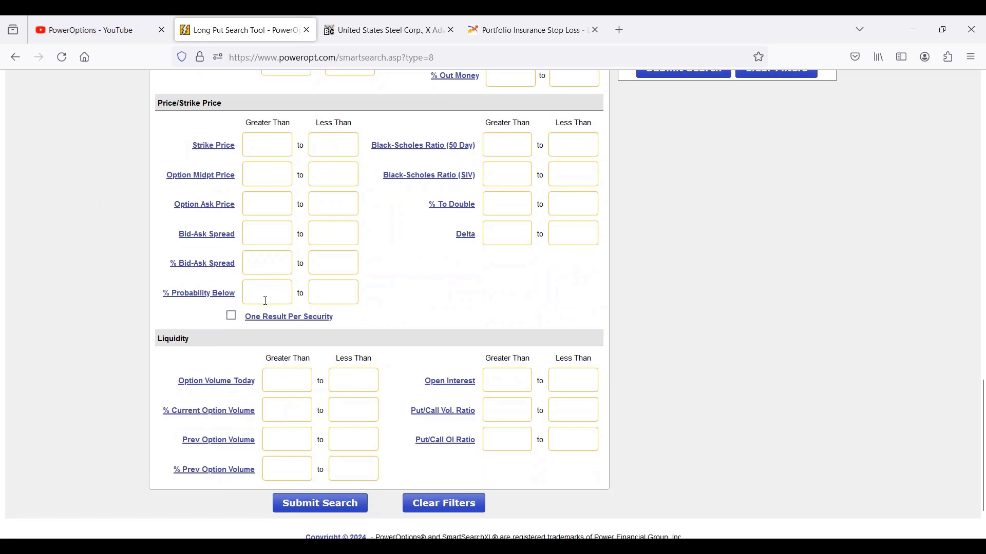
text(0)
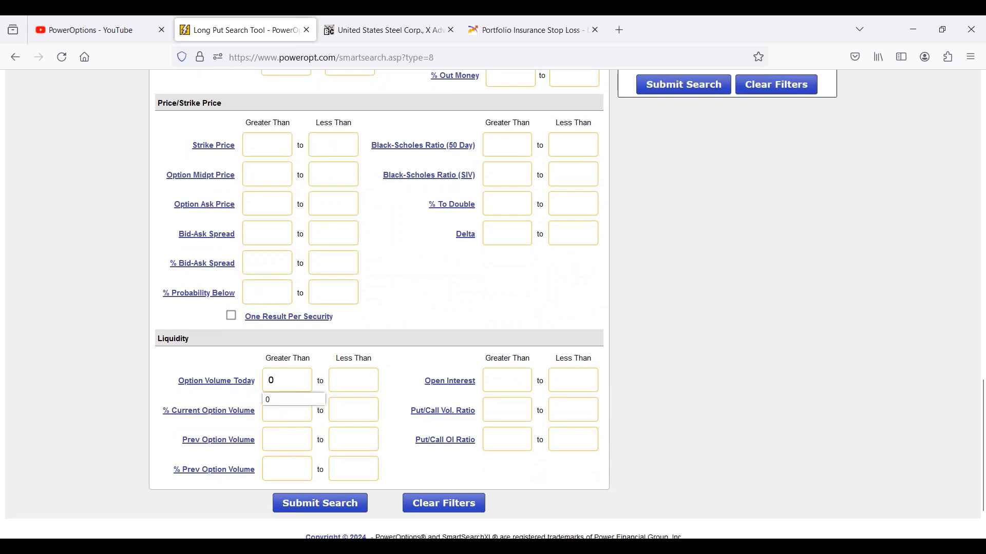
Step: Set the Open Interest filter to greater than 10 and the % Imp Volat Range filter to less than 65
click(508, 373)
text(10)
scroll(438, 414, up, 3)
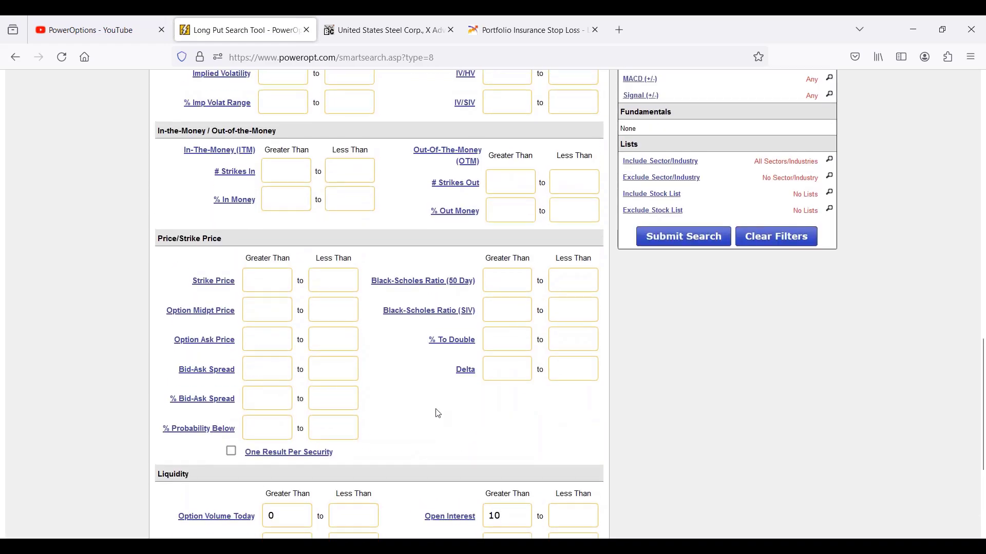
scroll(438, 413, up, 4)
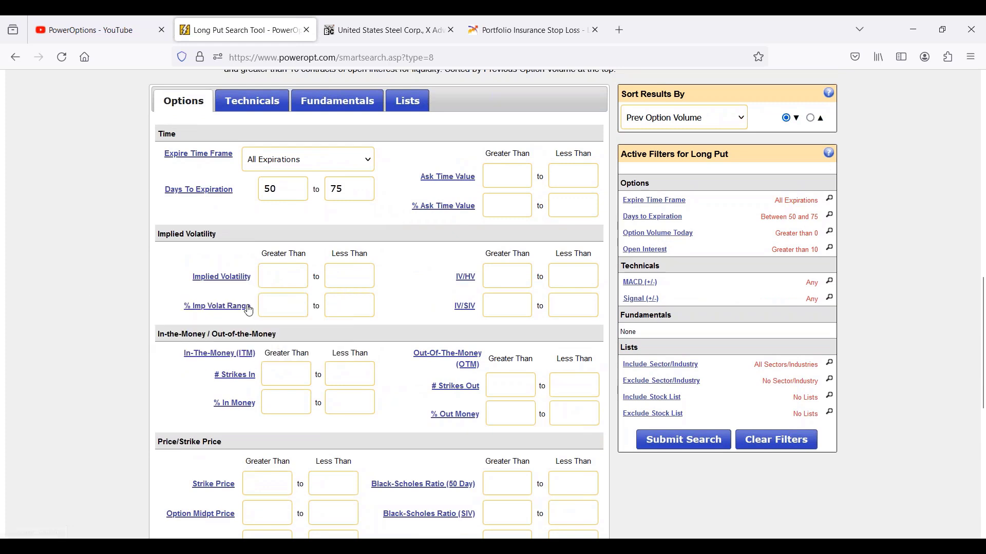
mouse_move(249, 310)
click(365, 310)
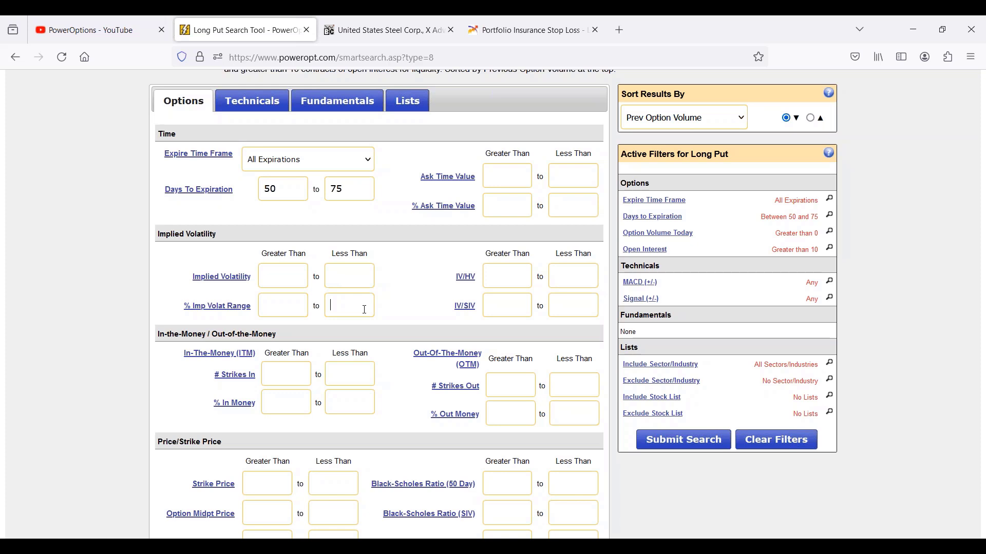
text(65)
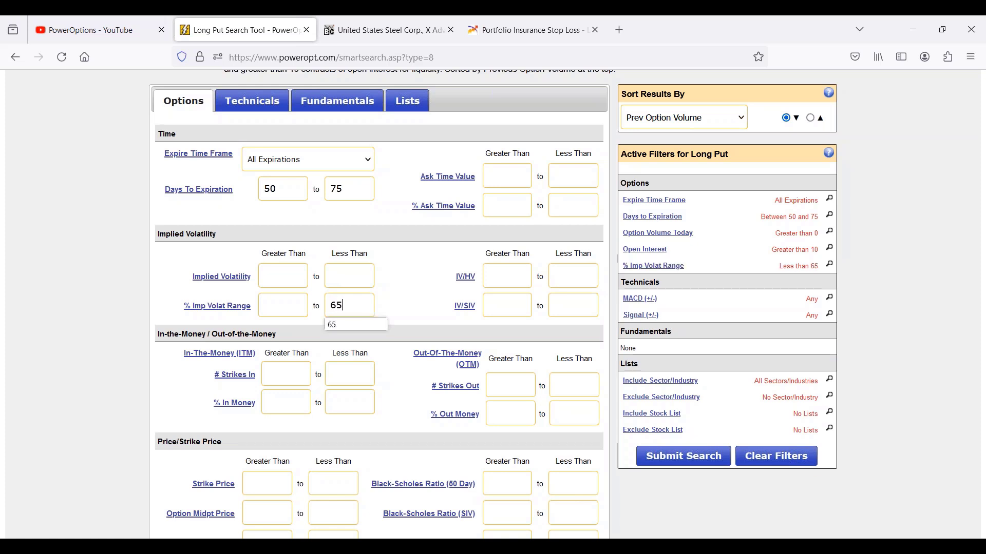
Step: Limit the # Strikes In filter for in-the-money options to between 1 and 3
scroll(565, 303, down, 2)
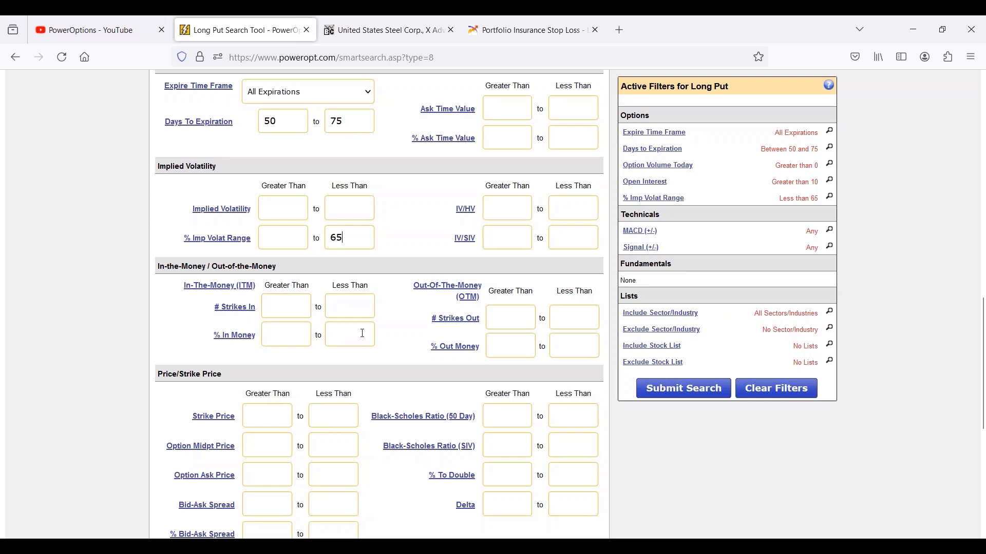
text(1)
key(Tab)
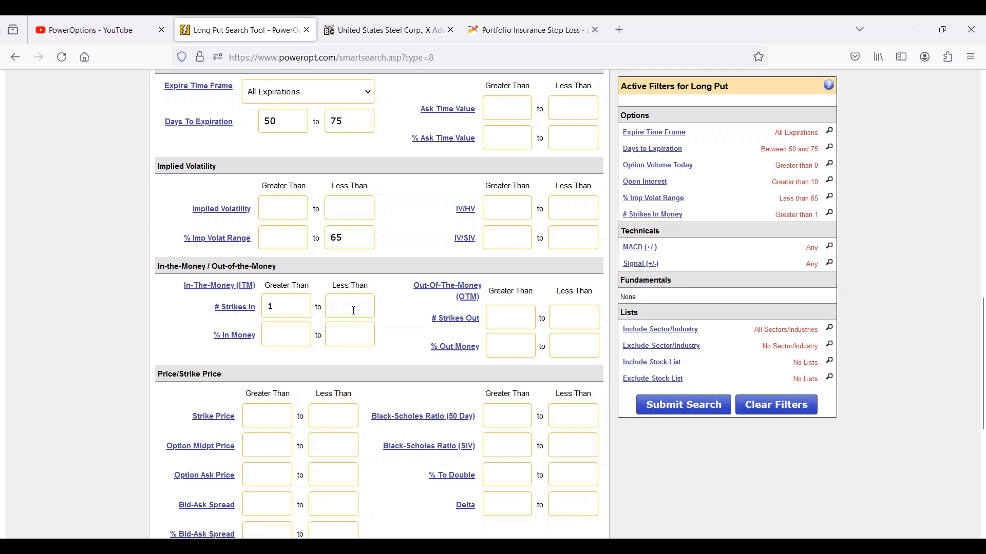
text(3)
Step: Review the search's option filters, including Days To Expiration, % Imp Volat Range and the % In Money help text
scroll(283, 249, up, 3)
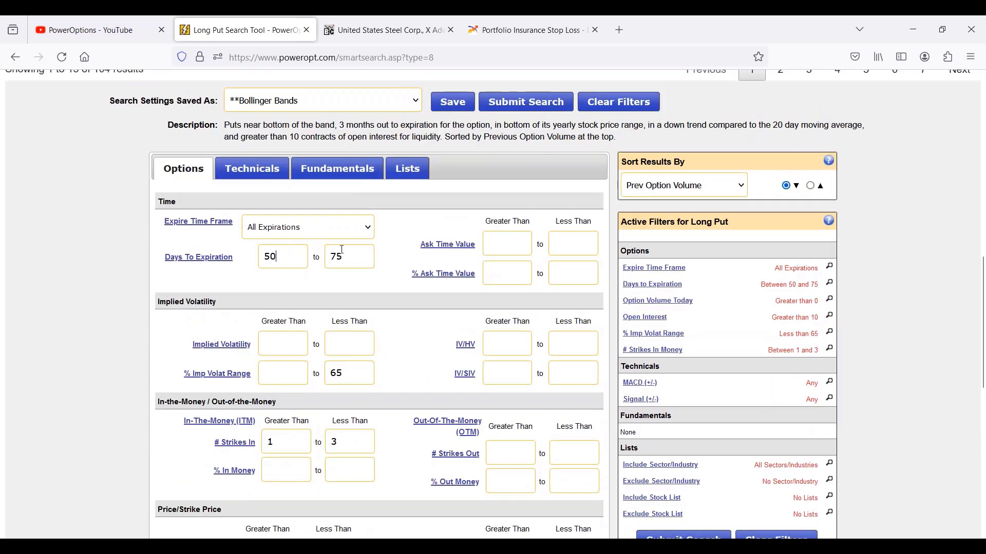
scroll(371, 267, down, 3)
drag(345, 239, 326, 240)
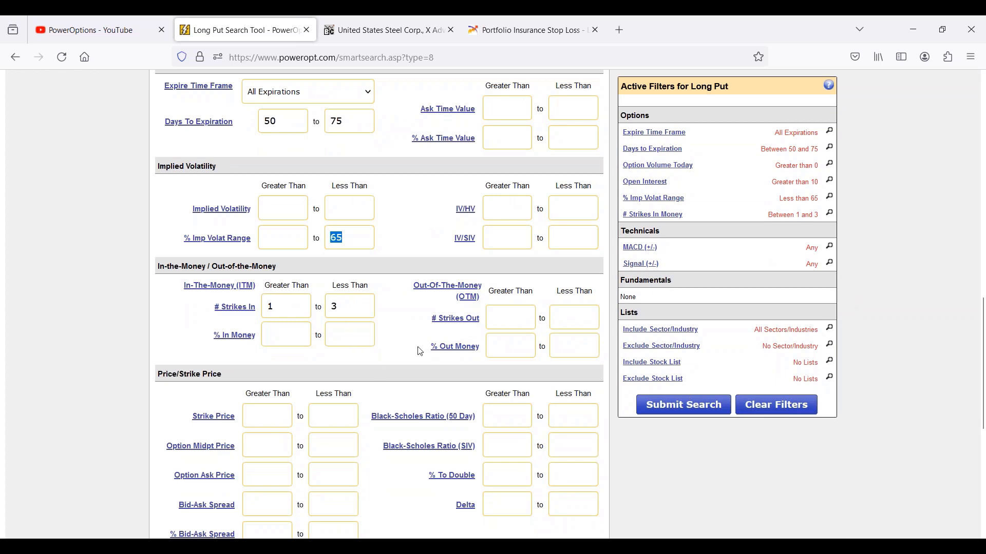
mouse_move(466, 212)
click(411, 357)
scroll(384, 347, down, 1)
scroll(384, 347, down, 1)
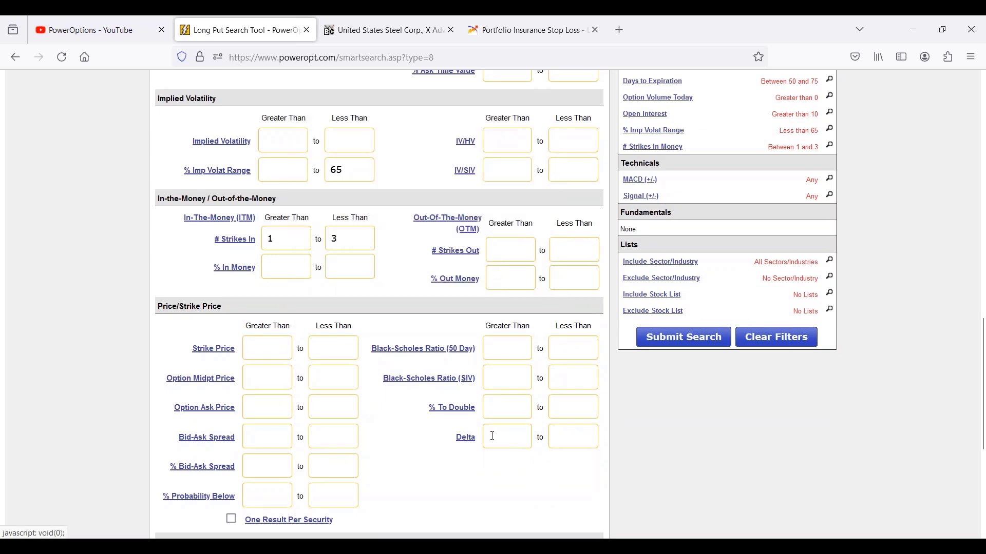
scroll(448, 416, up, 1)
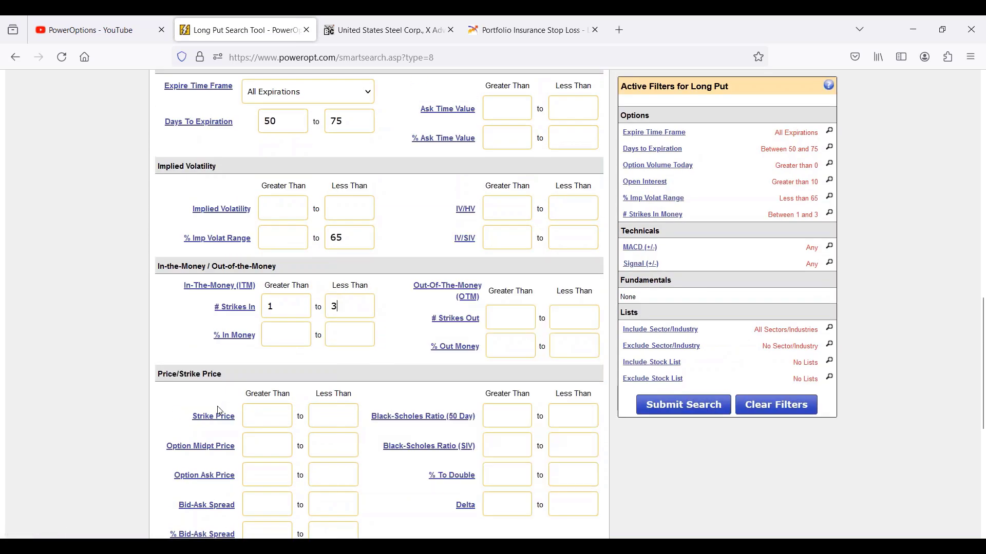
scroll(221, 410, up, 1)
mouse_move(229, 403)
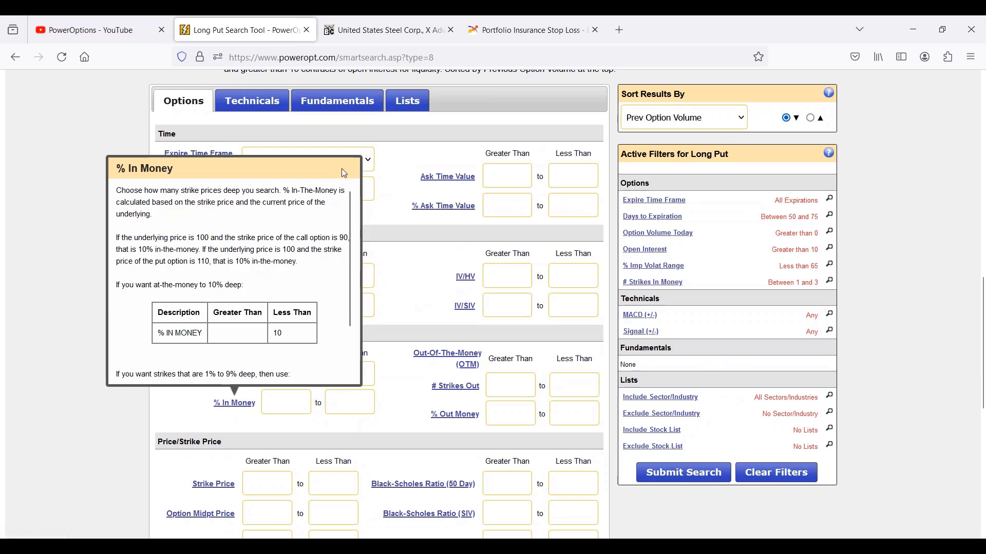
Step: Set the Simple Moving Average technical filter to Stock & SMA20 < SMA50
click(260, 109)
scroll(284, 166, down, 3)
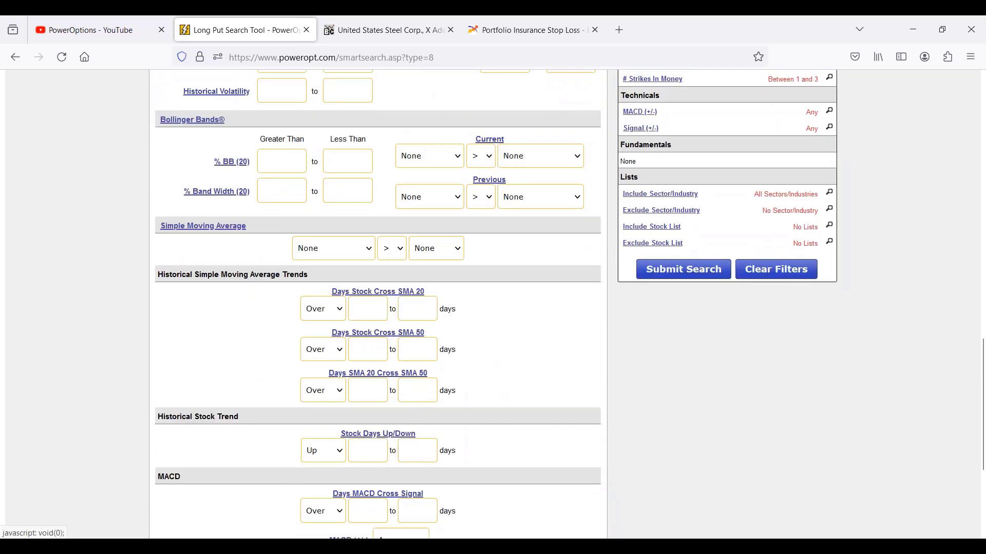
mouse_move(204, 226)
click(341, 252)
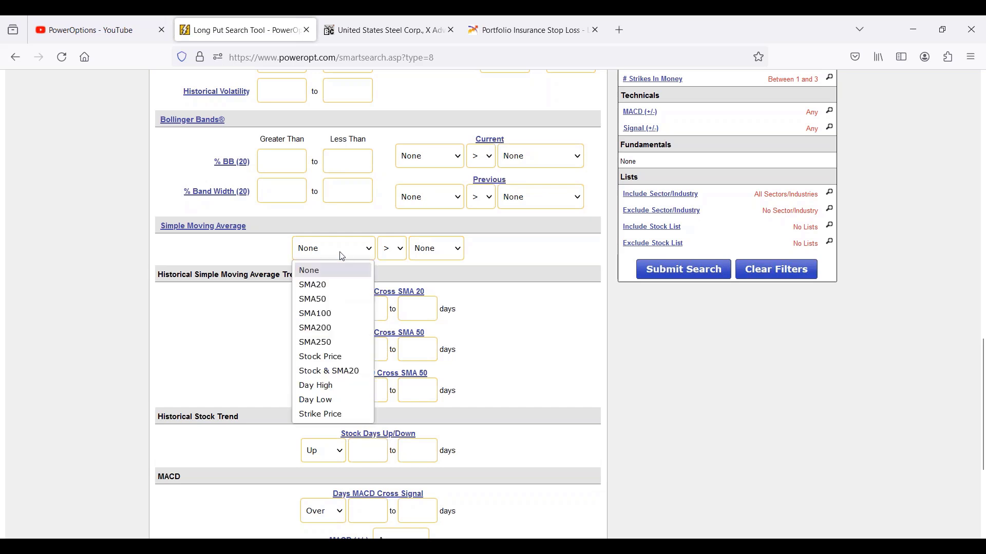
click(321, 356)
click(395, 255)
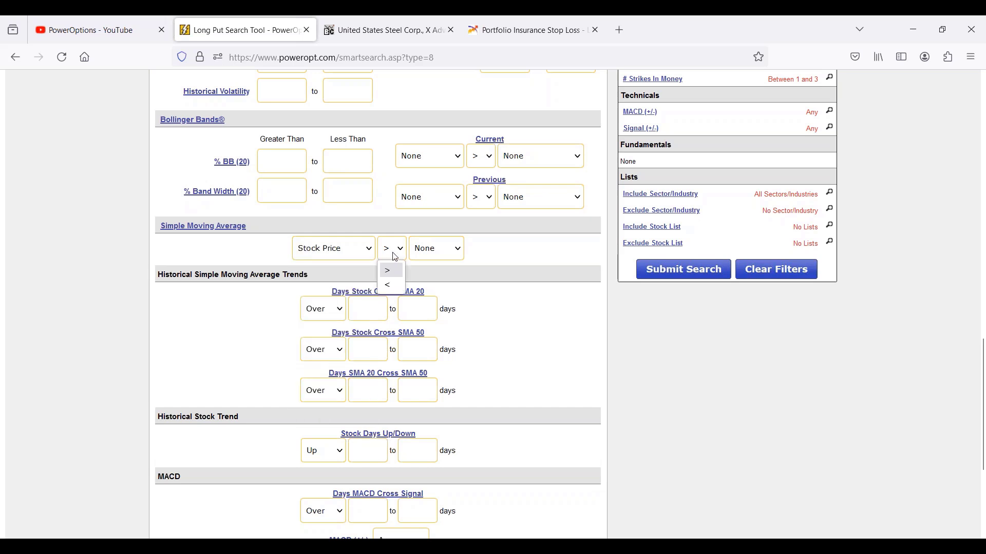
click(389, 286)
click(426, 259)
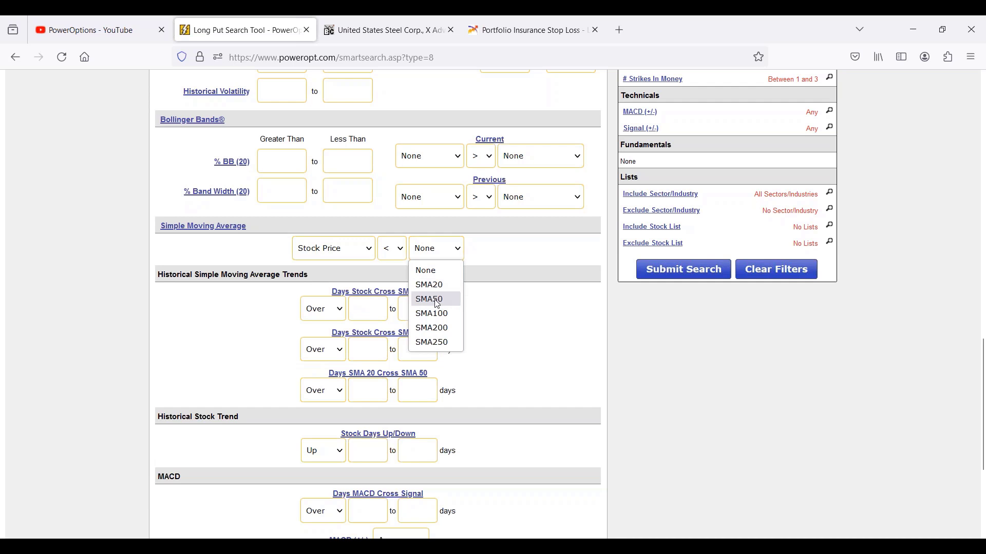
click(426, 270)
click(359, 249)
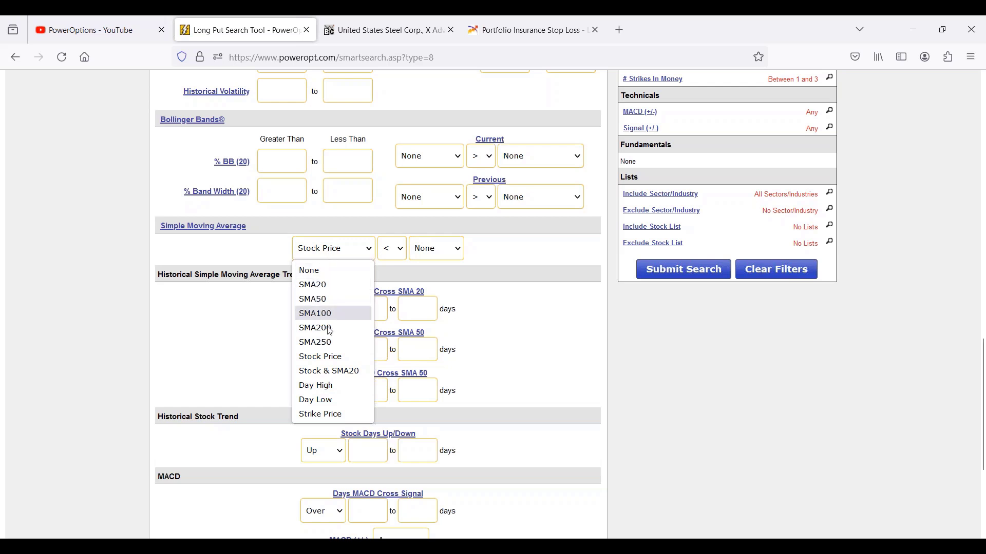
click(333, 371)
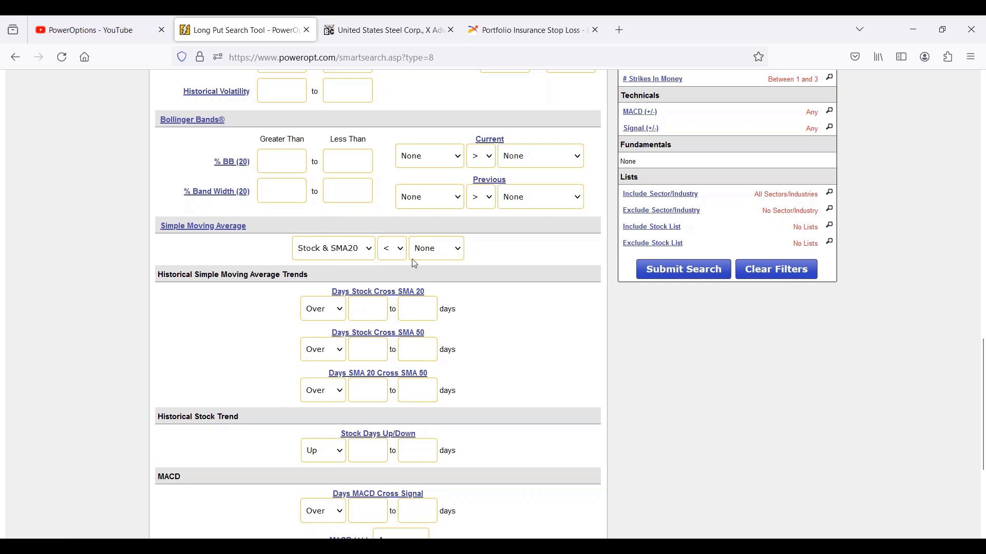
click(451, 257)
click(432, 299)
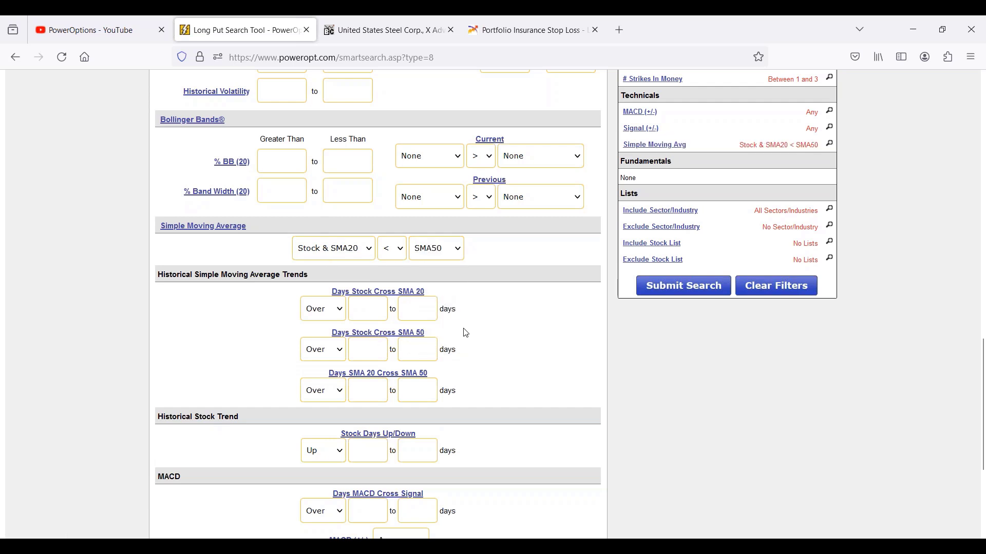
Step: Read the help texts for the Days Stock Cross SMA 20 and % Band Width (20) filters
scroll(473, 325, down, 2)
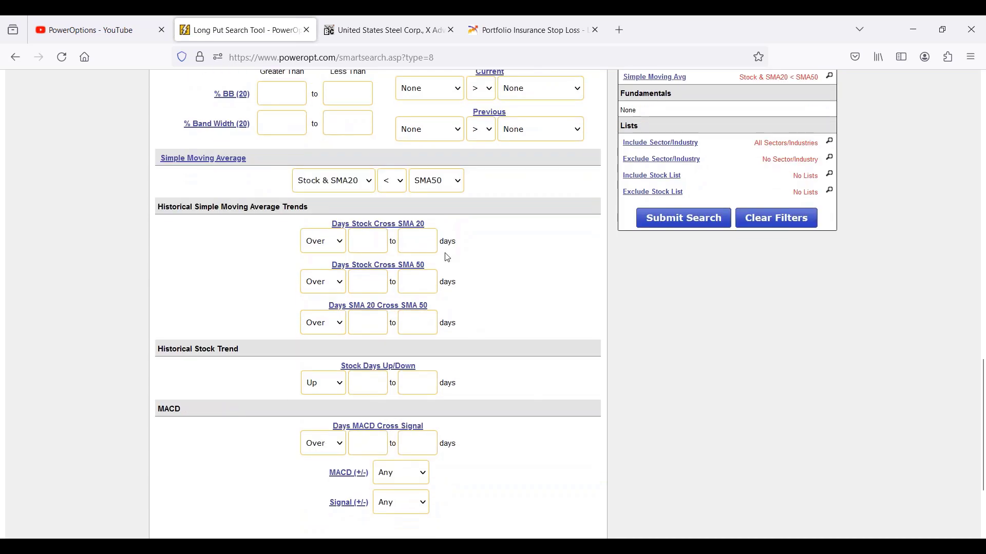
click(397, 225)
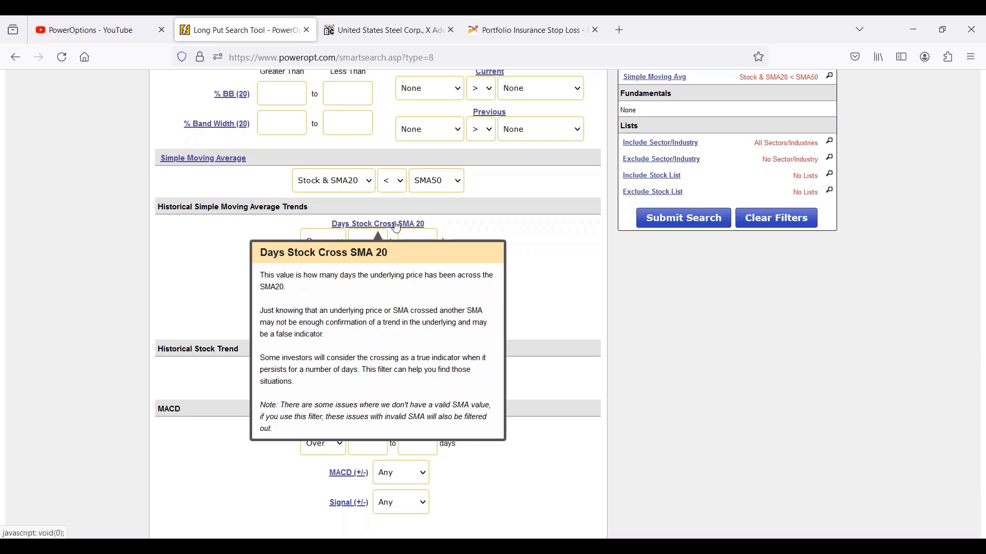
scroll(491, 286, up, 3)
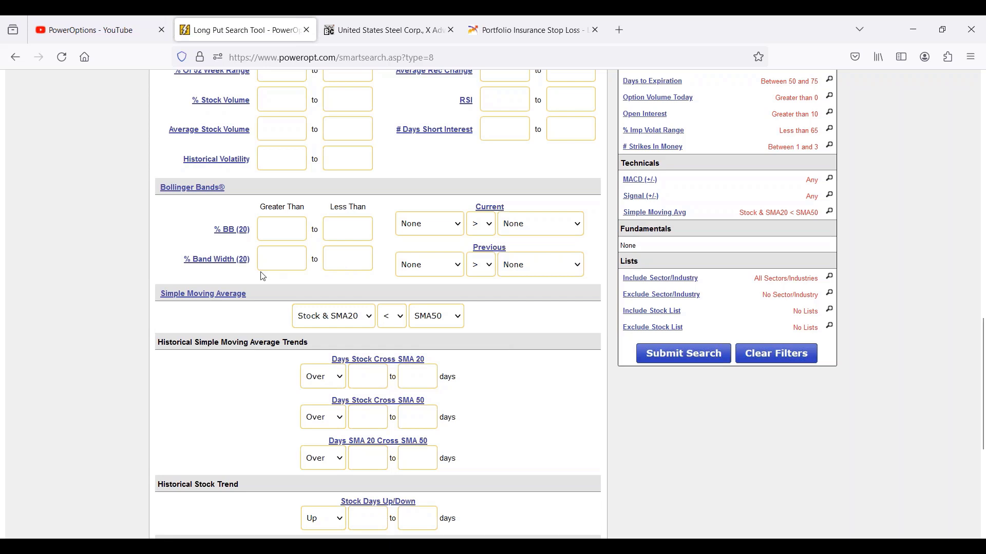
click(222, 269)
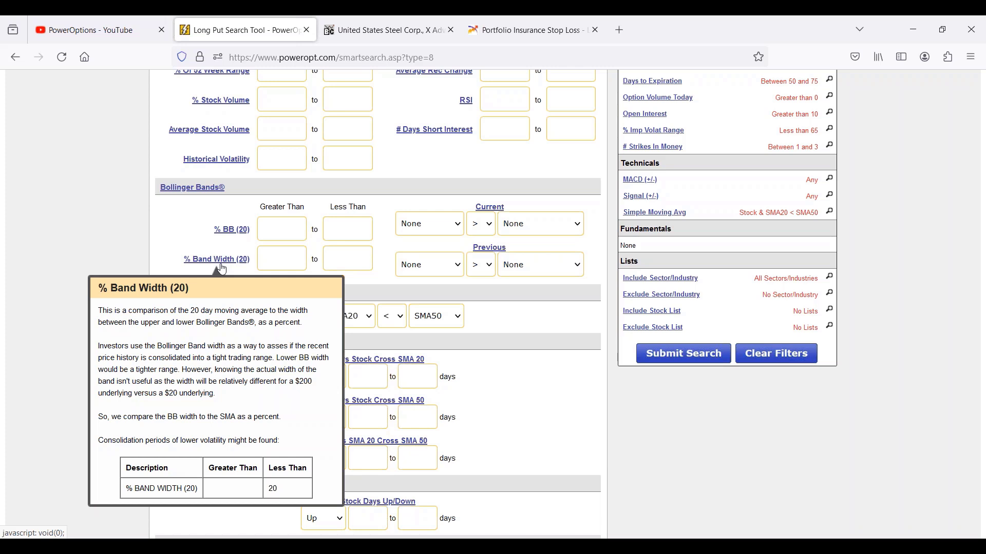
Step: Limit % Band Width (20) to less than 15 and % BB (20) to between 35 and 65
click(350, 255)
text(15)
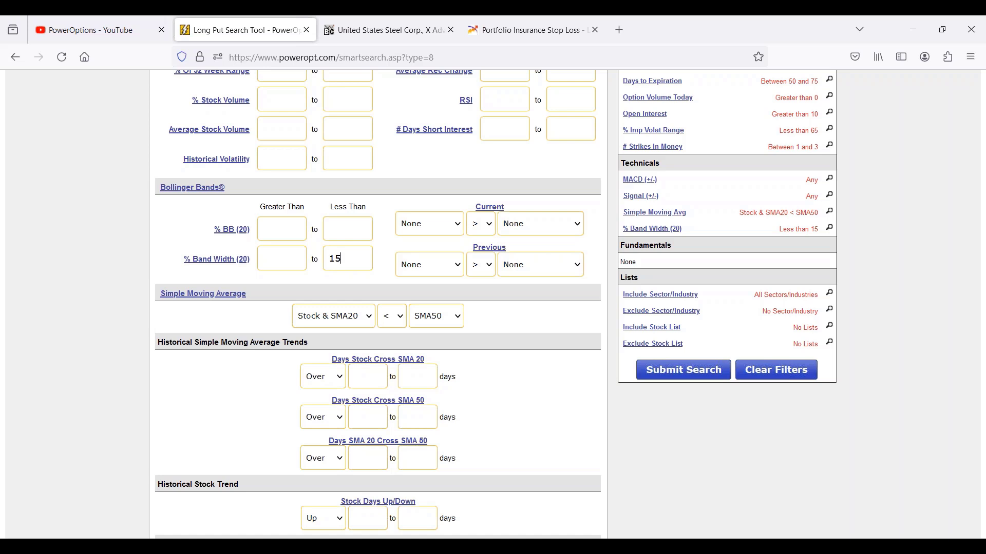
mouse_move(246, 240)
text(35)
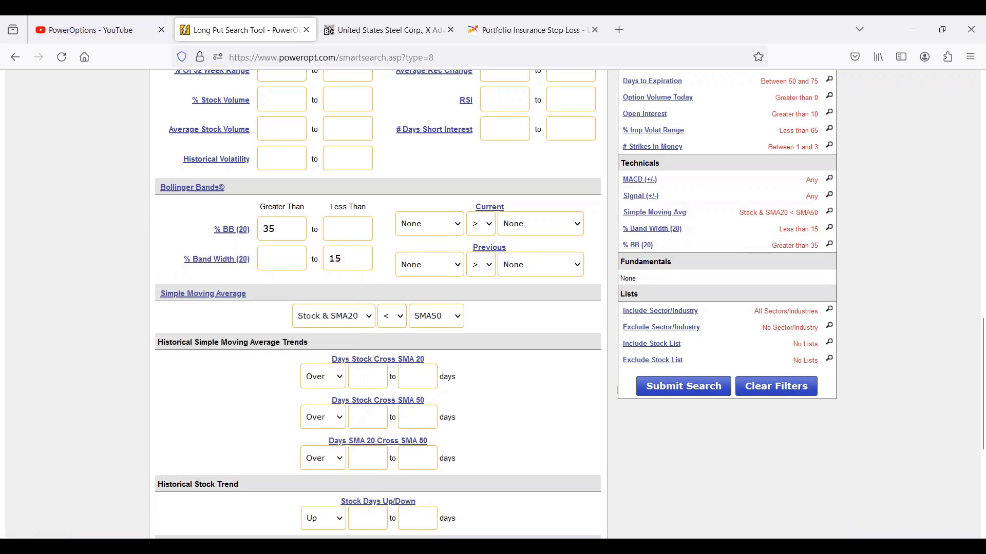
click(370, 224)
text(65)
Step: Submit the Long Put search with the chosen option and technical filters
drag(353, 258, 285, 262)
click(672, 388)
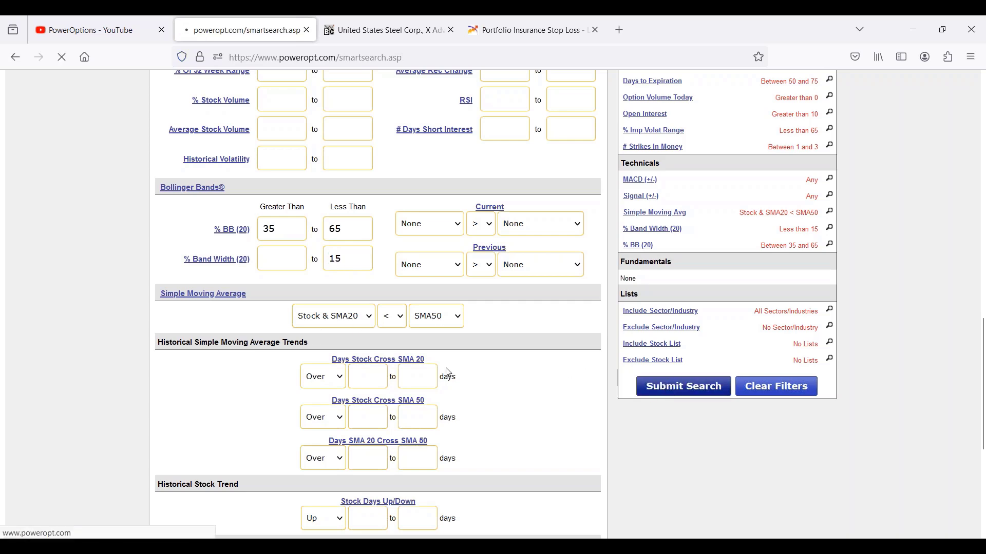
scroll(445, 369, down, 2)
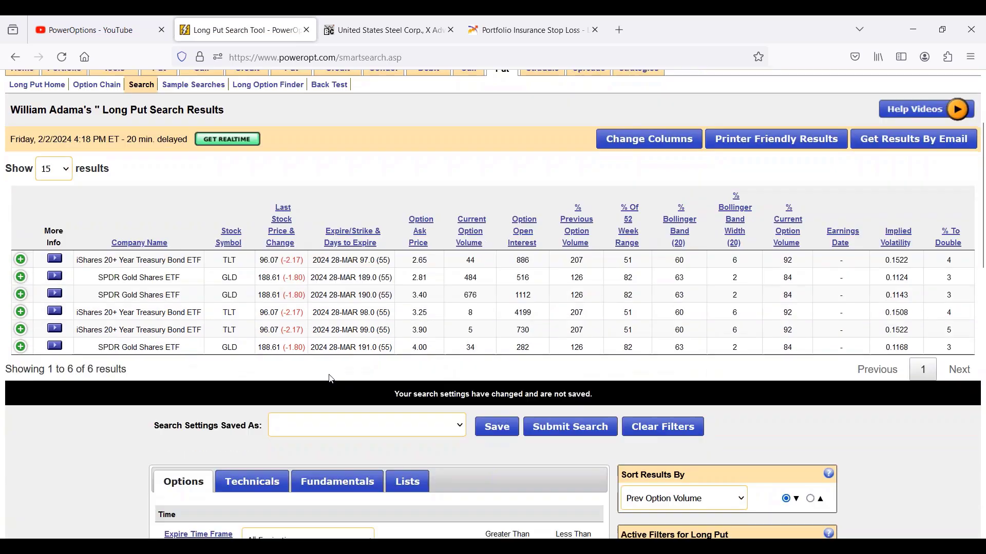
Step: Examine the stock symbols listed in the Long Put search results
double_click(229, 278)
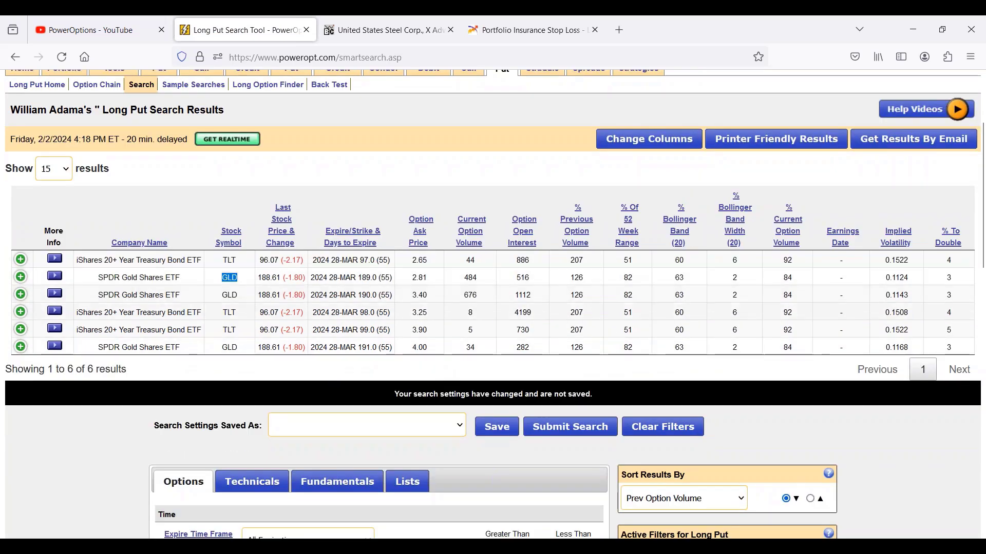
double_click(229, 314)
click(231, 348)
double_click(231, 347)
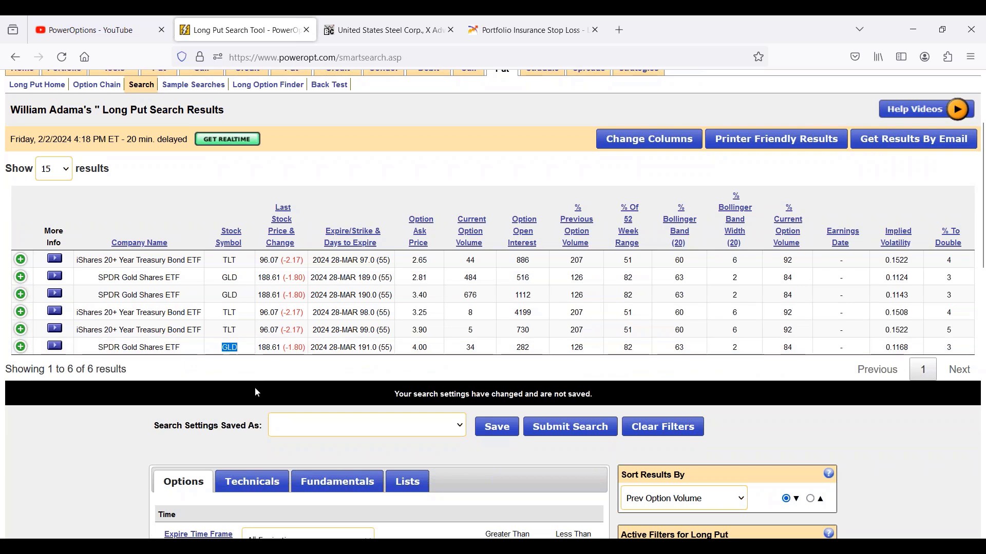
Step: Open the BigCharts chart of SPDR Gold Shares ETF from the results and examine its Bollinger Bands and MACD
click(96, 280)
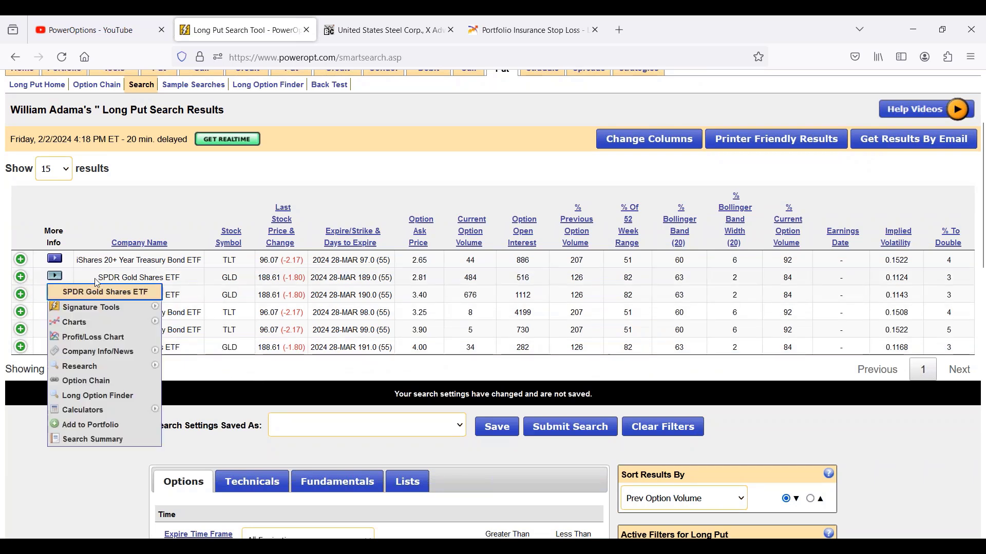
mouse_move(102, 322)
click(194, 336)
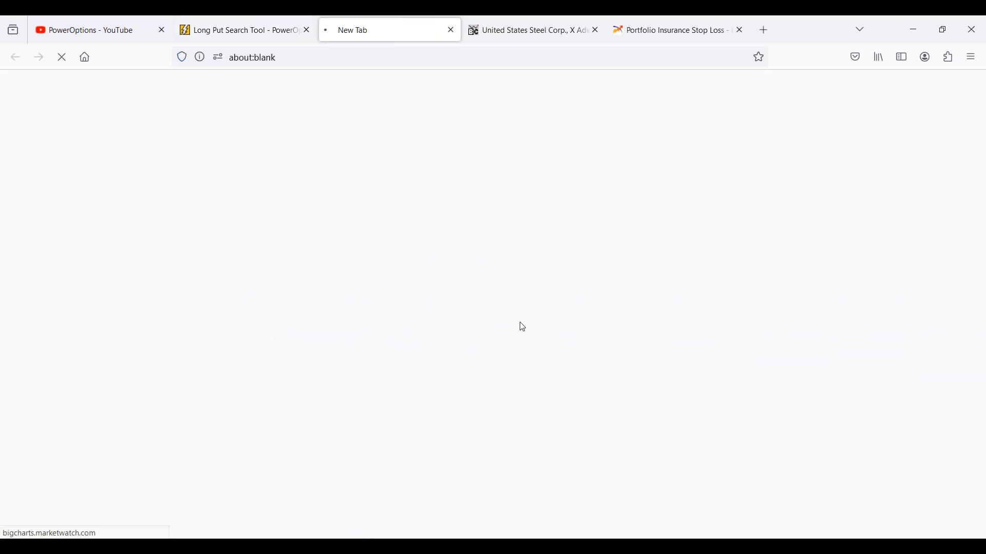
scroll(521, 326, down, 3)
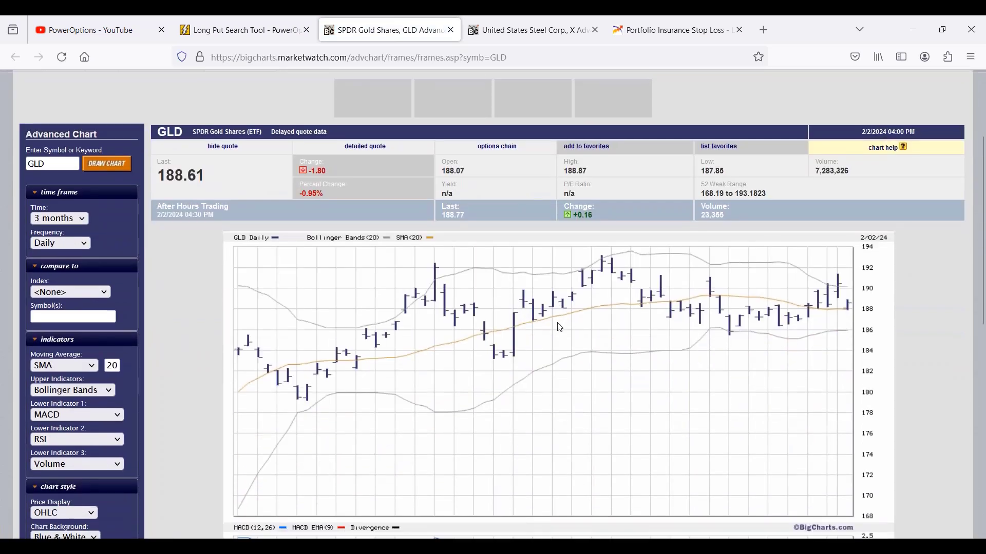
scroll(616, 328, down, 2)
scroll(673, 331, down, 2)
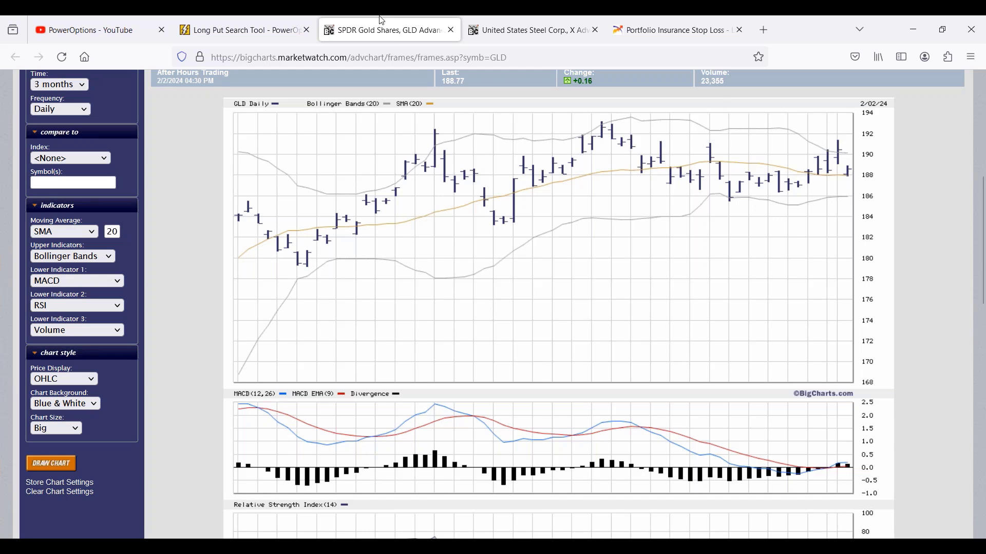
Step: Return to the search results and open the BigCharts chart of iShares 20+ Year Treasury Bond ETF to examine its Bollinger Bands
click(241, 30)
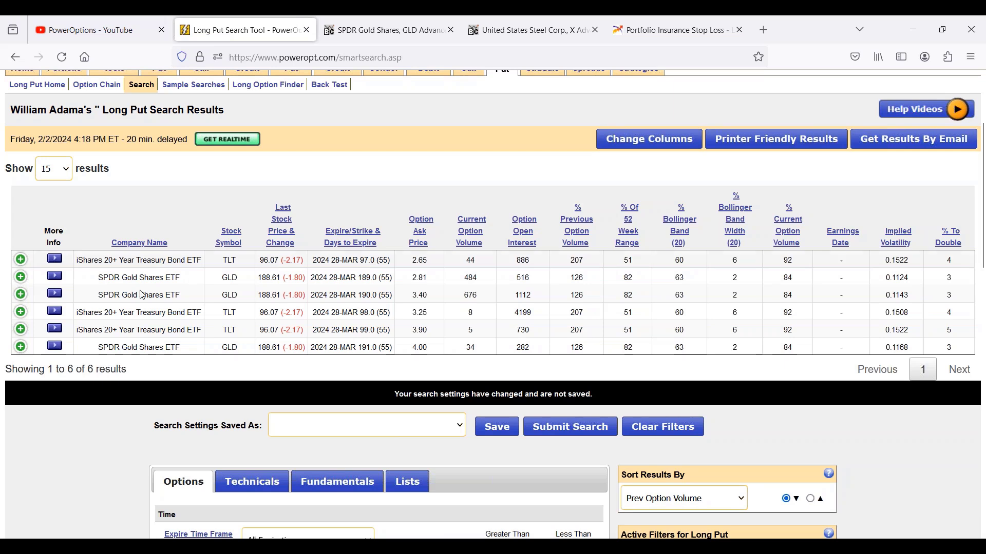
click(55, 311)
mouse_move(102, 364)
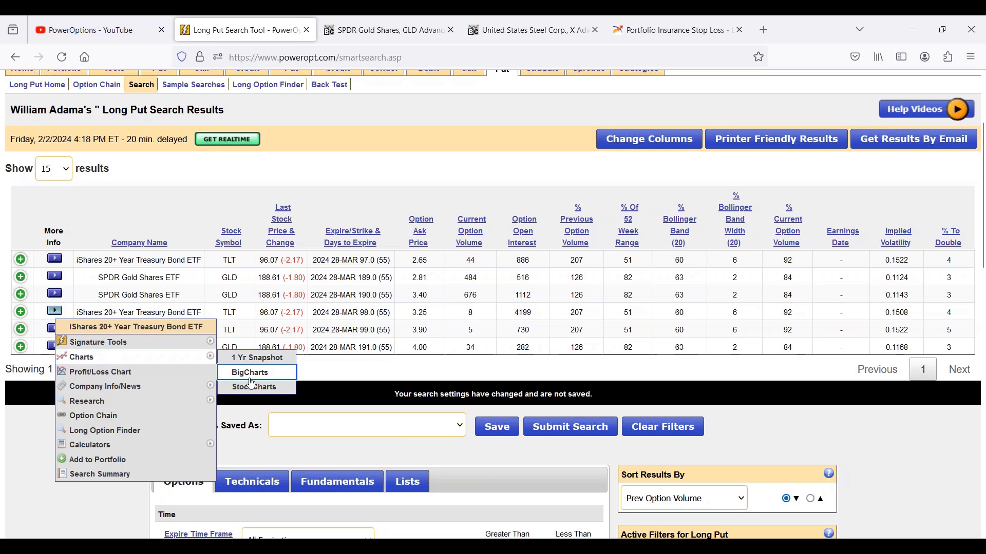
click(246, 375)
scroll(465, 303, down, 4)
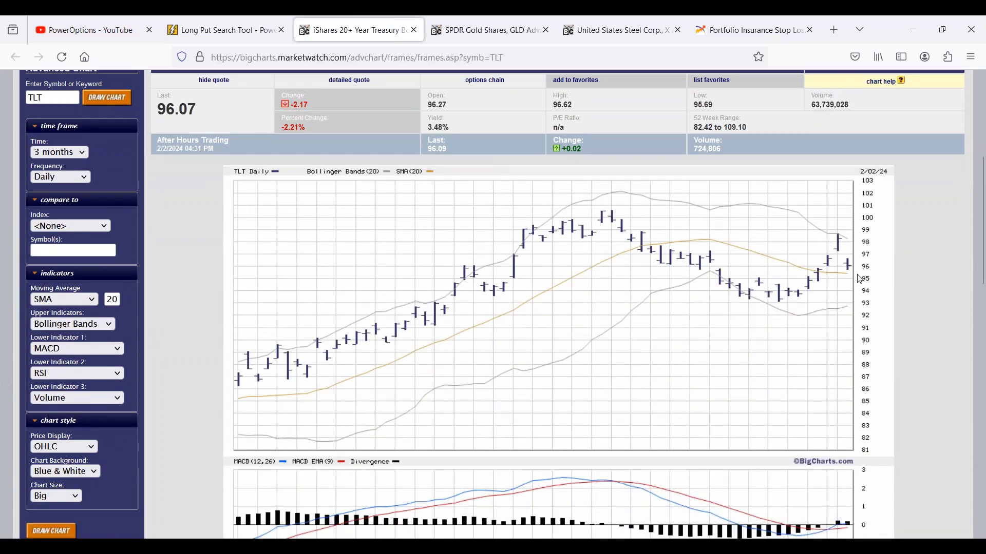
Step: Return to the Long Put search and change the Simple Moving Average filter to Stock Price below SMA20
scroll(864, 280, down, 1)
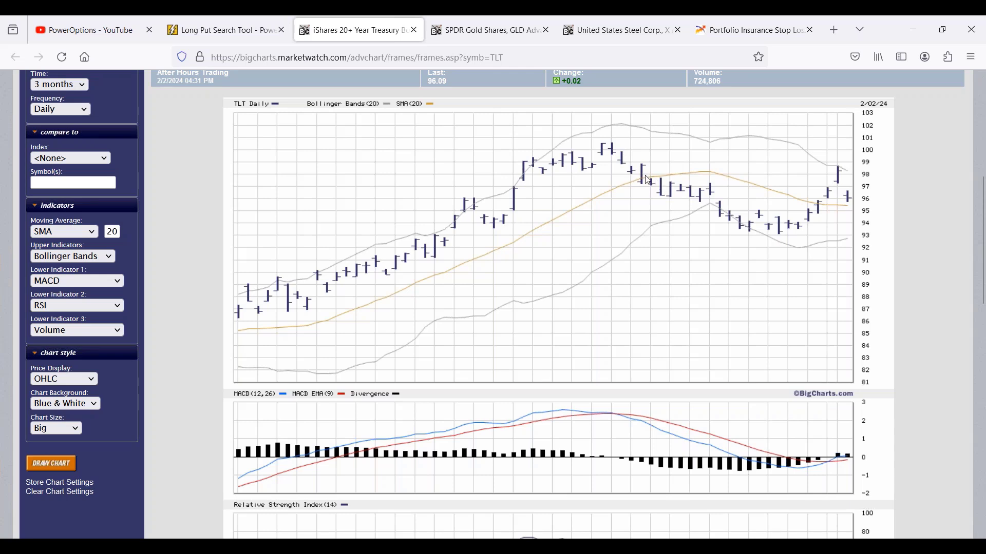
click(208, 31)
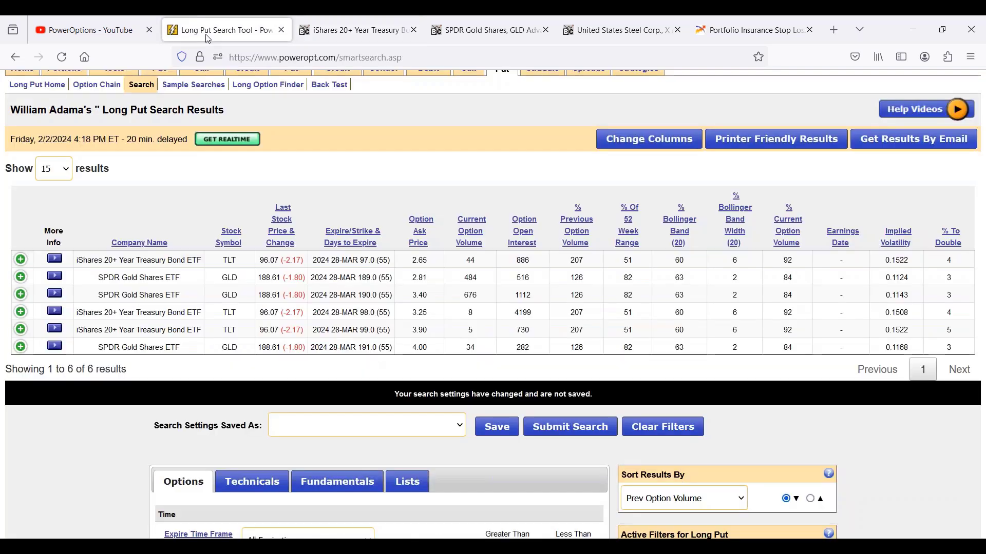
scroll(252, 403, down, 2)
click(259, 413)
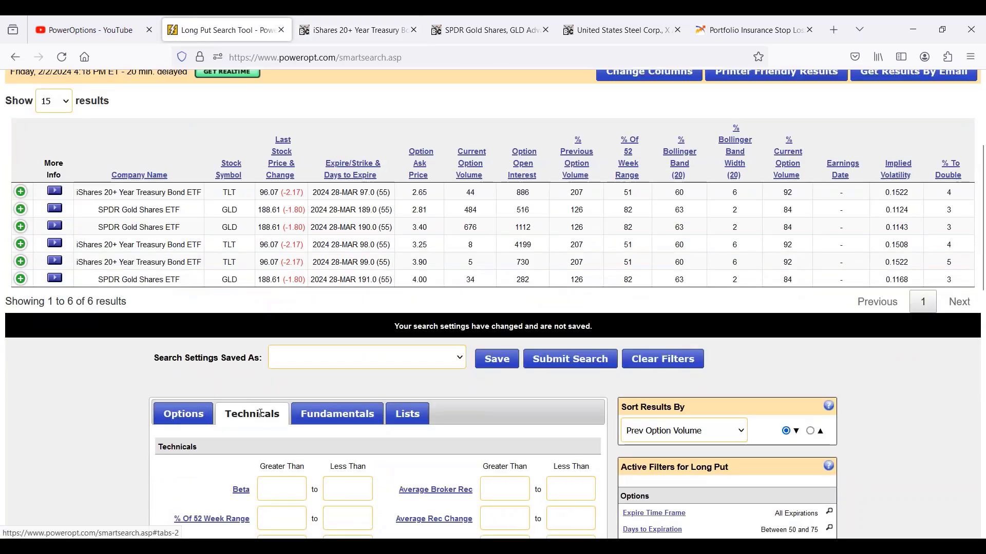
scroll(261, 413, down, 3)
scroll(261, 413, down, 5)
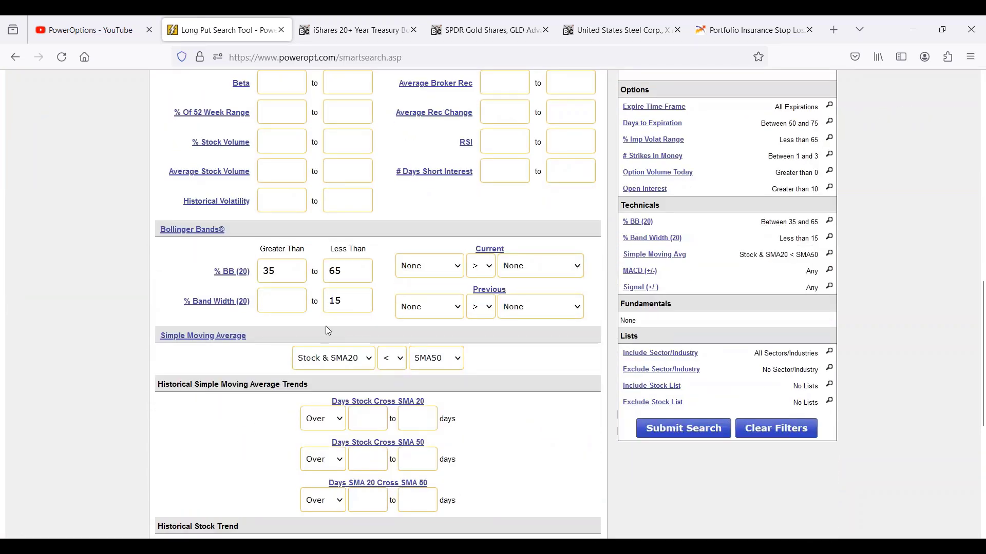
scroll(325, 326, down, 1)
drag(352, 207, 298, 208)
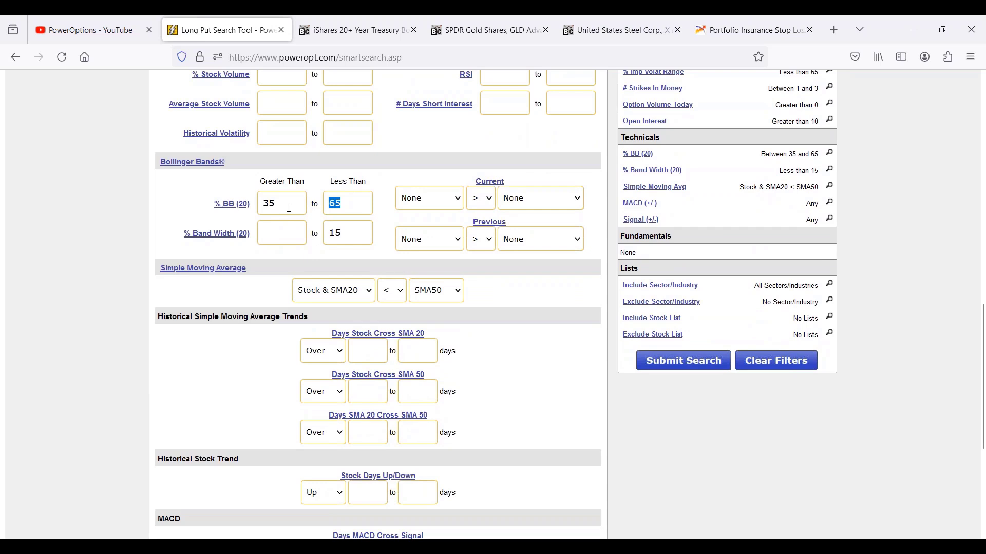
click(349, 291)
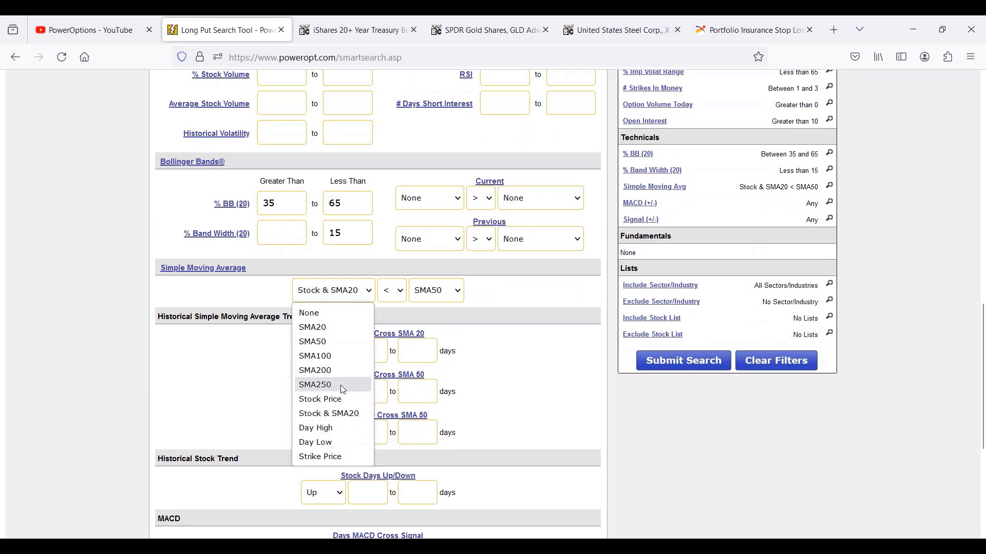
click(341, 399)
click(437, 291)
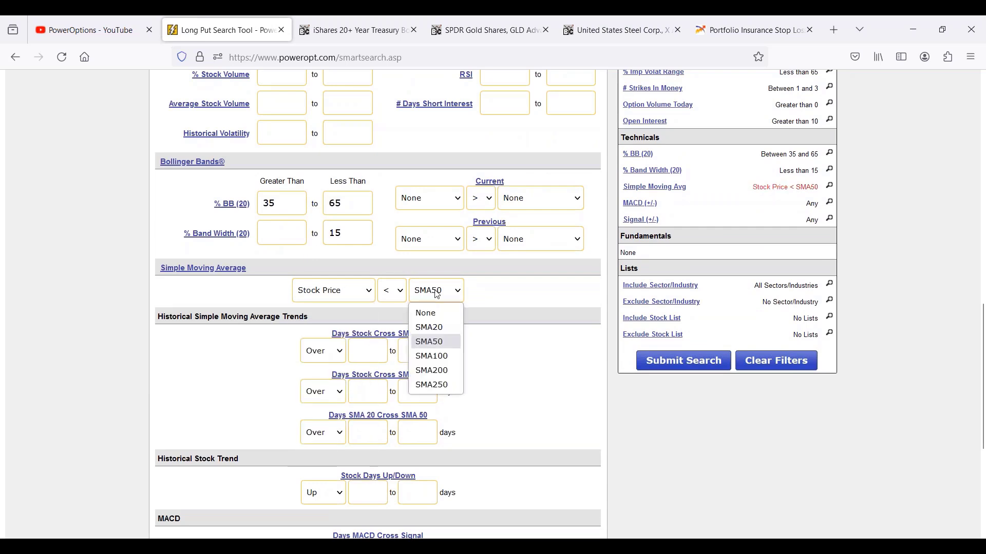
click(432, 328)
Step: Set the Stock Days Up/Down filter to Down with a minimum of 3 days and submit the search
scroll(546, 367, down, 3)
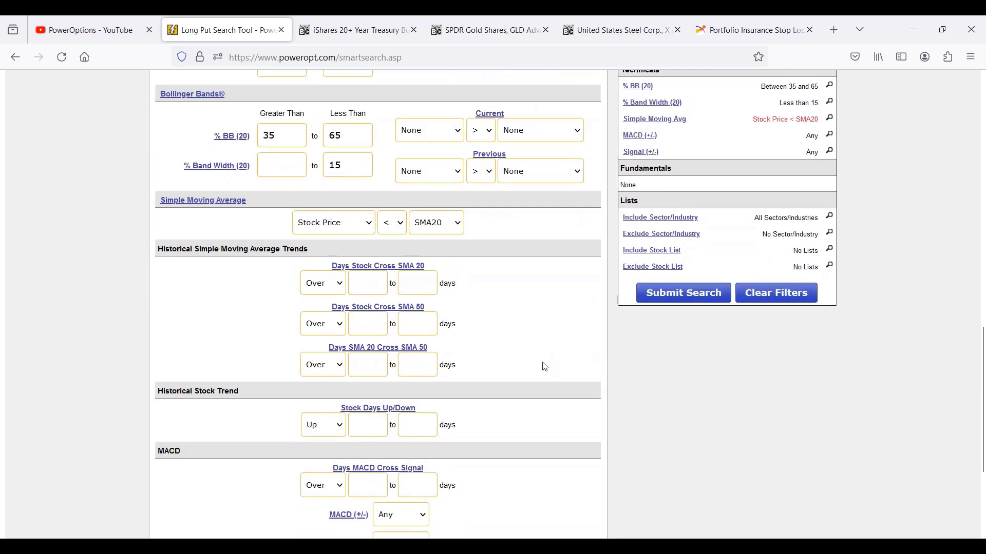
click(341, 434)
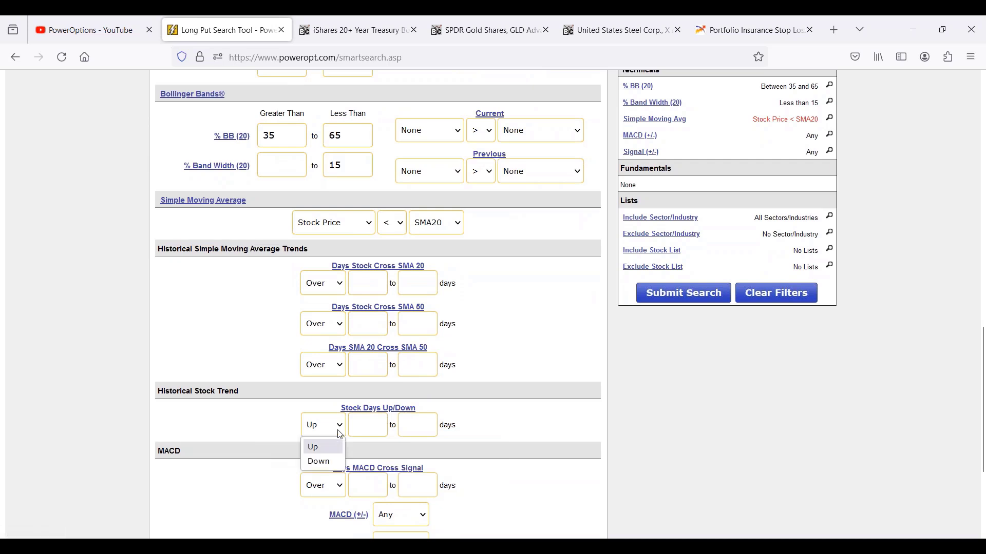
click(320, 462)
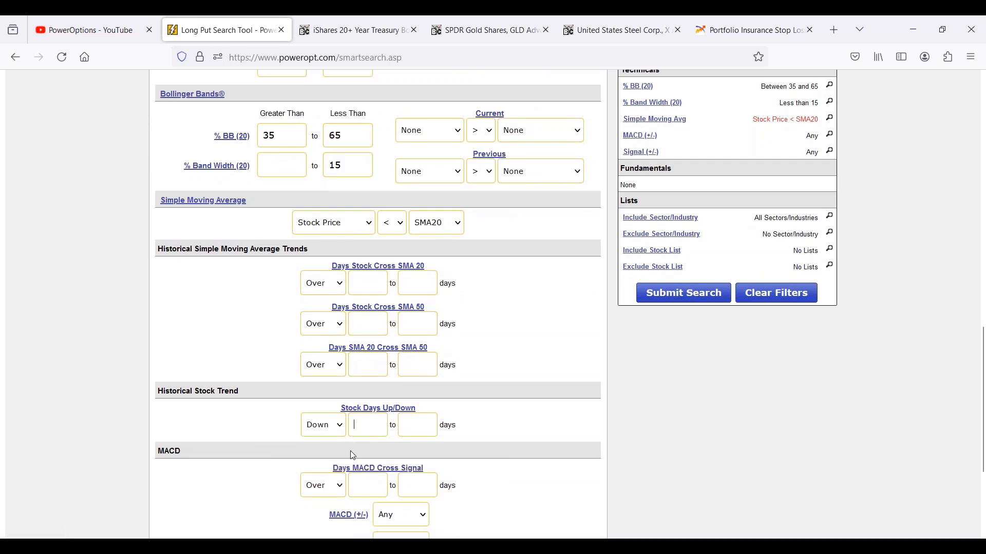
key(Tab)
text(3)
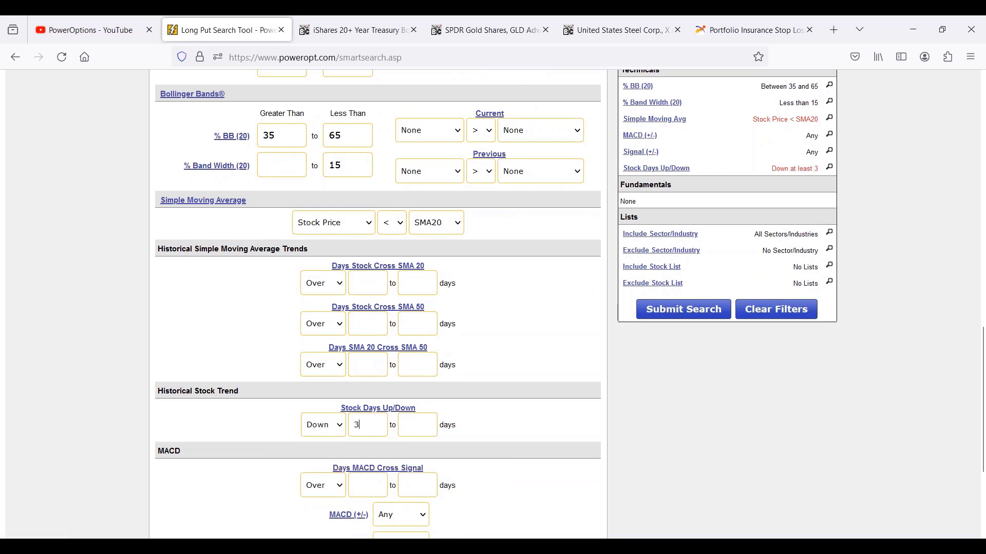
click(338, 229)
click(338, 233)
click(694, 310)
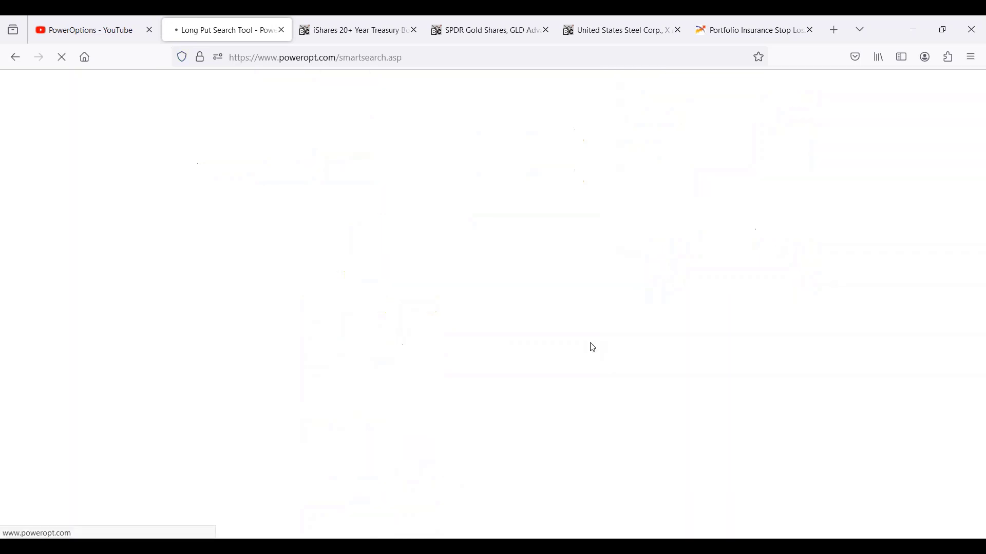
Step: Clear both limits of the % BB (20) technical filter and resubmit the Long Put search
scroll(593, 348, down, 4)
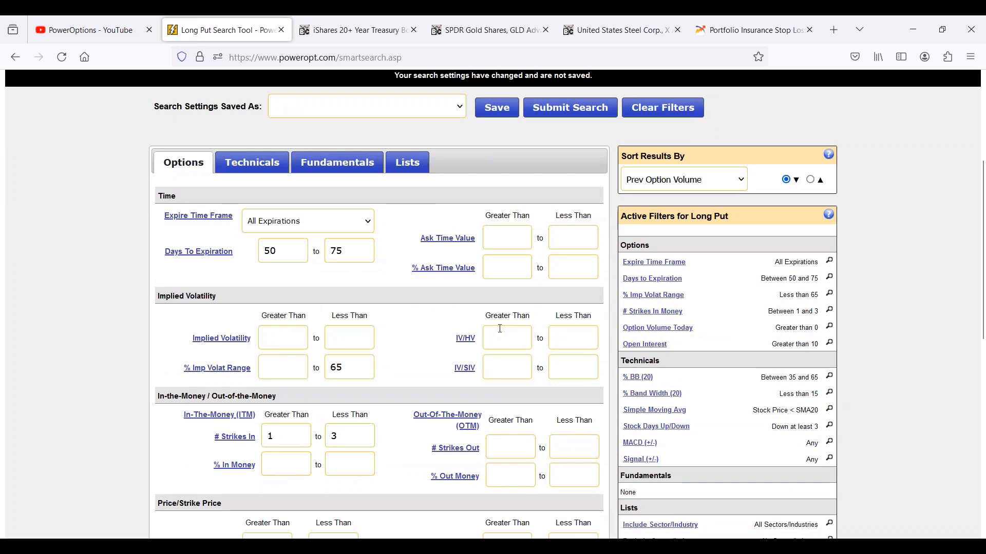
click(252, 162)
double_click(269, 427)
key(BackSpace)
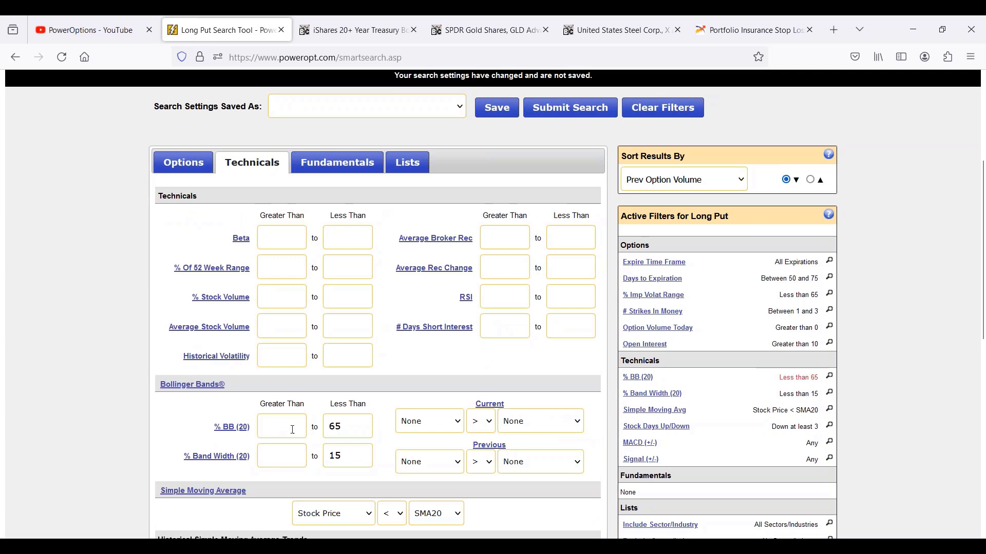
double_click(347, 425)
key(BackSpace)
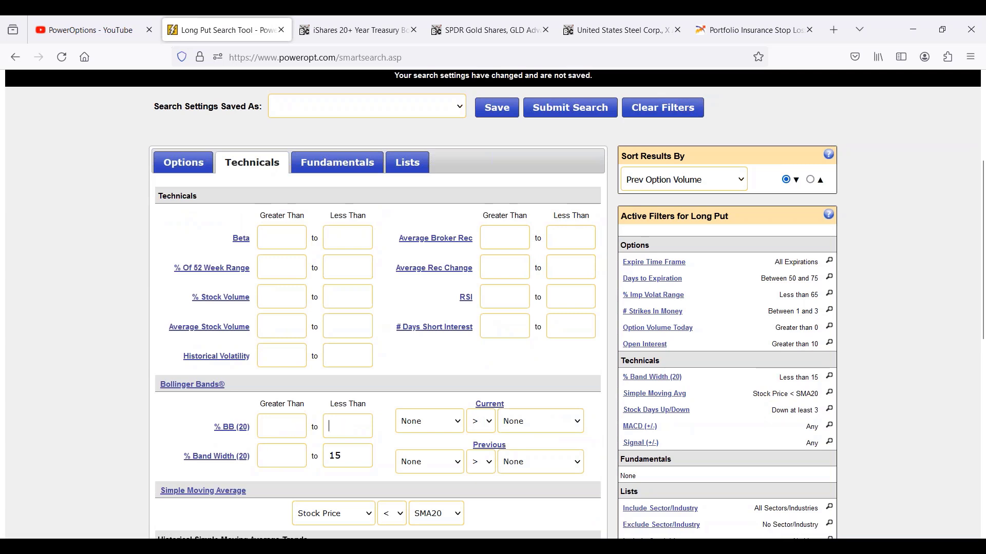
click(580, 114)
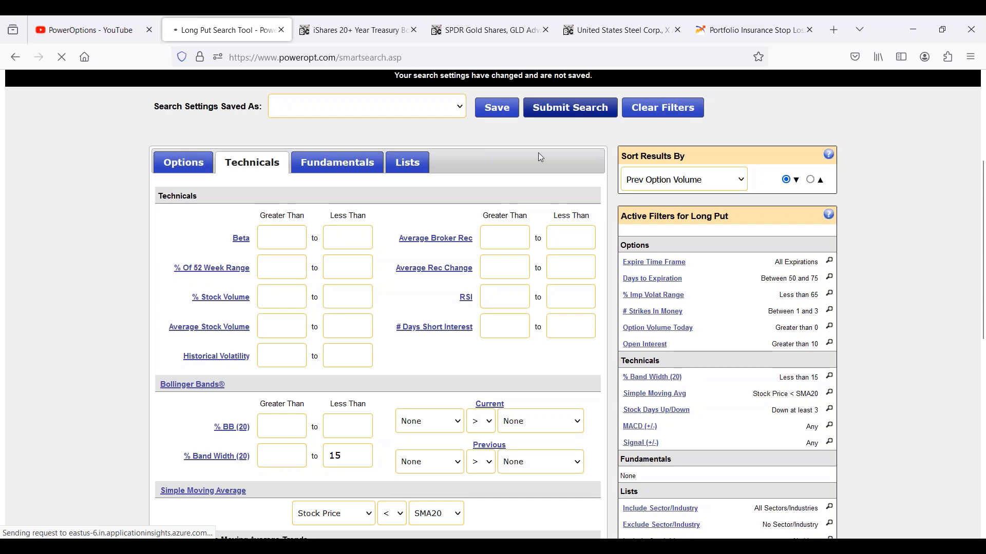
Step: Open the BigCharts chart of SPDR S&P Regional Banking ETF from the results and examine its Bollinger Bands
scroll(191, 333, down, 2)
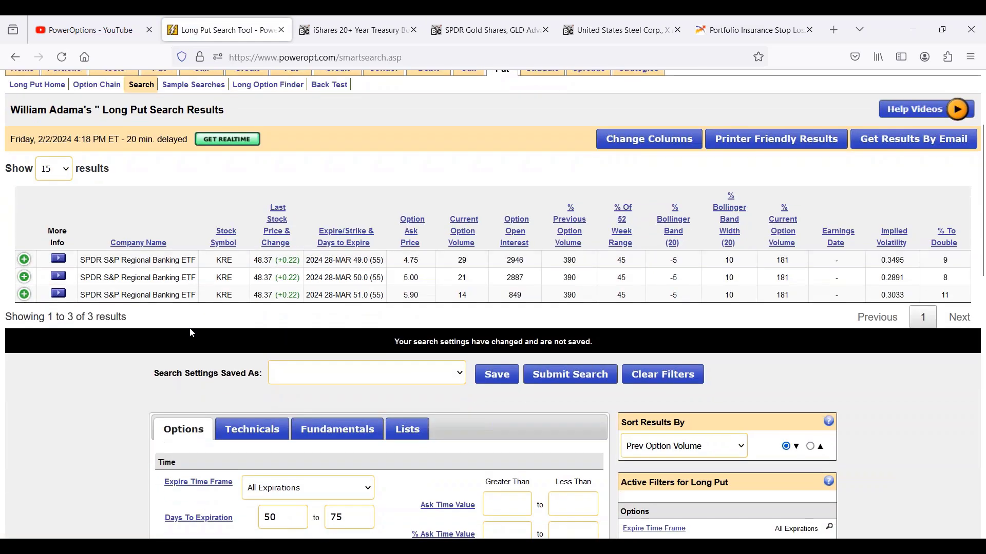
click(63, 279)
mouse_move(77, 321)
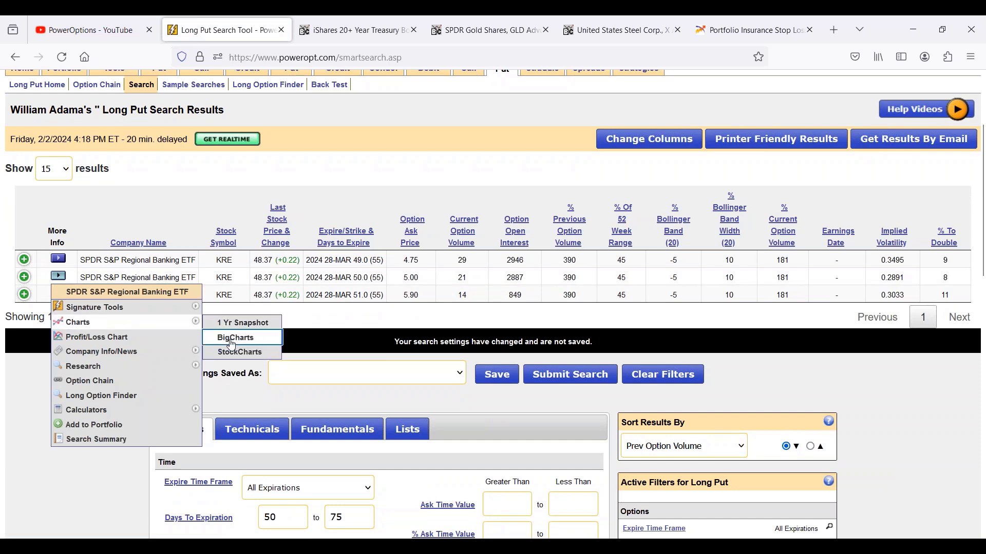
click(235, 334)
scroll(524, 326, down, 3)
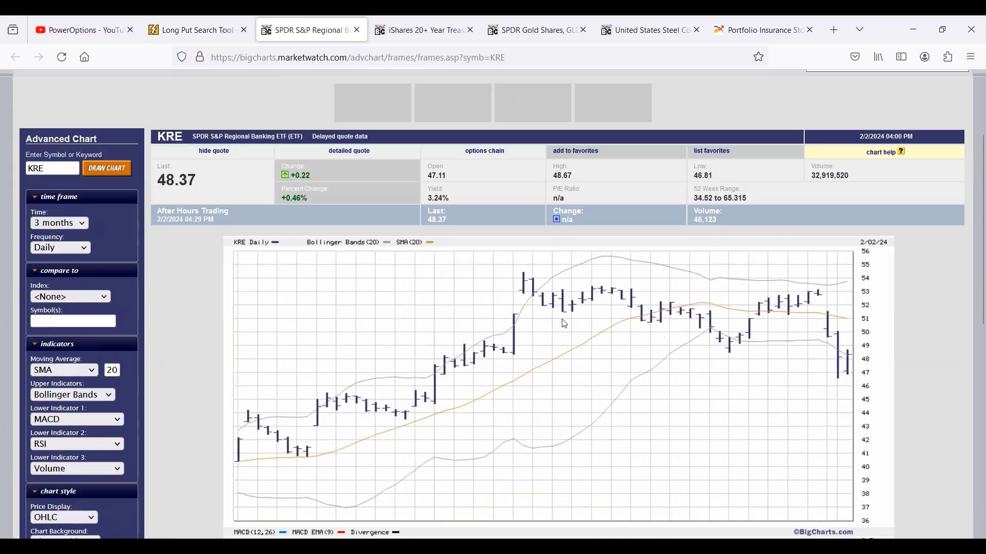
scroll(676, 319, down, 1)
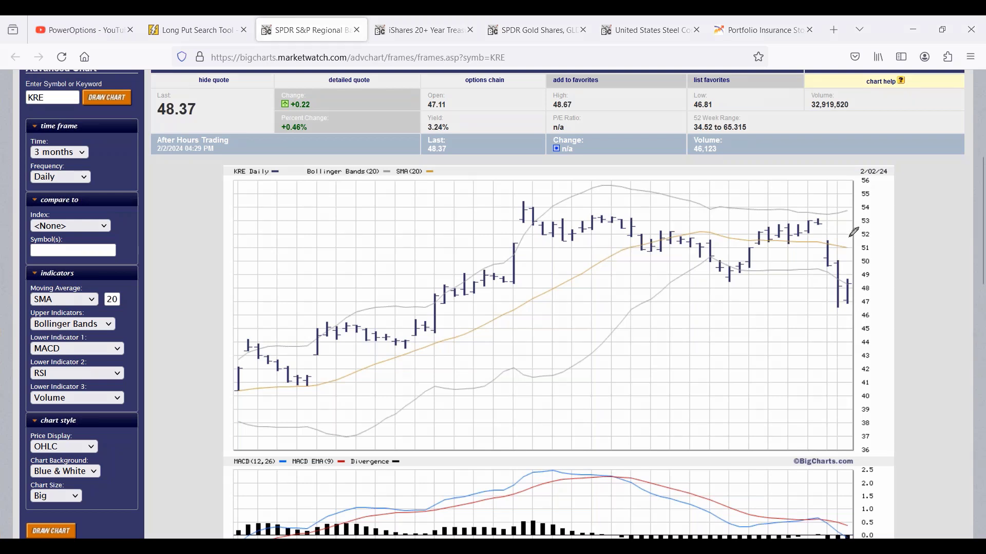
Step: Mark the latest Bollinger Band width with a vertical arrow, circle the preceding price cluster, and trace the chart's early uptrend
mouse_move(843, 277)
mouse_down()
mouse_move(843, 203)
mouse_move(836, 221)
mouse_move(848, 216)
mouse_up()
drag(839, 264, 857, 263)
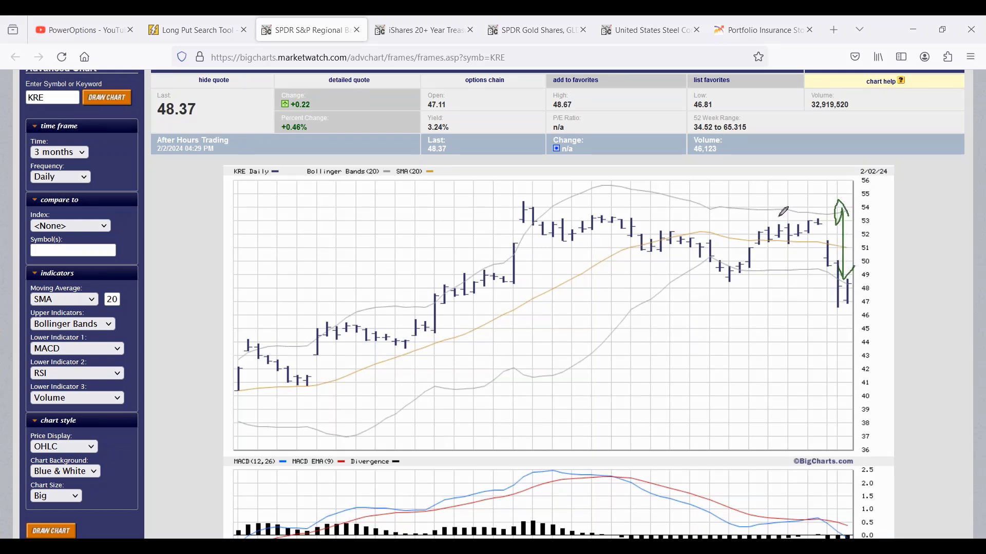
mouse_move(777, 215)
mouse_down()
mouse_move(751, 231)
mouse_move(816, 242)
mouse_move(805, 211)
mouse_move(776, 220)
mouse_up()
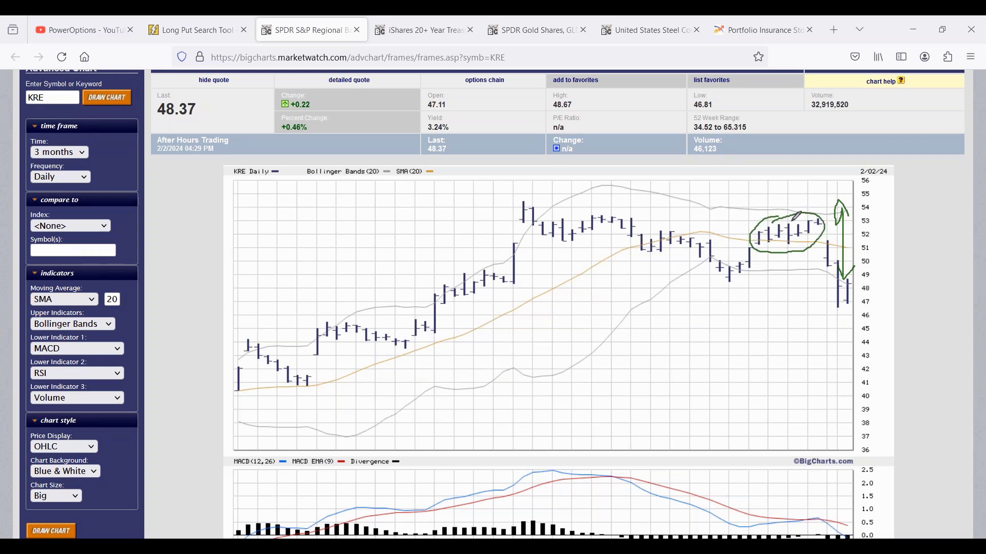
mouse_move(245, 366)
mouse_down()
mouse_move(228, 378)
mouse_move(268, 380)
mouse_move(242, 364)
mouse_move(257, 360)
mouse_move(305, 373)
mouse_move(356, 321)
mouse_move(411, 340)
mouse_move(444, 287)
mouse_move(517, 267)
mouse_up()
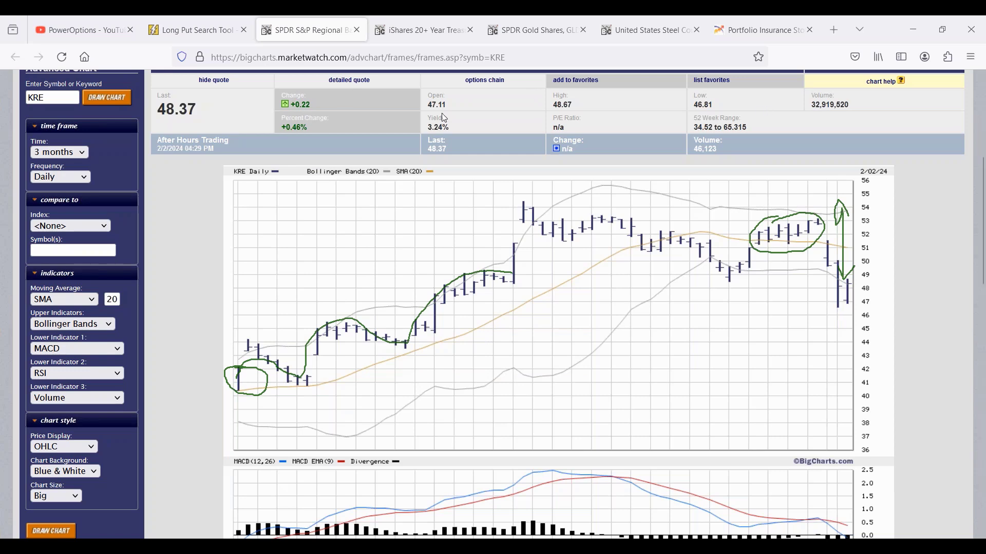
Step: Return to the Long Put search, clear the Days To Expiration range, and set the Expire Time Frame to April (77 days)
click(191, 30)
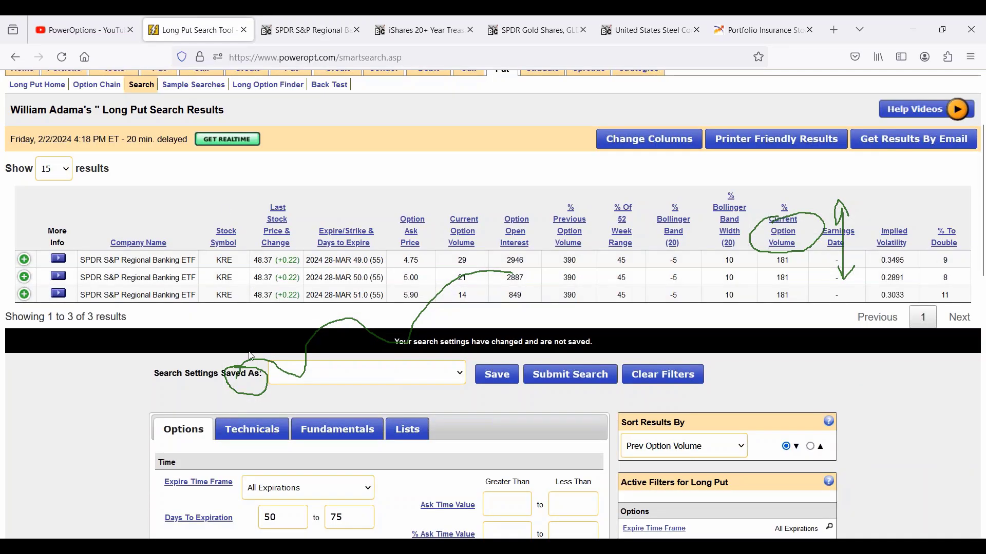
scroll(250, 354, down, 3)
drag(277, 394, 250, 398)
key(BackSpace)
double_click(338, 394)
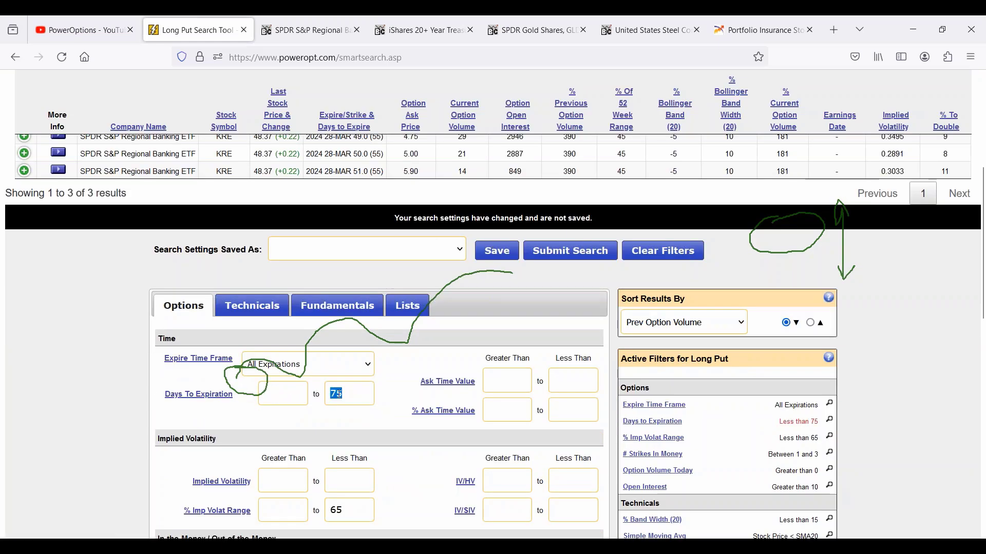
click(757, 357)
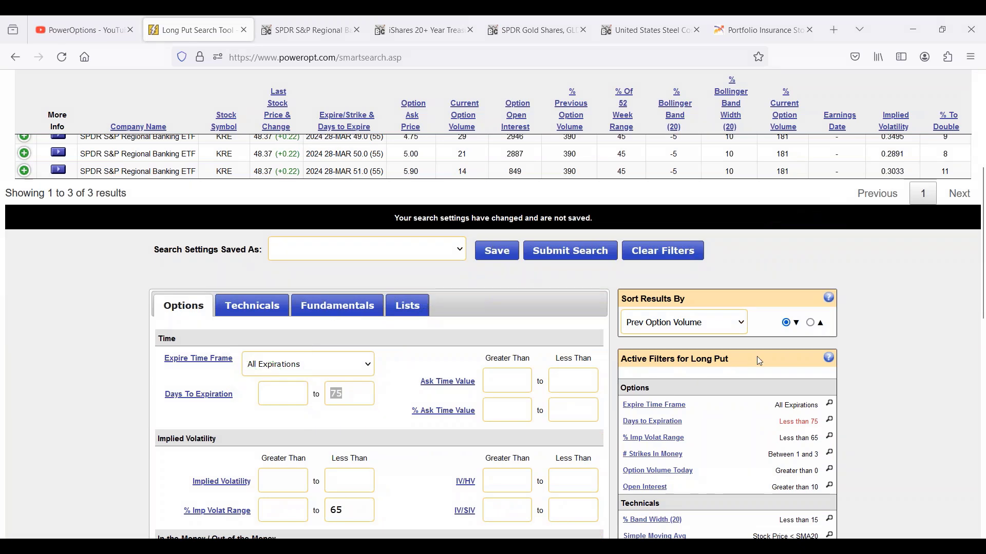
click(350, 368)
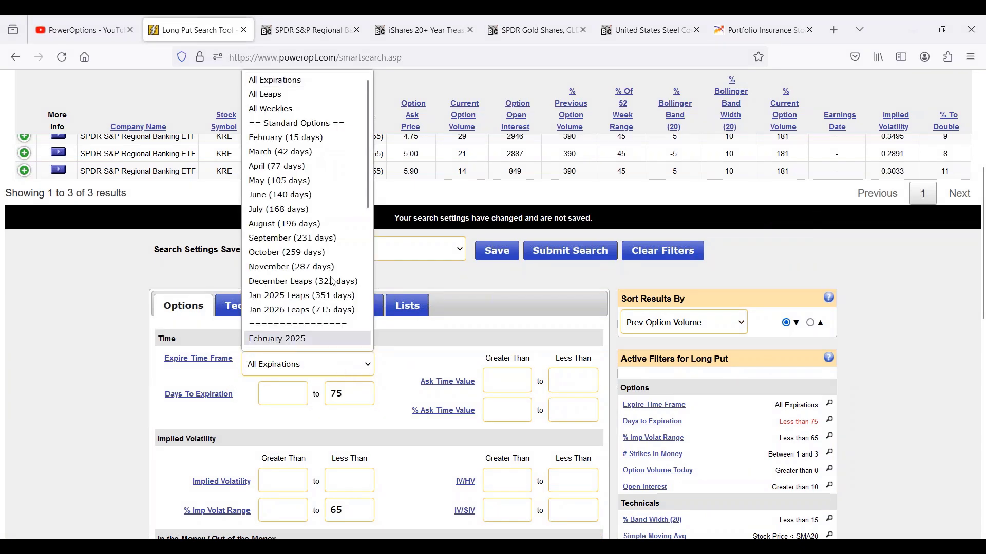
click(325, 166)
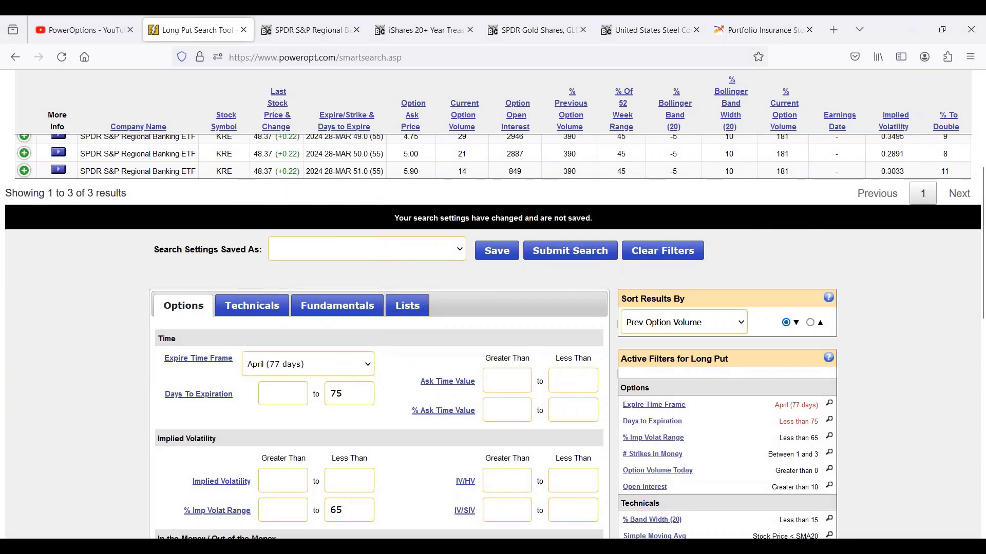
drag(345, 389, 309, 395)
key(BackSpace)
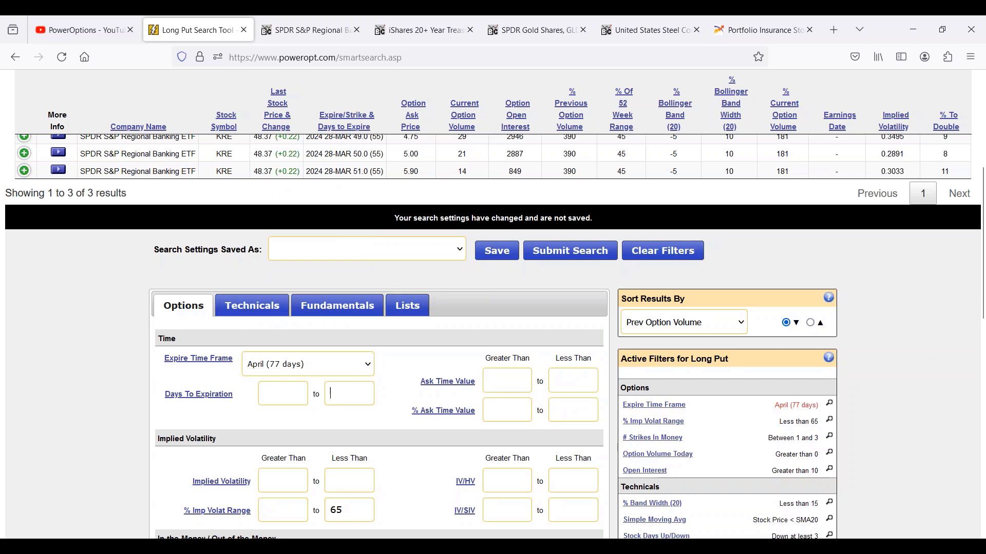
Step: Submit the Long Put search with the April expiration and look over the results
drag(329, 154, 378, 155)
click(601, 254)
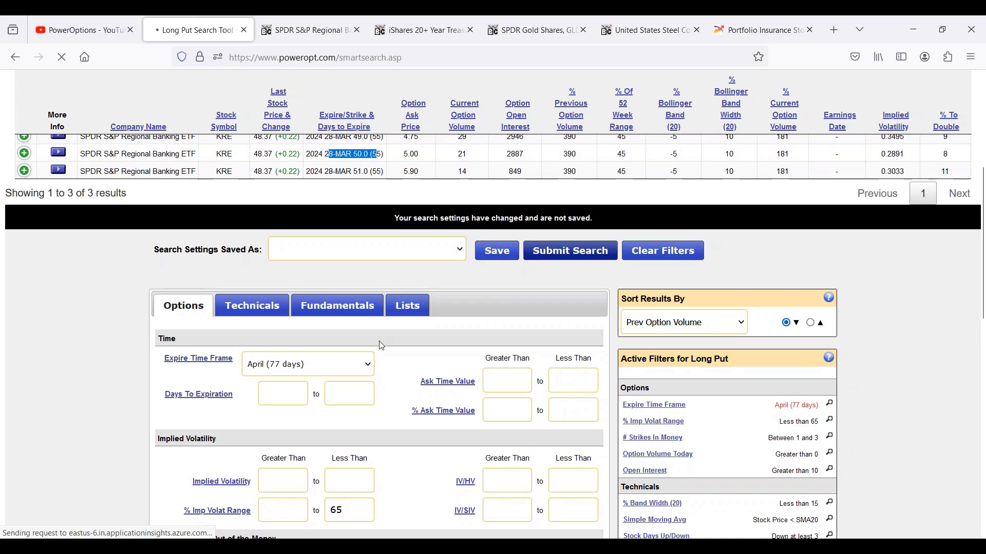
scroll(382, 346, down, 4)
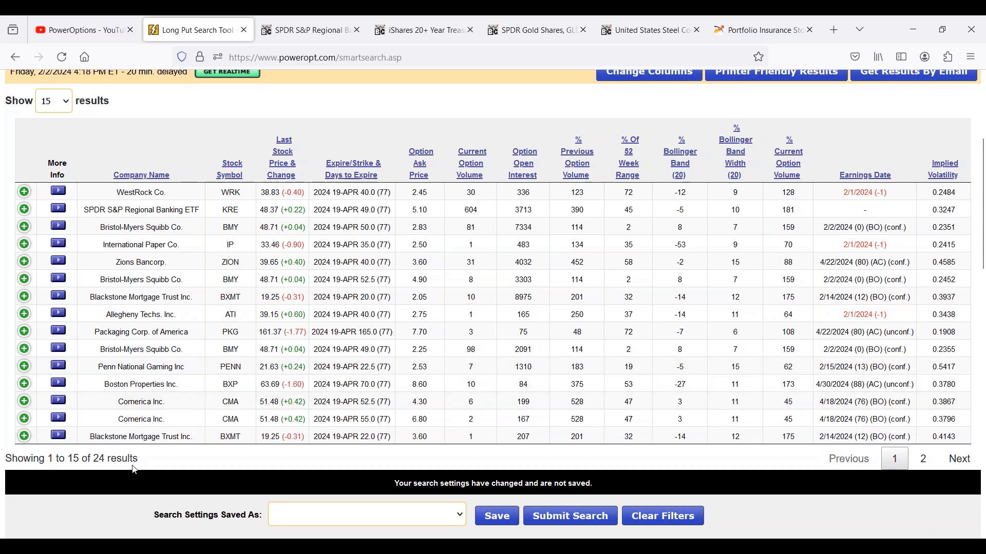
Step: Set the % BB (20) technical filter between 35 and 65
scroll(135, 471, down, 1)
click(266, 508)
scroll(280, 354, down, 8)
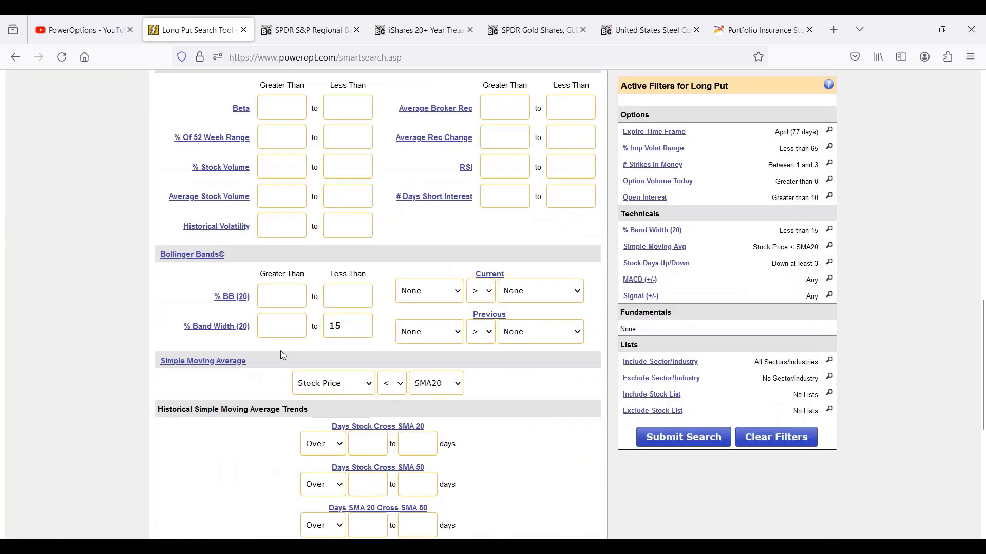
click(282, 298)
text(35)
click(343, 294)
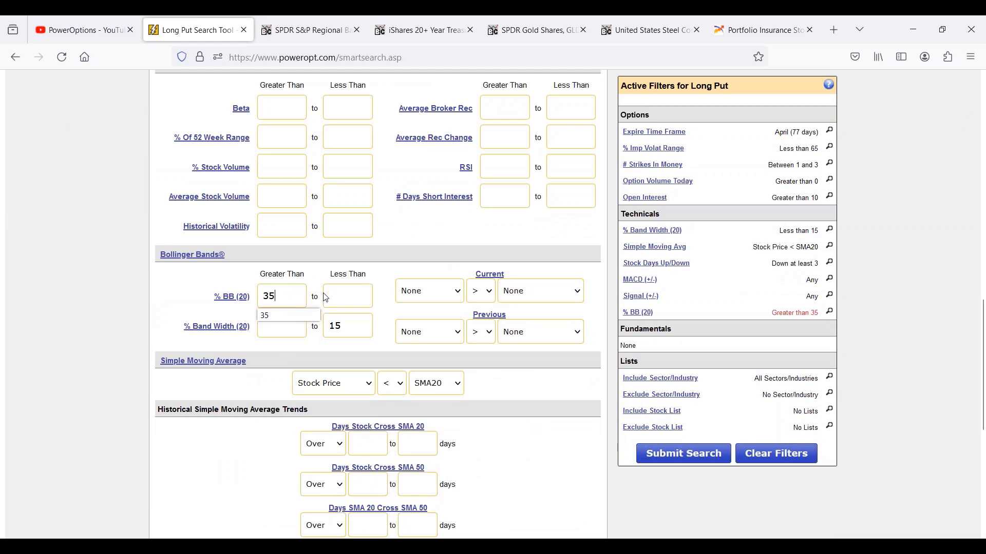
text(65)
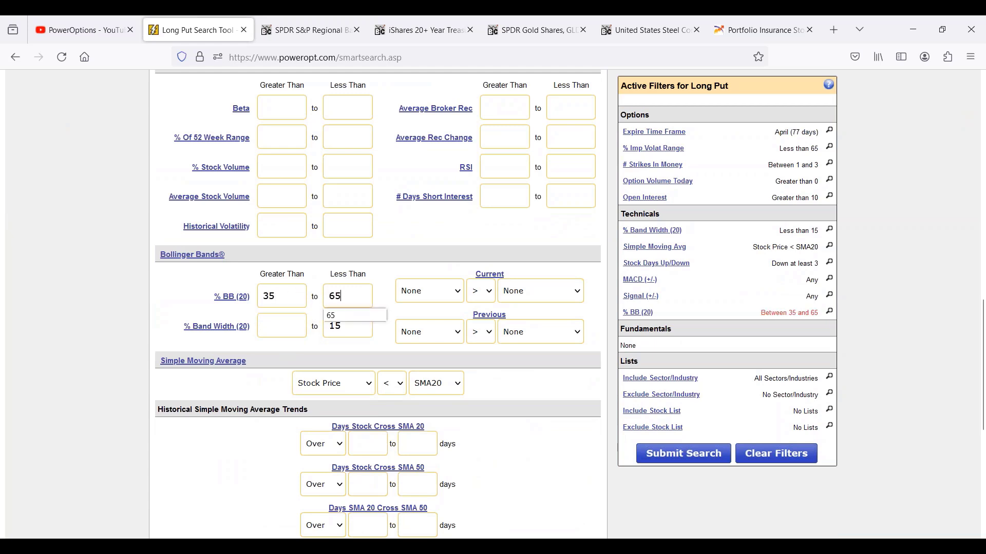
scroll(414, 392, down, 3)
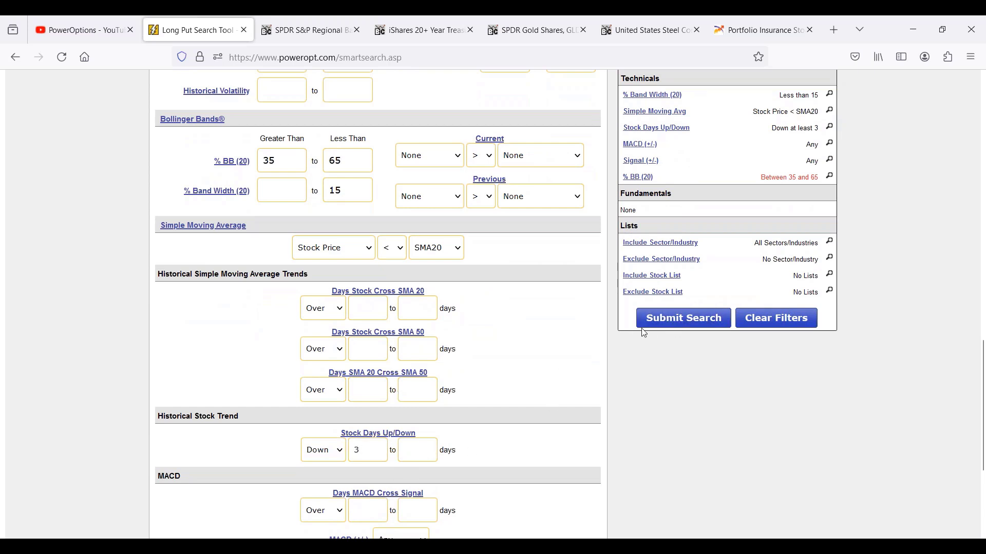
Step: Set the Stock Days Up/Down filter to Down 1 to 3 days, submit the Long Put search, and look over the results
key(BackSpace)
text(1)
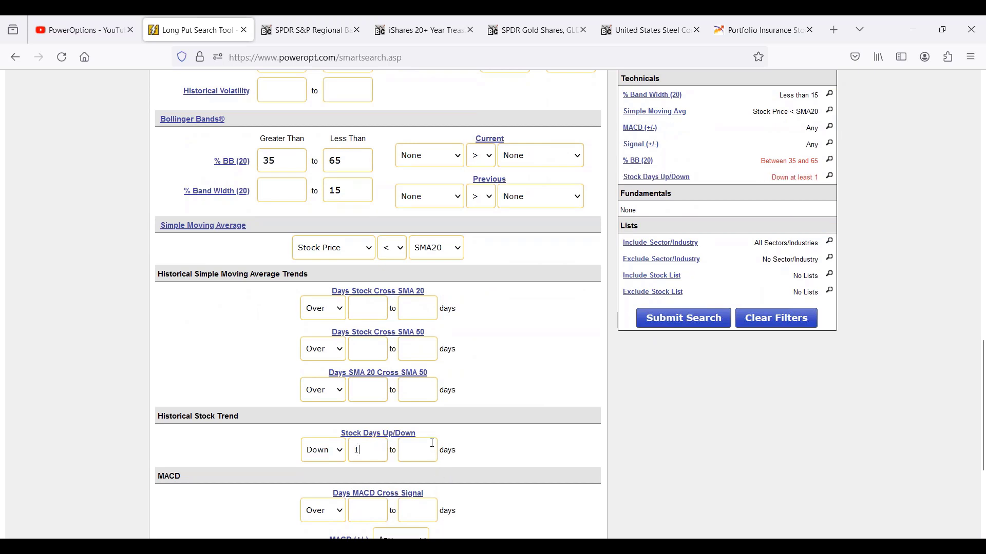
click(433, 442)
text(3)
click(673, 318)
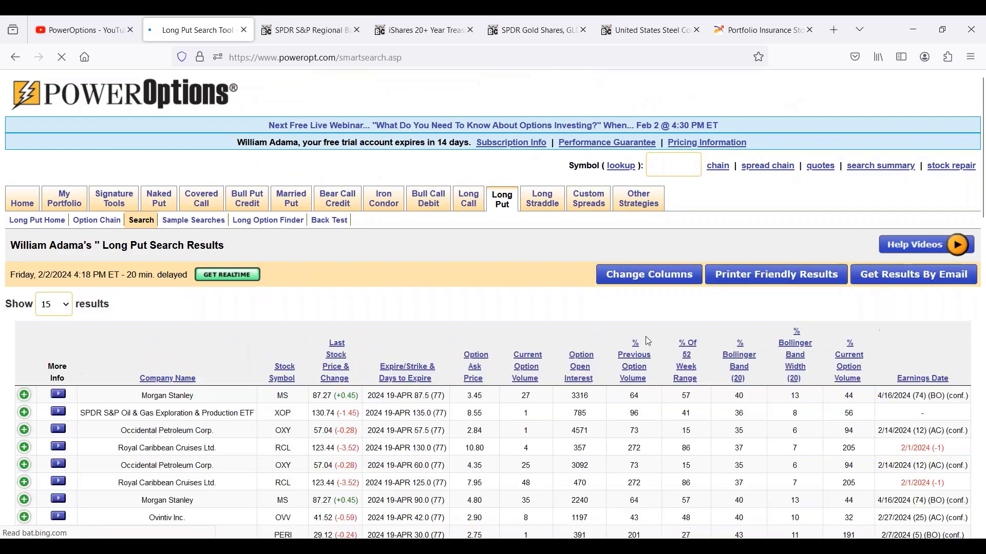
scroll(642, 338, down, 3)
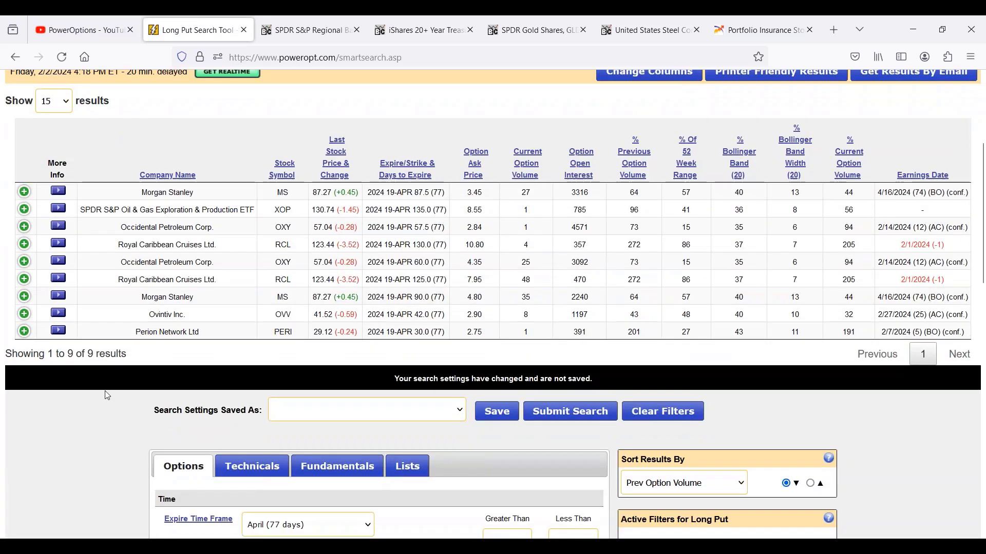
Step: Bring up the BigCharts chart for Morgan Stanley from the search results and view its price plot
click(63, 198)
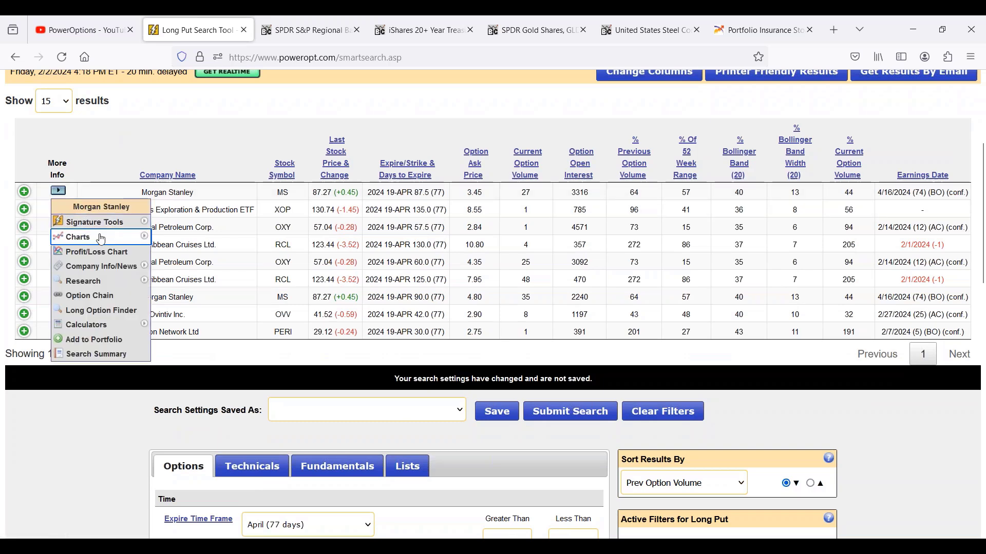
mouse_move(129, 237)
click(201, 256)
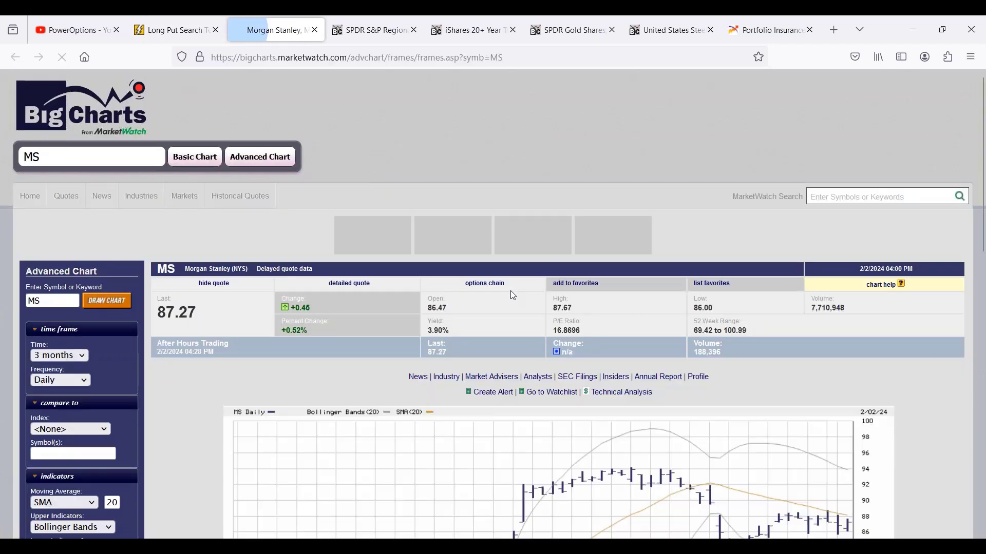
scroll(649, 343, down, 2)
scroll(650, 343, down, 3)
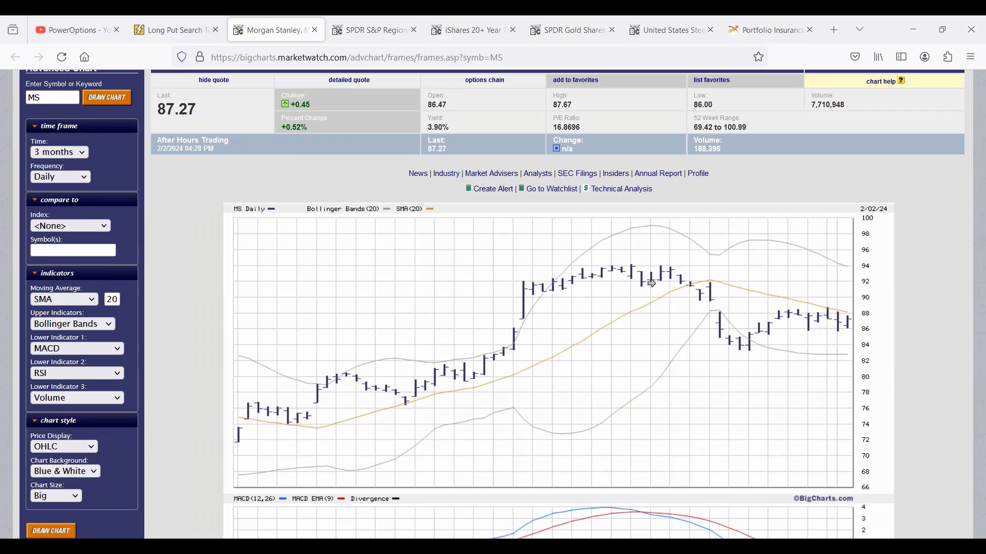
Step: Point the arrow marker at the price drop after Morgan Stanley's peak and at the Bollinger Bands around it
click(698, 288)
click(703, 251)
click(706, 313)
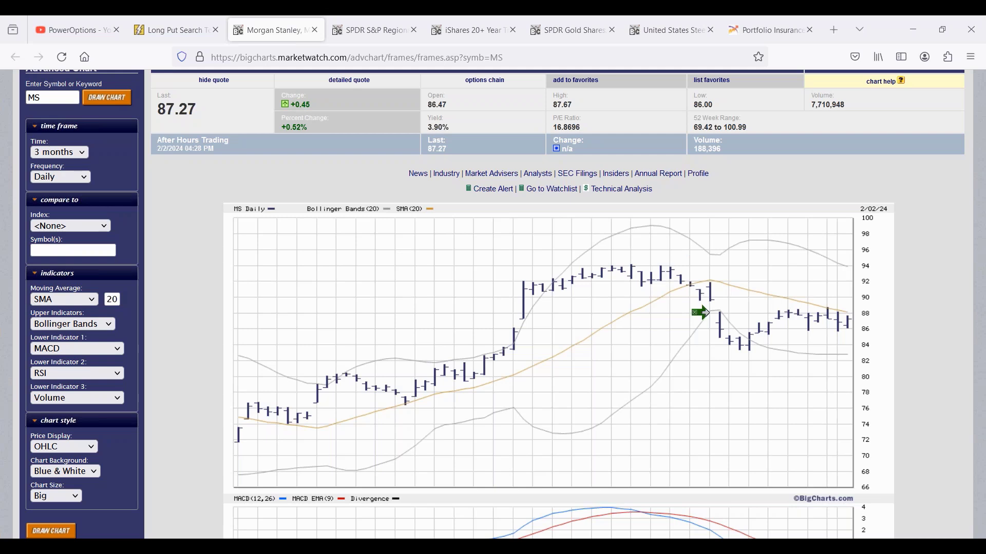
click(702, 283)
click(703, 291)
Step: Point the arrow marker at the latest upper and lower Bollinger Bands and at the most recent Morgan Stanley prices
click(840, 271)
click(838, 352)
click(815, 310)
click(830, 314)
click(836, 323)
click(828, 323)
Step: Examine the MACD, Relative Strength Index and volume plots beneath the Morgan Stanley price chart
scroll(747, 380, down, 4)
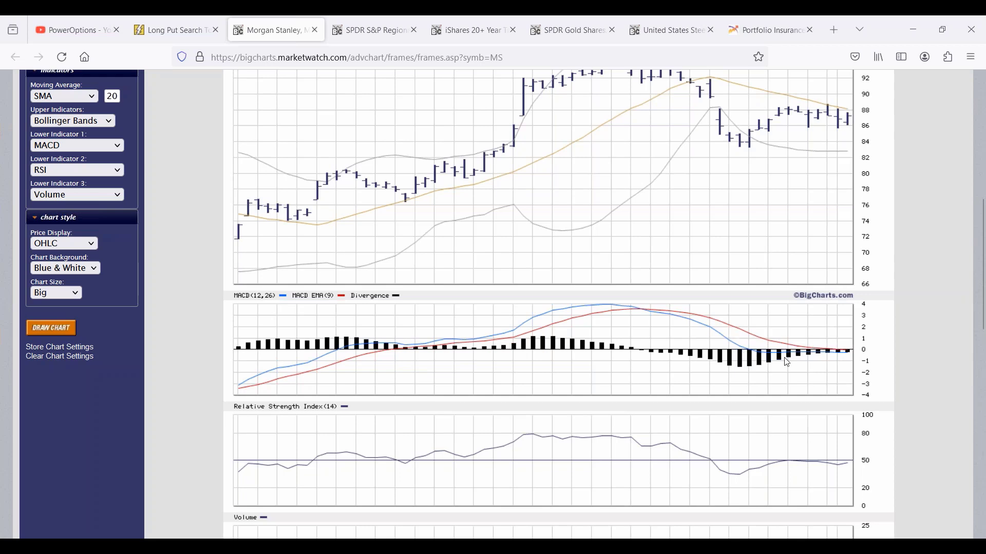
scroll(788, 363, down, 2)
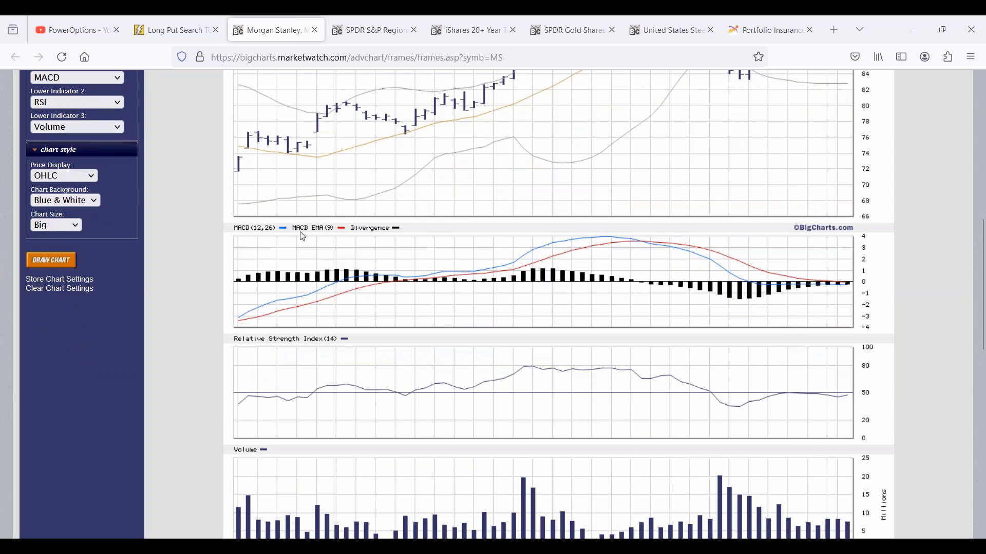
scroll(586, 268, up, 4)
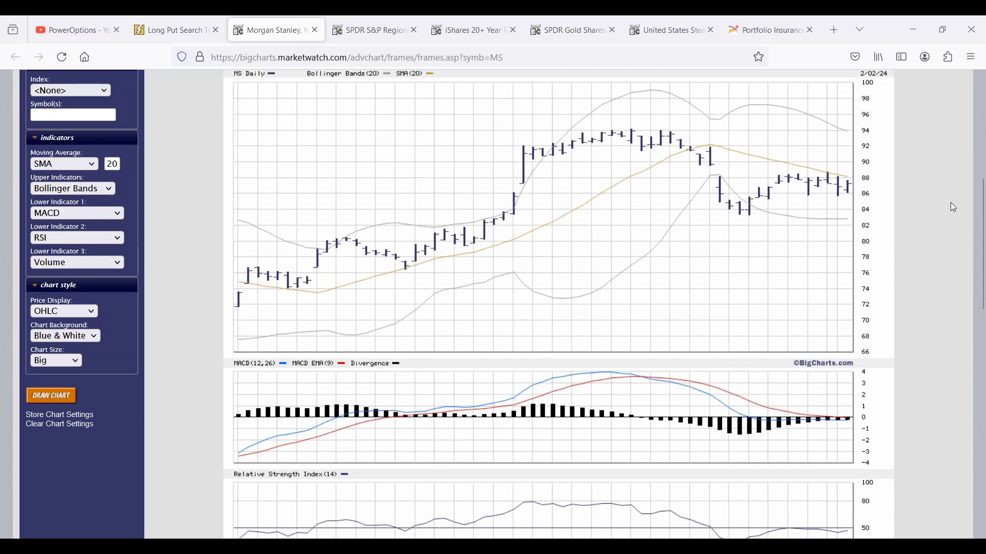
Step: Circle the price cluster before Morgan Stanley's breakout, circle and trace the drop after its peak, and clear the drawings
mouse_move(491, 213)
mouse_down()
mouse_move(419, 222)
mouse_move(477, 292)
mouse_move(520, 232)
mouse_move(483, 209)
mouse_up()
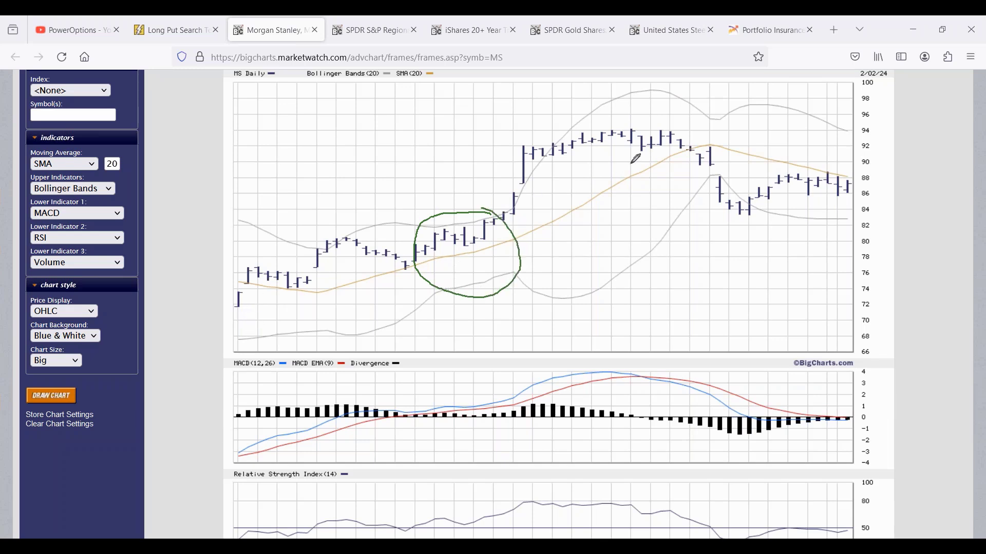
mouse_move(717, 124)
mouse_down()
mouse_move(681, 131)
mouse_move(718, 181)
mouse_move(729, 140)
mouse_move(701, 123)
mouse_move(650, 136)
mouse_move(714, 154)
mouse_up()
drag(724, 197, 724, 201)
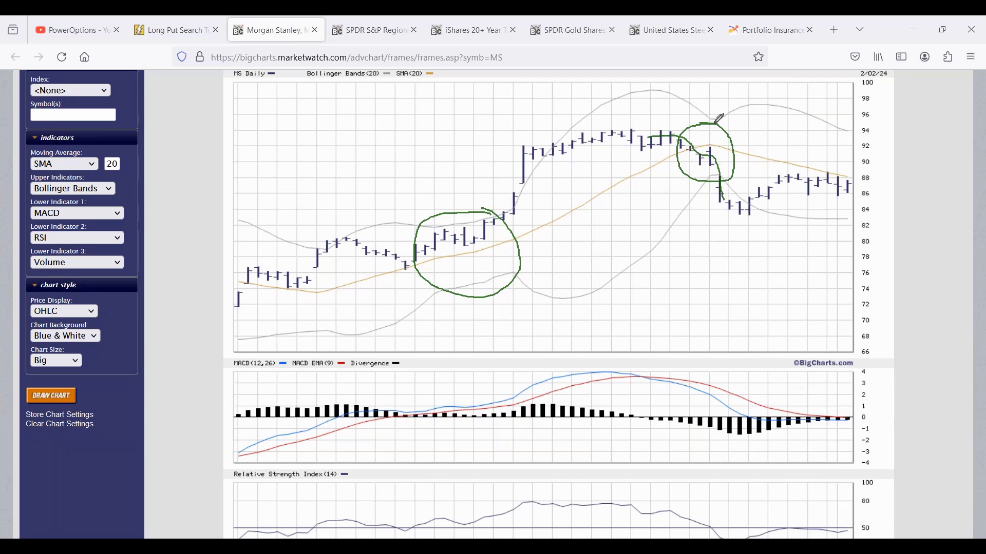
mouse_move(704, 122)
mouse_down()
mouse_move(721, 177)
mouse_move(735, 123)
mouse_move(706, 121)
mouse_move(696, 155)
mouse_move(703, 162)
mouse_move(708, 150)
mouse_move(715, 168)
mouse_up()
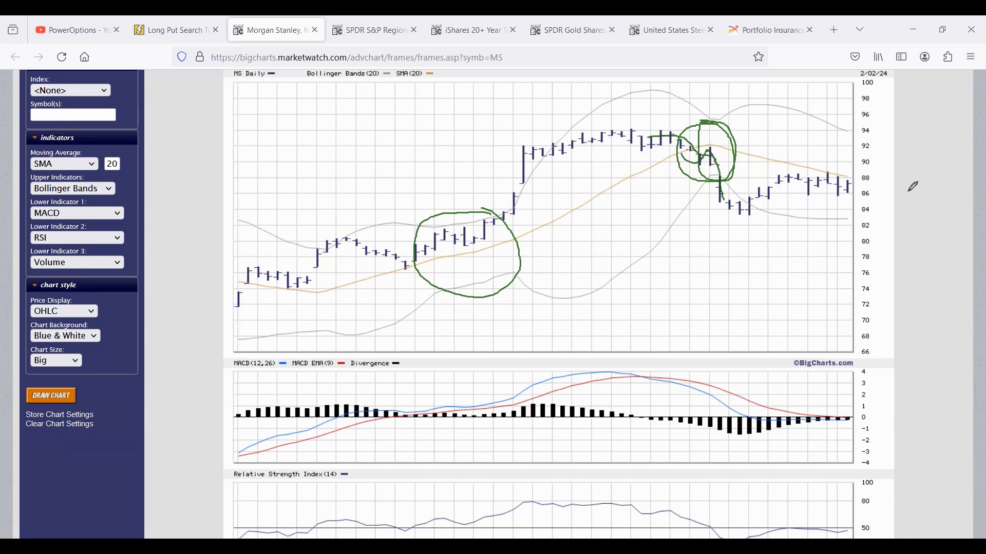
right_click(965, 295)
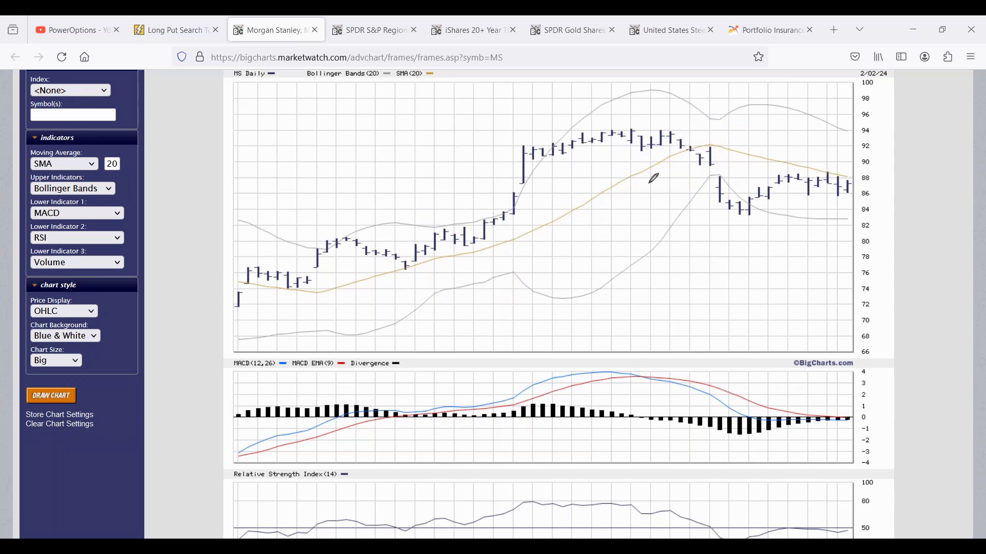
Step: Return to the Long Put results and bring up the BigCharts price chart for Occidental Petroleum Corp
click(172, 30)
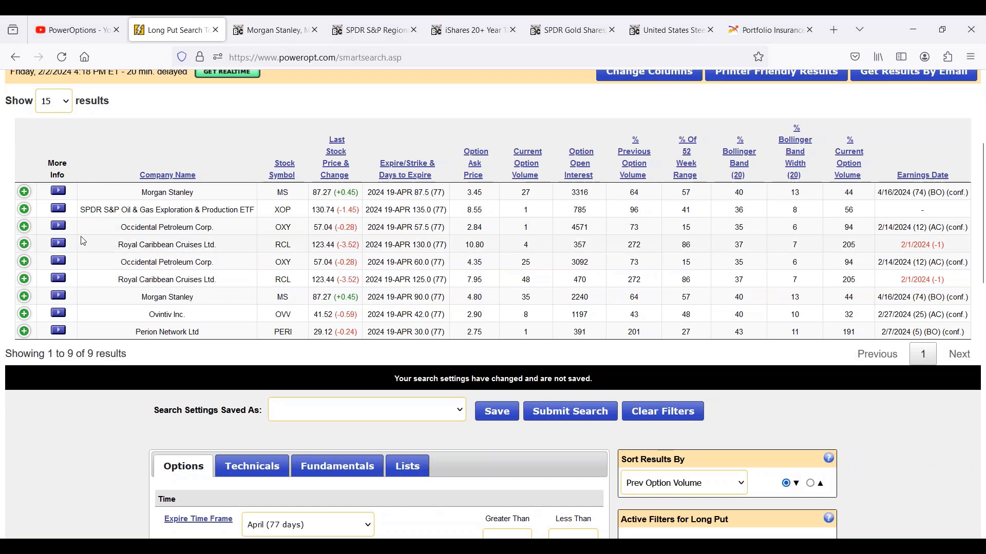
click(64, 229)
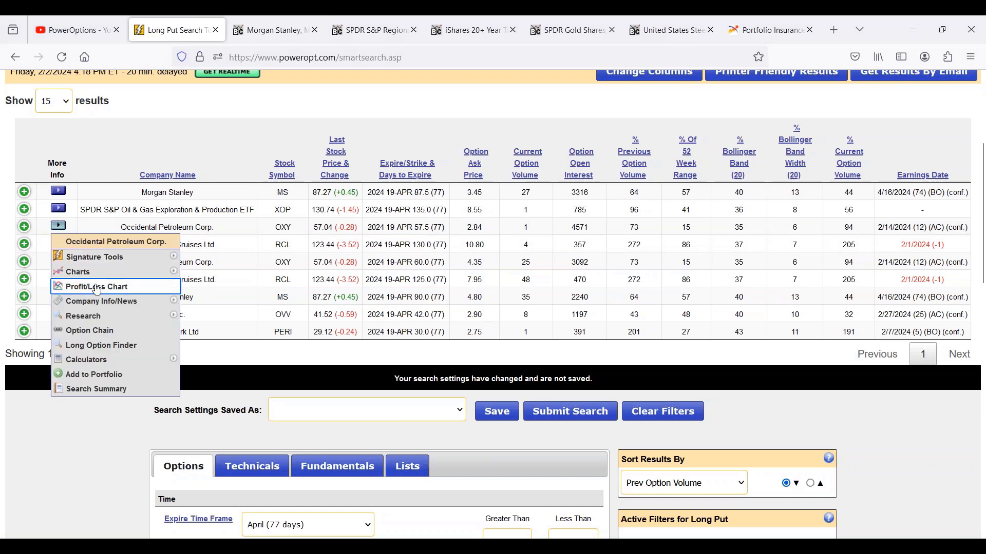
mouse_move(149, 276)
click(213, 287)
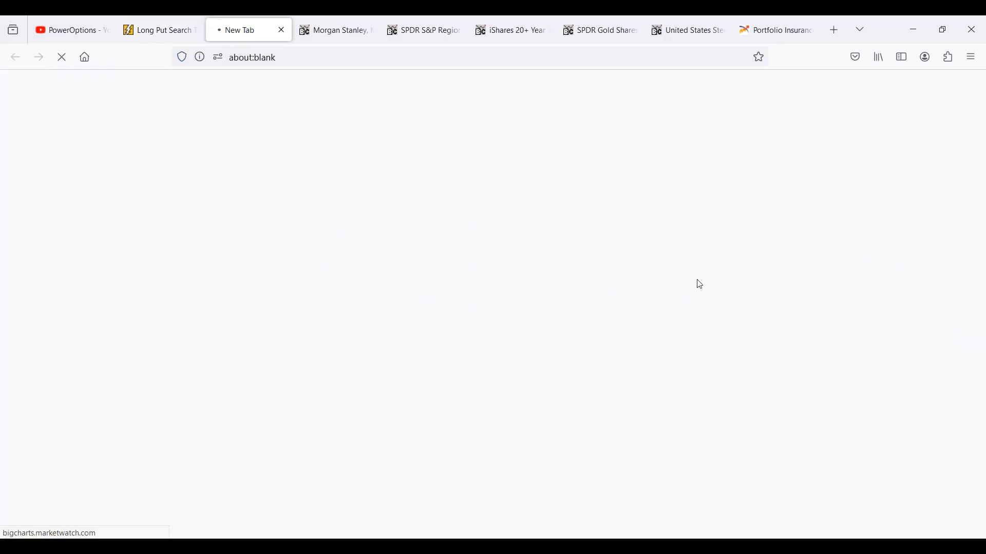
scroll(707, 279, down, 1)
scroll(706, 281, down, 5)
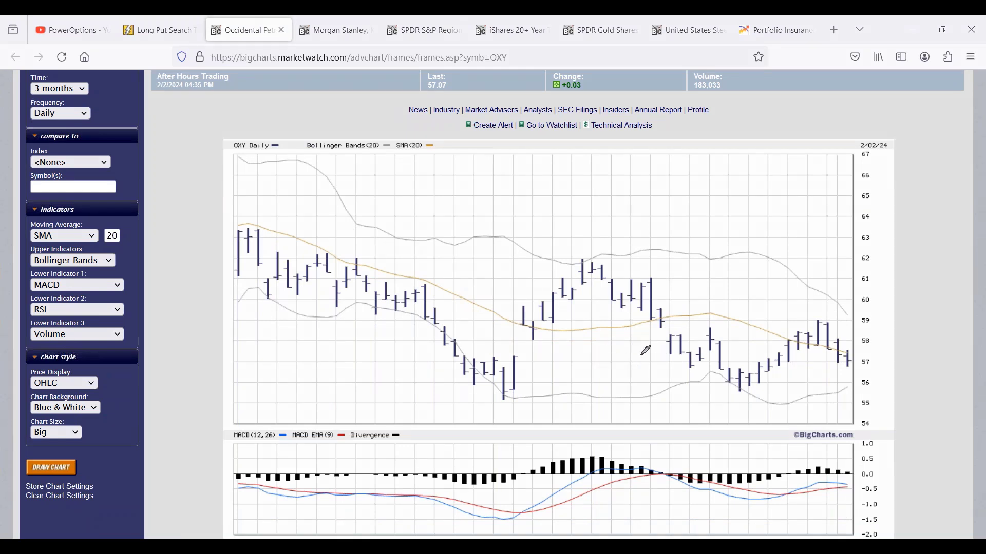
Step: Annotate Occidental's price swing, latest band width, recent decline and MACD crossovers, clear the marks, and redraw those on the latest prices
mouse_move(507, 363)
mouse_down()
mouse_move(550, 302)
mouse_move(593, 272)
mouse_move(659, 279)
mouse_move(729, 343)
mouse_up()
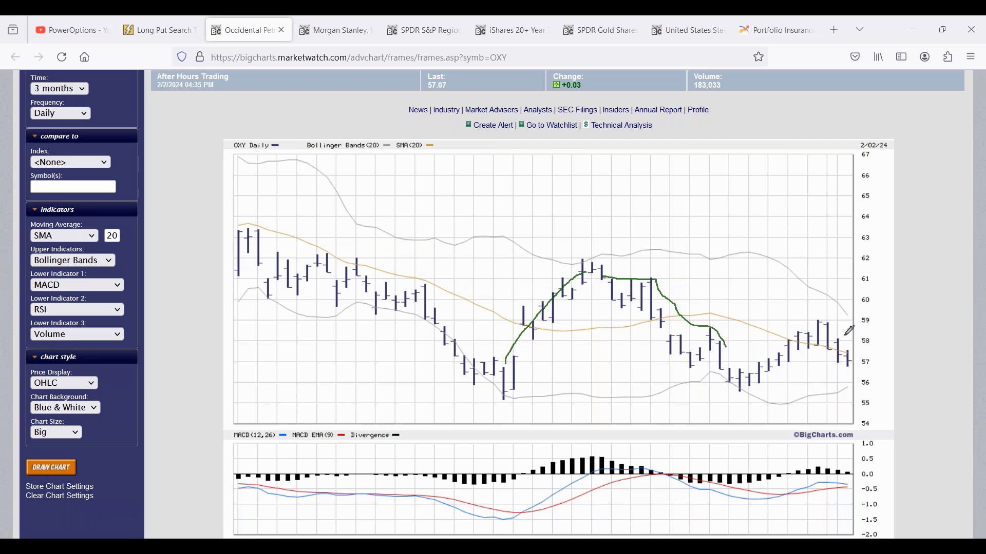
mouse_move(855, 307)
mouse_down()
mouse_move(840, 322)
mouse_move(833, 380)
mouse_move(867, 397)
mouse_move(882, 339)
mouse_move(864, 307)
mouse_move(826, 322)
mouse_move(856, 355)
mouse_up()
mouse_move(792, 503)
mouse_down()
mouse_move(798, 486)
mouse_move(789, 485)
mouse_move(786, 500)
mouse_move(852, 473)
mouse_move(842, 493)
mouse_move(862, 492)
mouse_move(858, 474)
mouse_move(840, 486)
mouse_move(863, 494)
mouse_move(853, 486)
mouse_move(877, 477)
mouse_up()
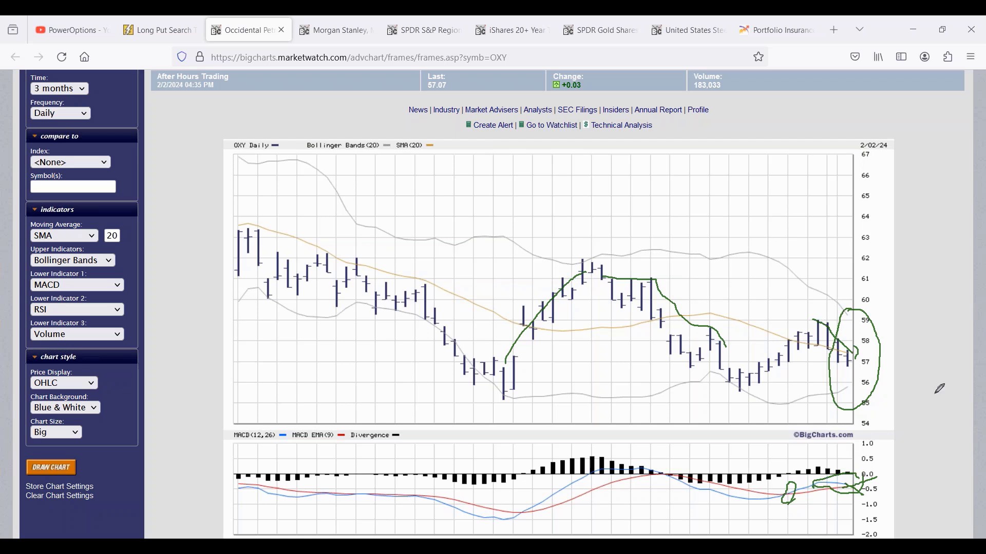
key(Escape)
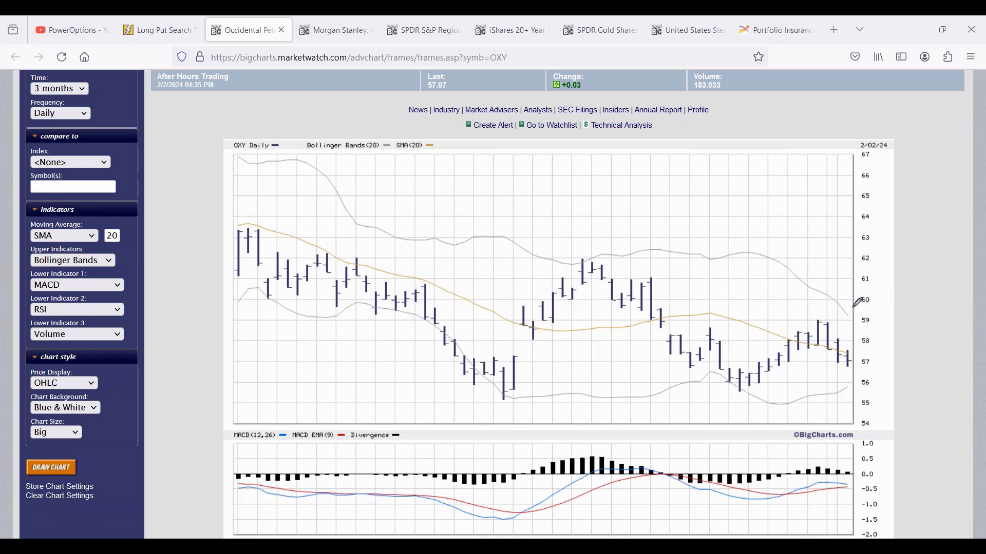
drag(852, 303, 866, 387)
mouse_move(826, 327)
mouse_down()
mouse_move(847, 353)
mouse_move(833, 354)
mouse_move(848, 354)
mouse_up()
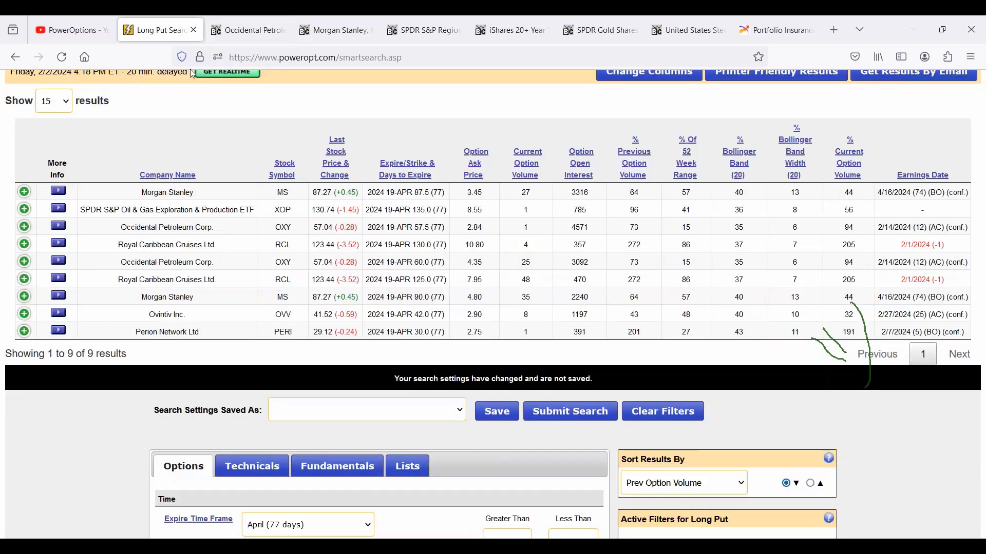
Step: Return to the Long Put results and bring up the BigCharts price chart for Royal Caribbean Cruises Ltd
click(152, 30)
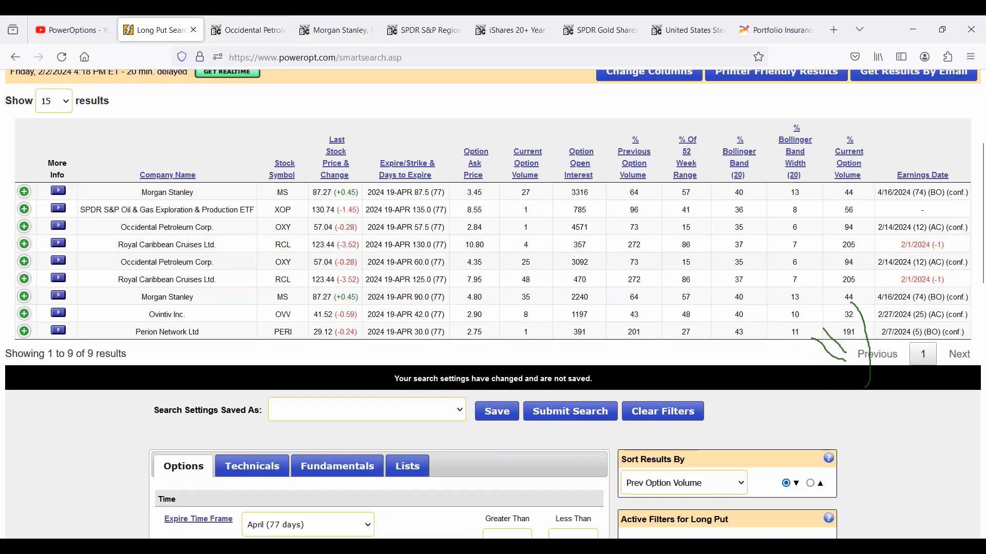
click(58, 244)
mouse_move(90, 297)
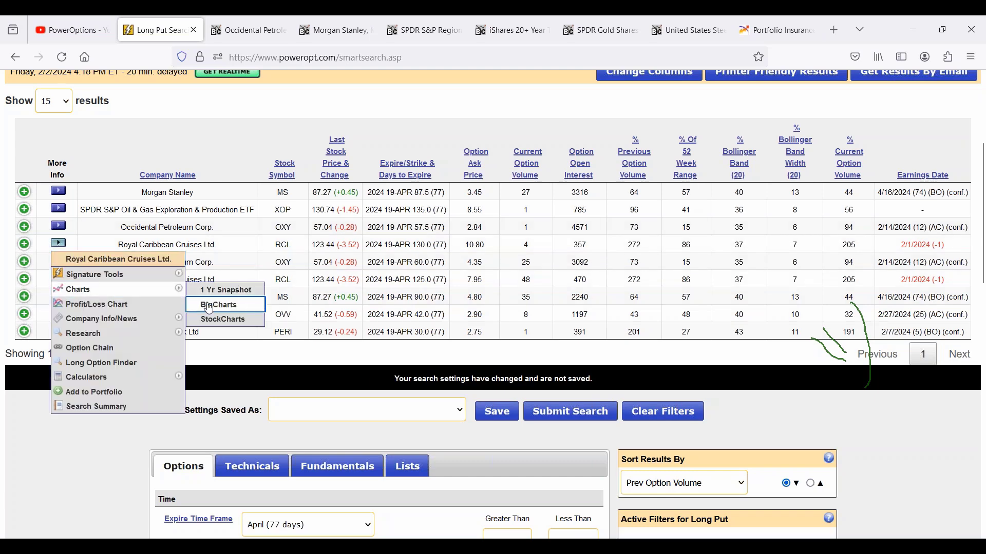
click(209, 309)
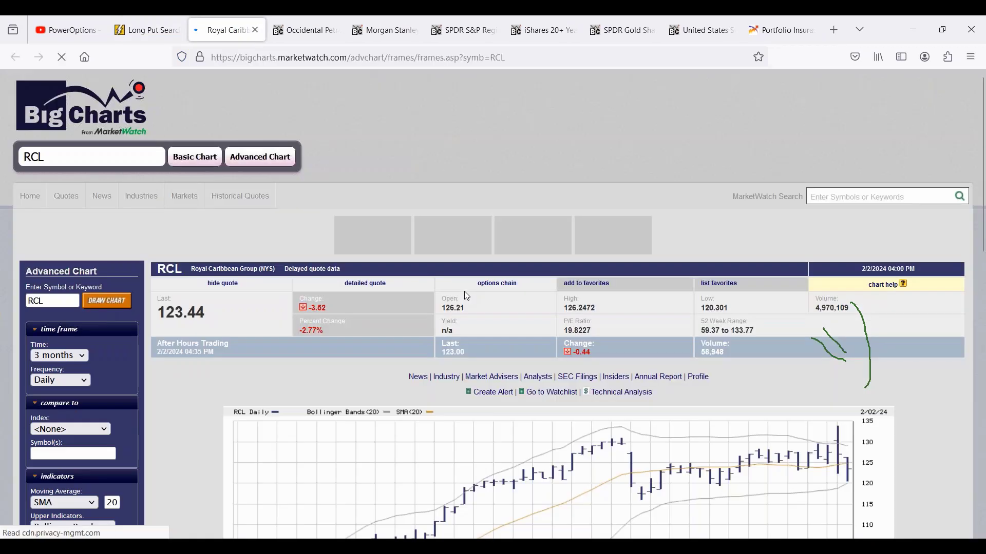
scroll(464, 291, down, 3)
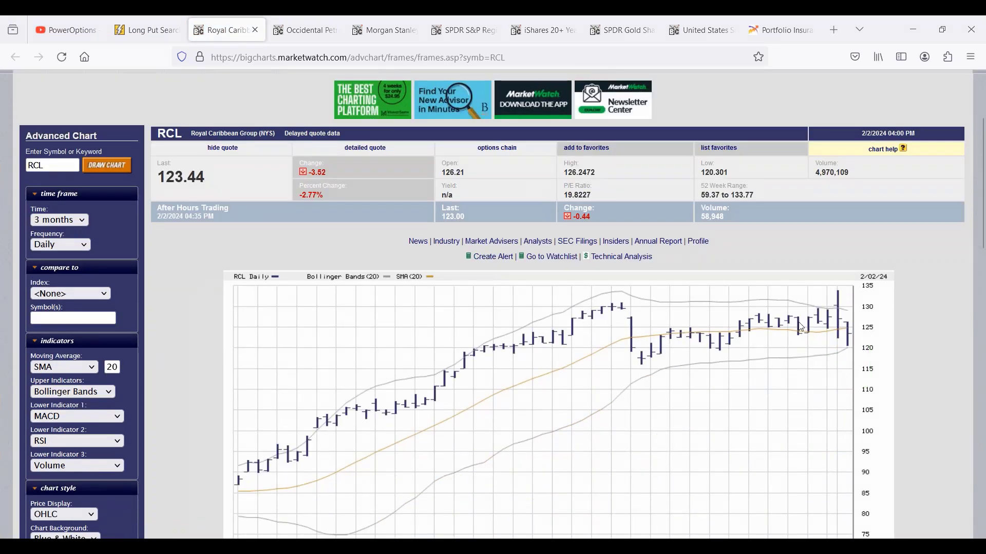
scroll(849, 322, down, 2)
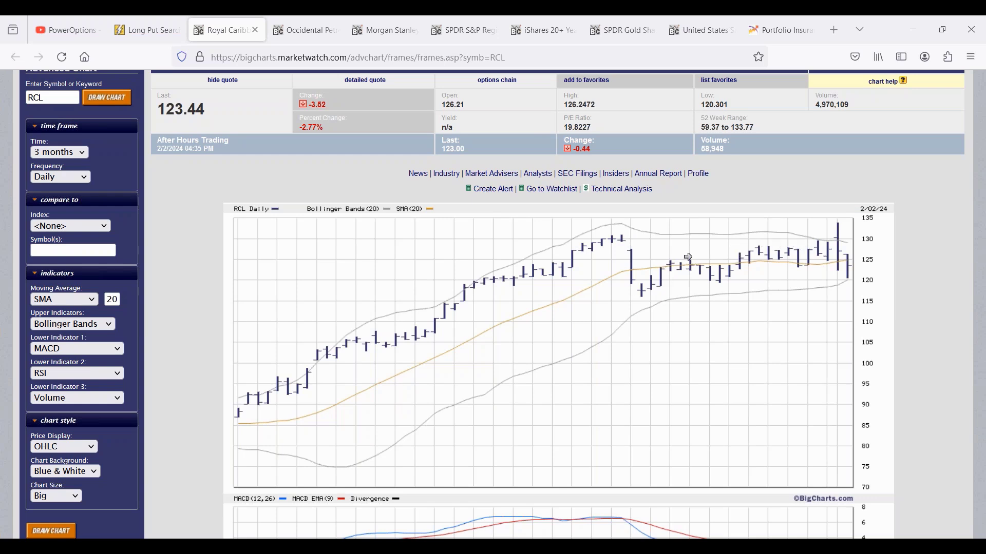
Step: Mark the latest Royal Caribbean price with an arrow, bracket the current Bollinger Band width, and trace the recent decline
click(656, 268)
click(836, 225)
click(836, 263)
mouse_move(846, 237)
mouse_down()
mouse_move(866, 237)
mouse_move(868, 281)
mouse_move(850, 287)
mouse_up()
drag(804, 244, 842, 256)
mouse_move(842, 250)
mouse_down()
mouse_move(862, 267)
mouse_move(886, 269)
mouse_up()
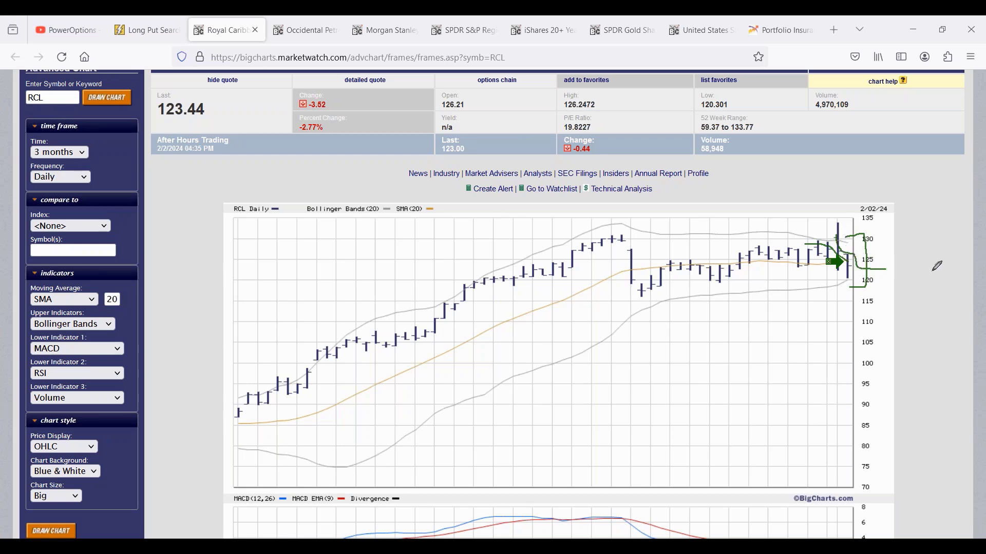
Step: Examine Royal Caribbean's MACD, Relative Strength Index and volume plots, and clear the drawings from the screen
scroll(653, 330, down, 2)
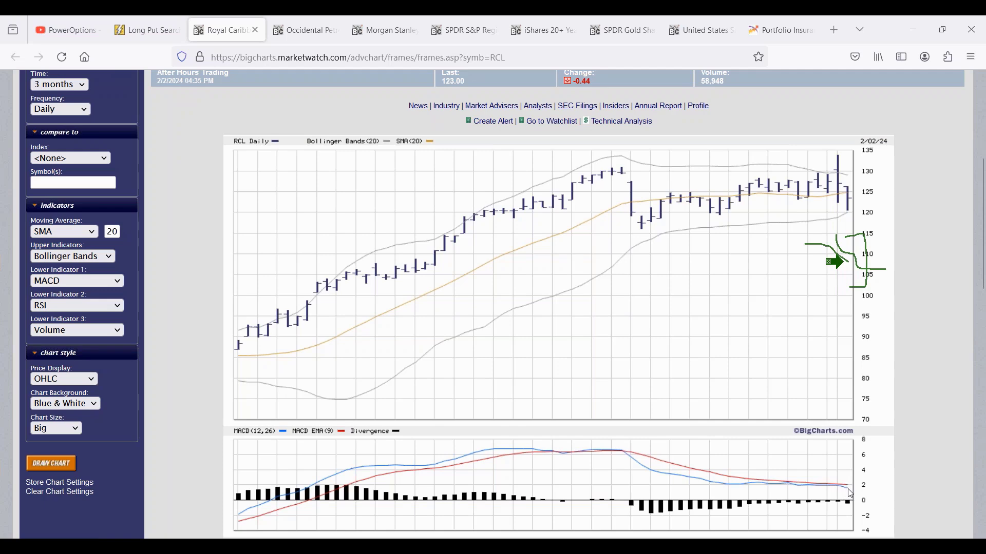
scroll(856, 496, down, 3)
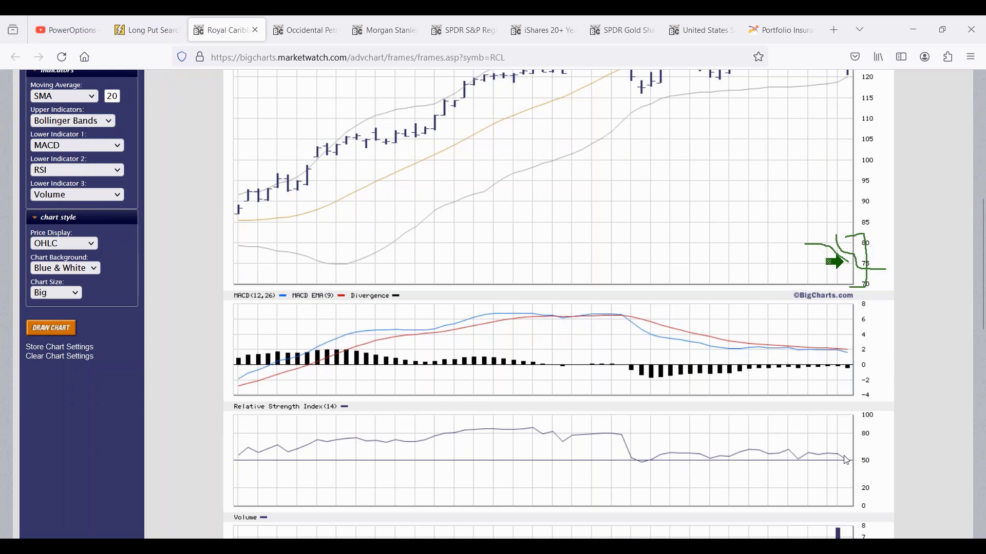
scroll(855, 468, down, 2)
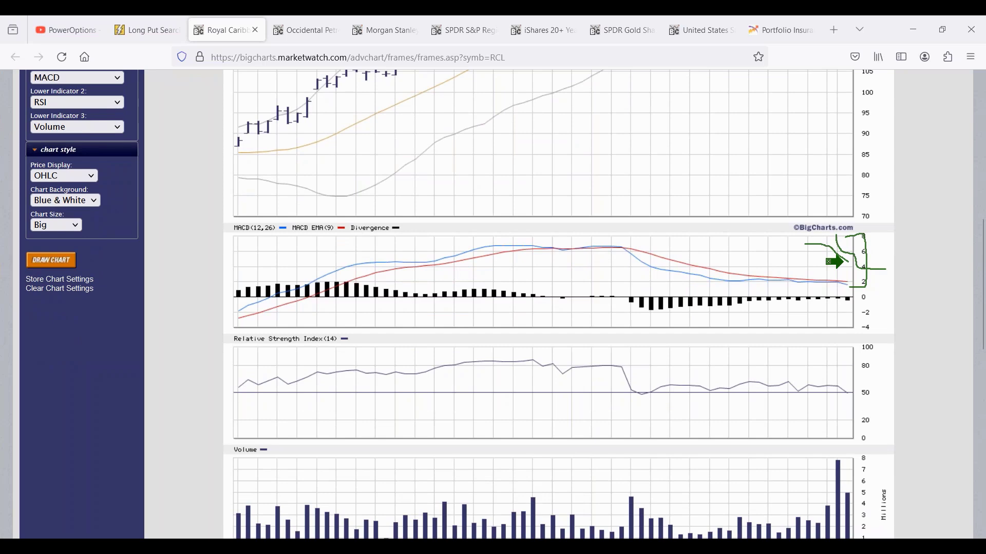
key(Escape)
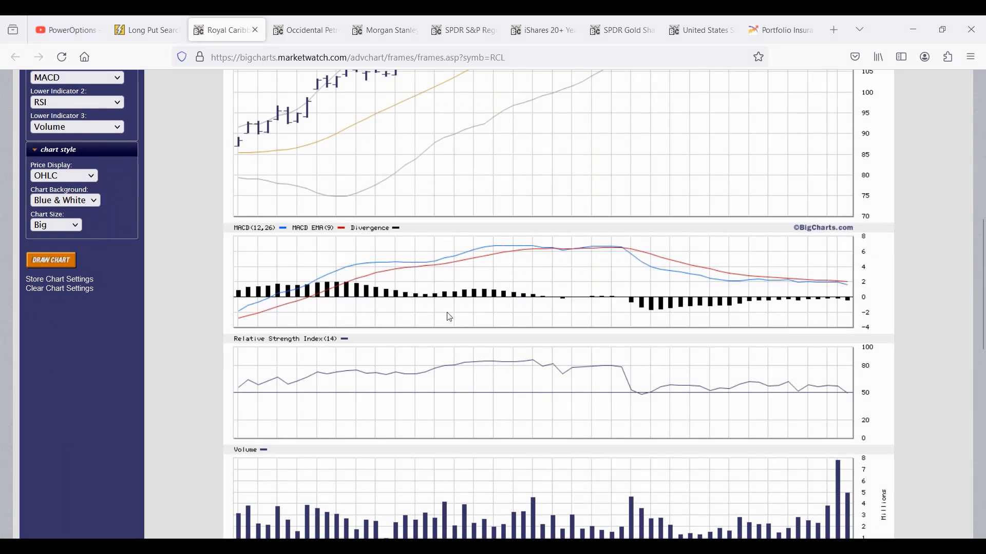
scroll(450, 317, up, 6)
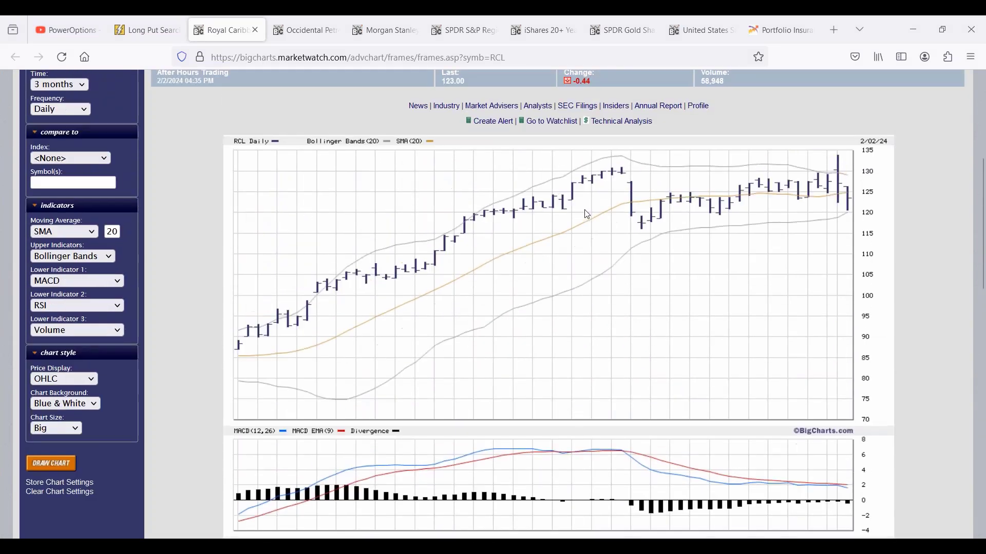
Step: Return to the Long Put results and highlight the names Occidental Petroleum Corp., Royal Caribbean Cruises Ltd. and Ovintiv Inc. in turn
click(144, 30)
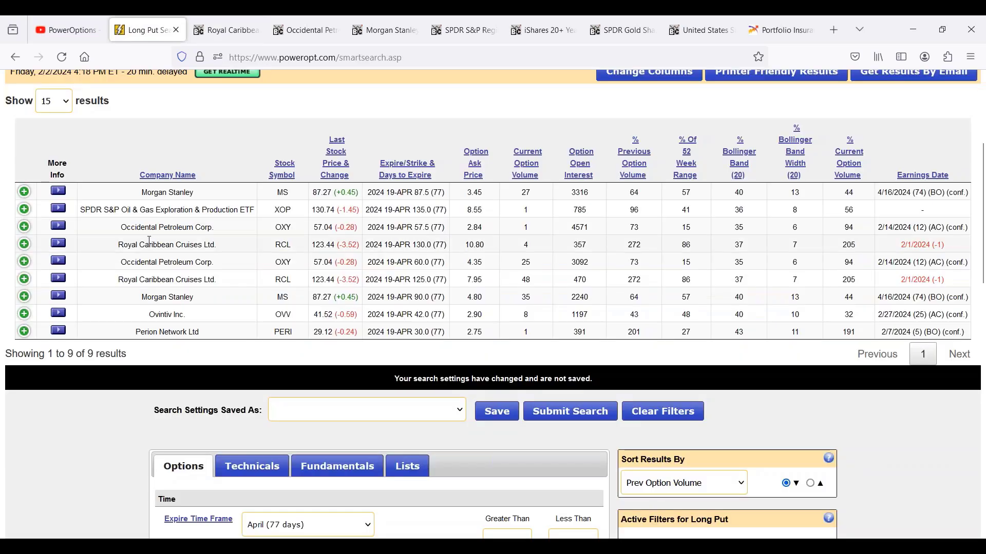
drag(121, 229, 215, 228)
drag(118, 245, 221, 245)
drag(148, 315, 204, 315)
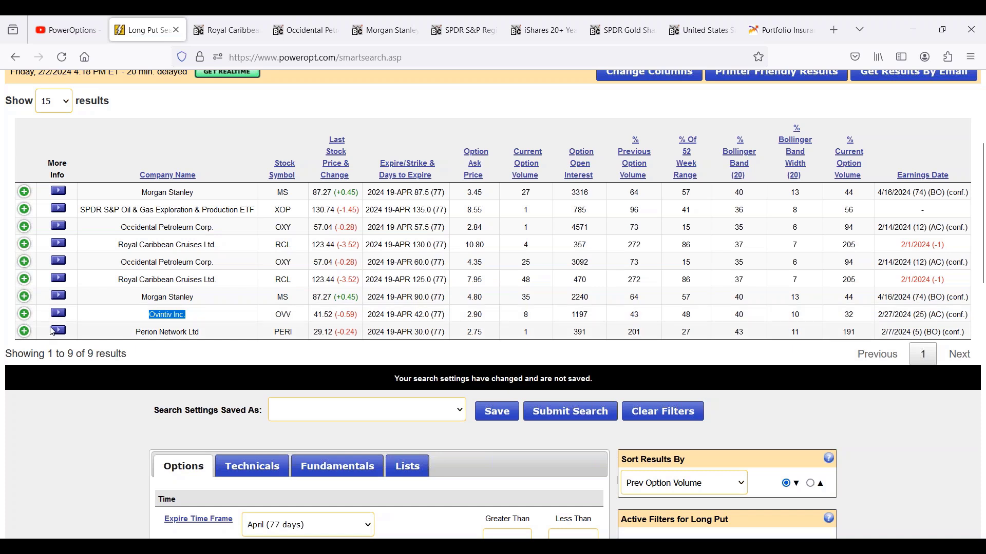
Step: Bring up the BigCharts price chart for Ovintiv Inc. and examine its price against the Bollinger Bands
click(58, 314)
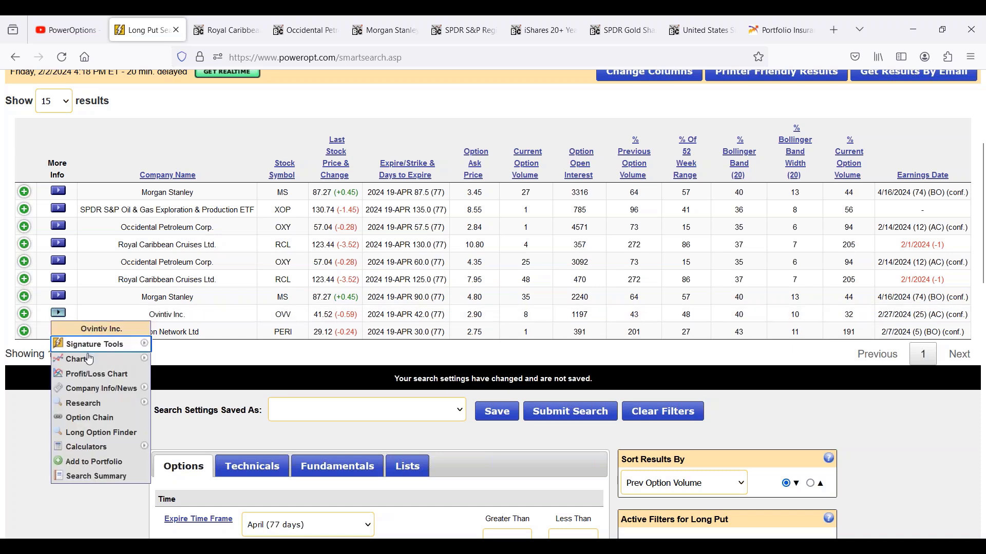
mouse_move(93, 358)
click(174, 374)
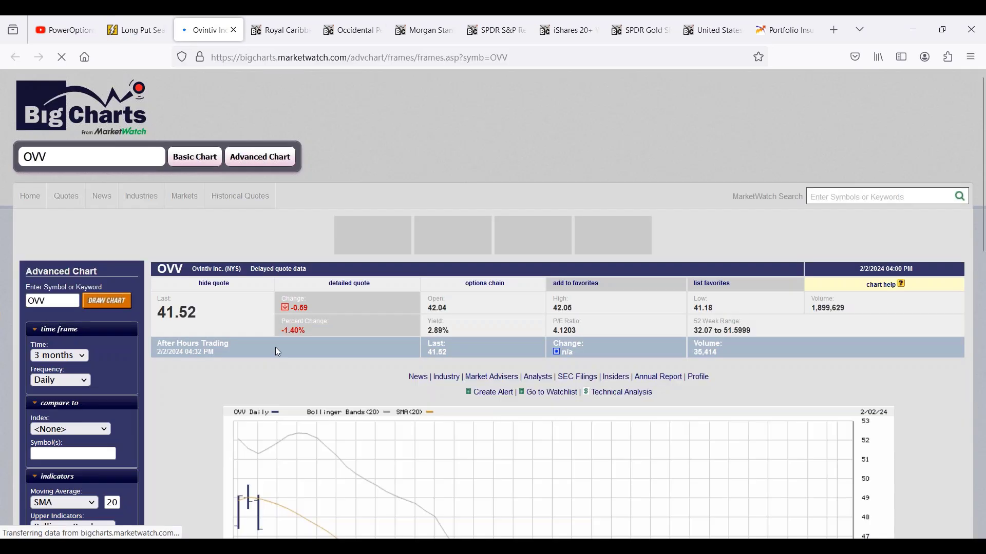
scroll(423, 375, down, 5)
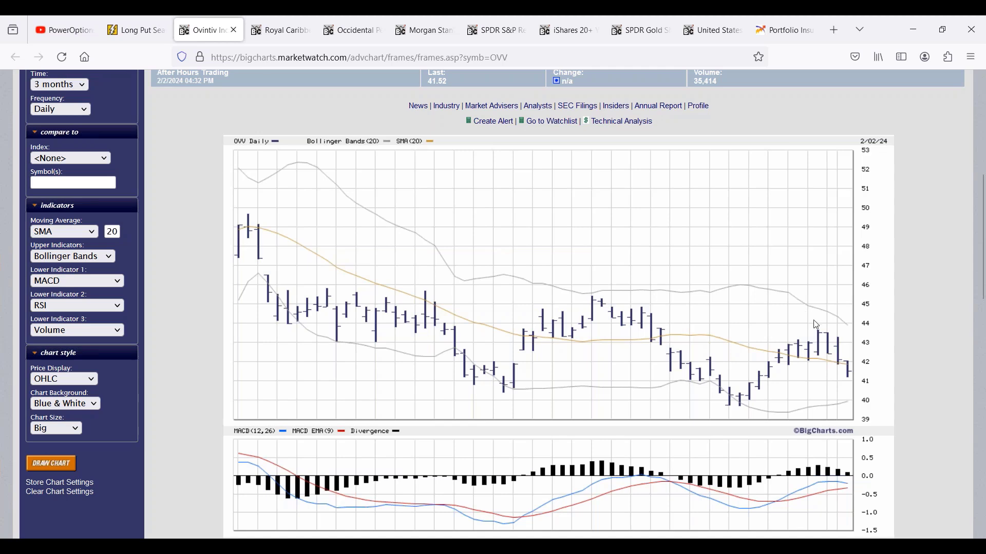
Step: Close all the open BigCharts chart pages and return to the Long Put search results
click(138, 20)
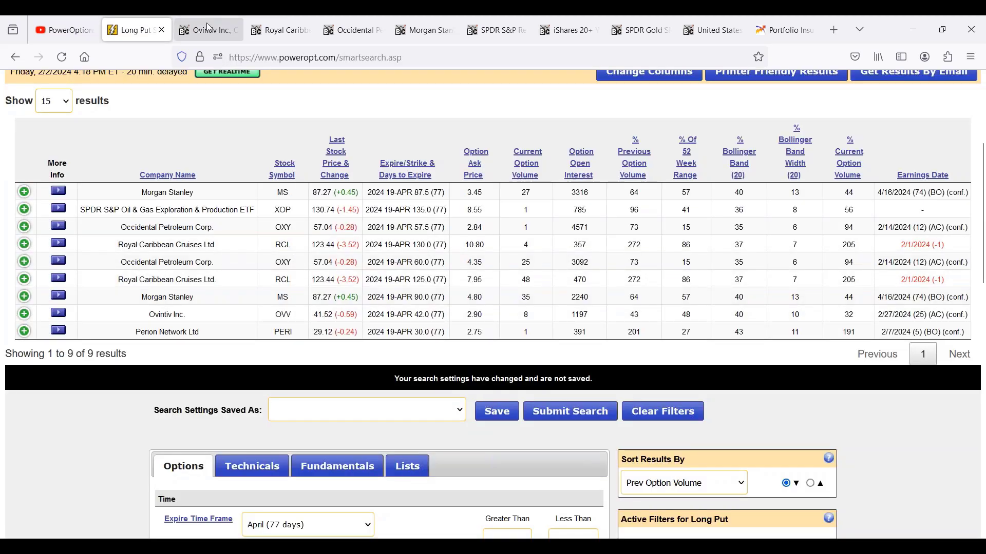
click(223, 32)
click(234, 31)
click(235, 31)
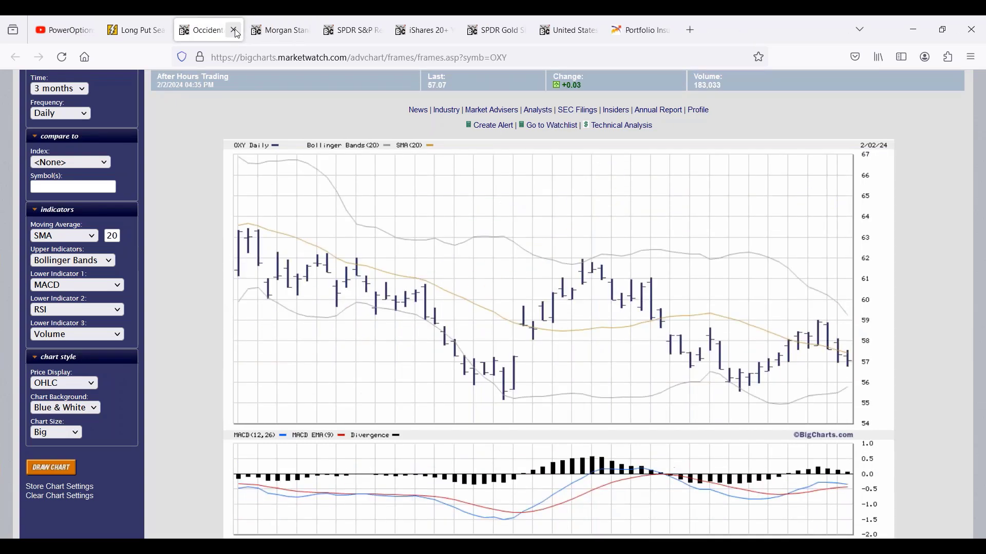
click(235, 31)
click(235, 31)
click(235, 30)
click(235, 31)
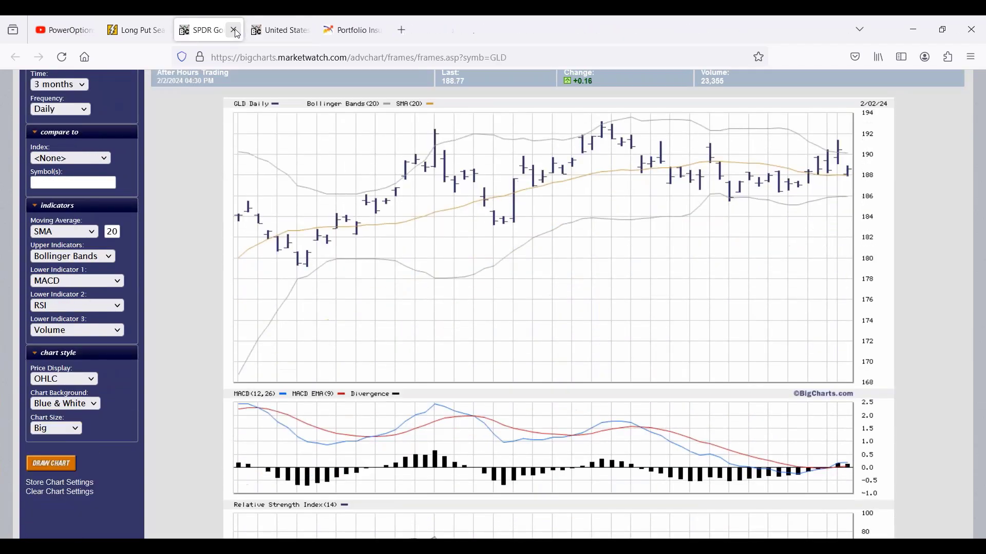
click(235, 31)
click(271, 30)
click(149, 30)
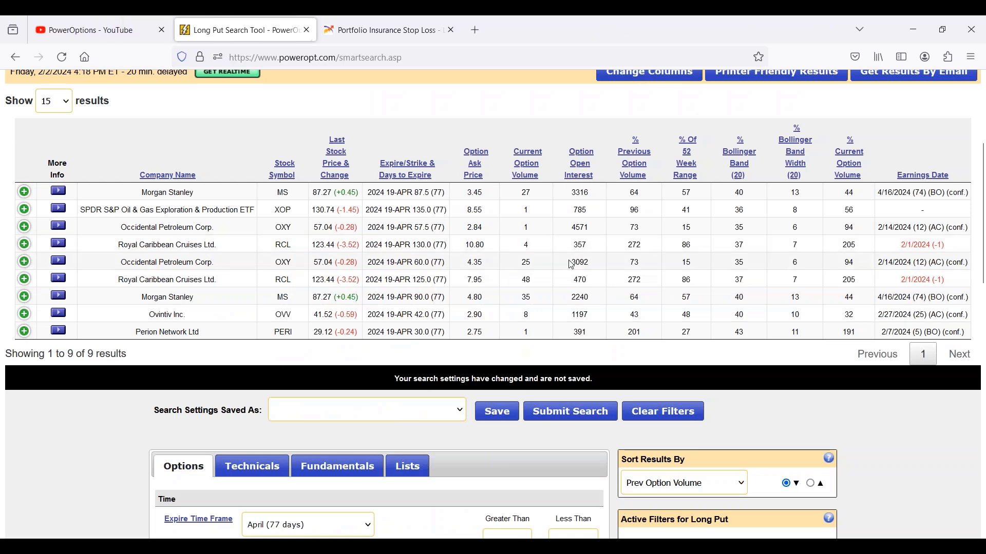
Step: Review the Long Put option filters for expiration, % Imp Volat Range, # Strikes In and liquidity
scroll(534, 281, down, 4)
scroll(533, 280, down, 3)
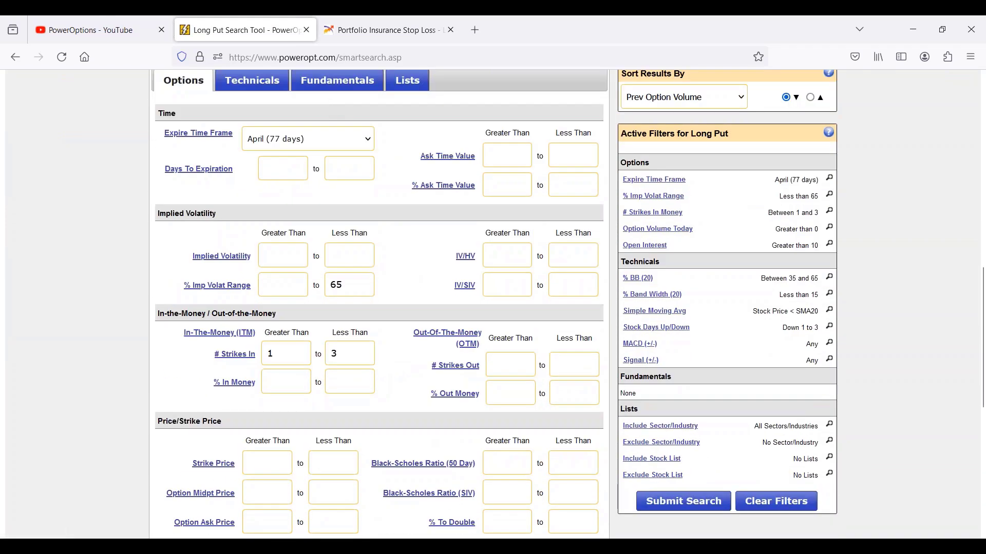
scroll(303, 146, down, 3)
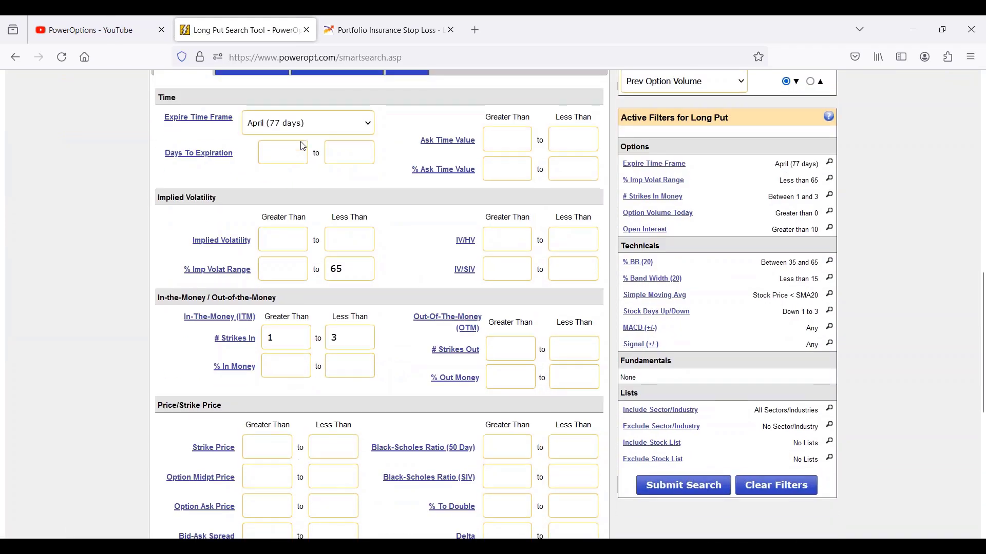
drag(350, 151, 319, 150)
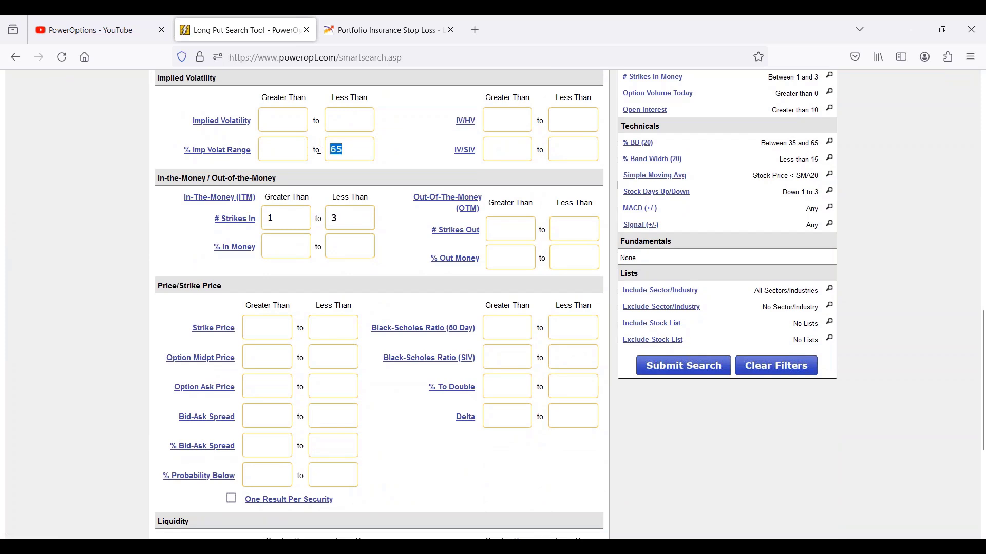
scroll(319, 150, down, 2)
click(354, 154)
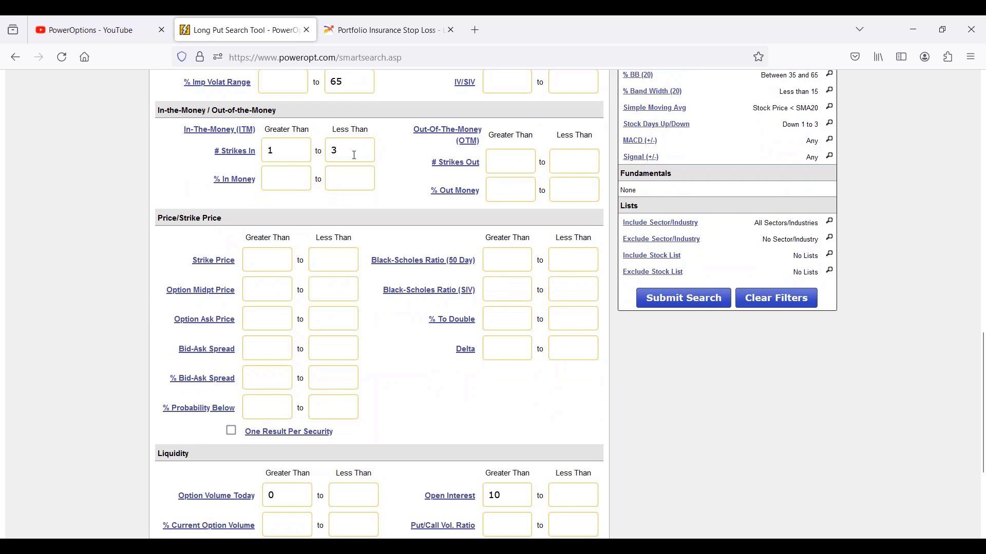
scroll(354, 155, down, 2)
scroll(303, 118, up, 6)
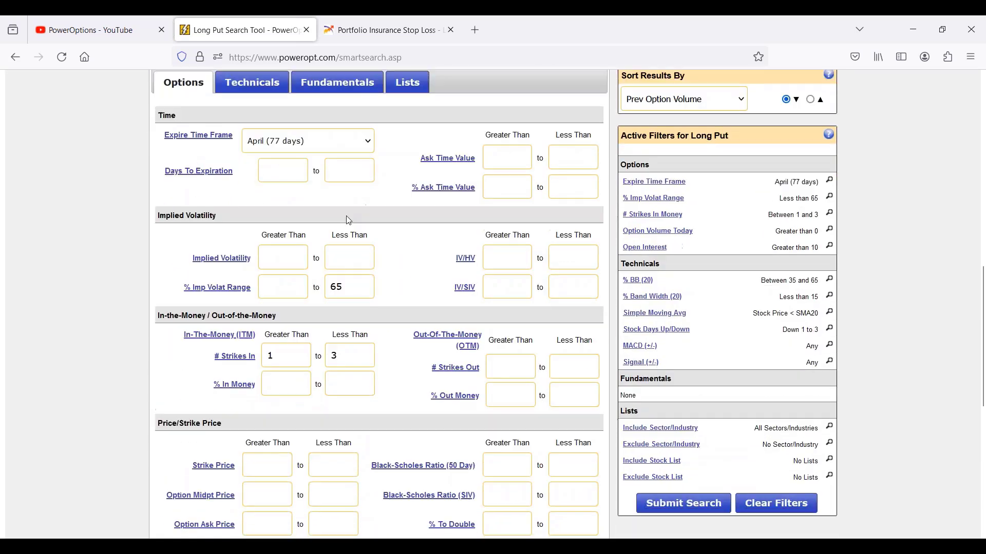
Step: Show the technical filters and highlight the upper limits of % BB (20) and % Band Width (20)
click(257, 84)
scroll(360, 265, down, 2)
drag(354, 276, 309, 276)
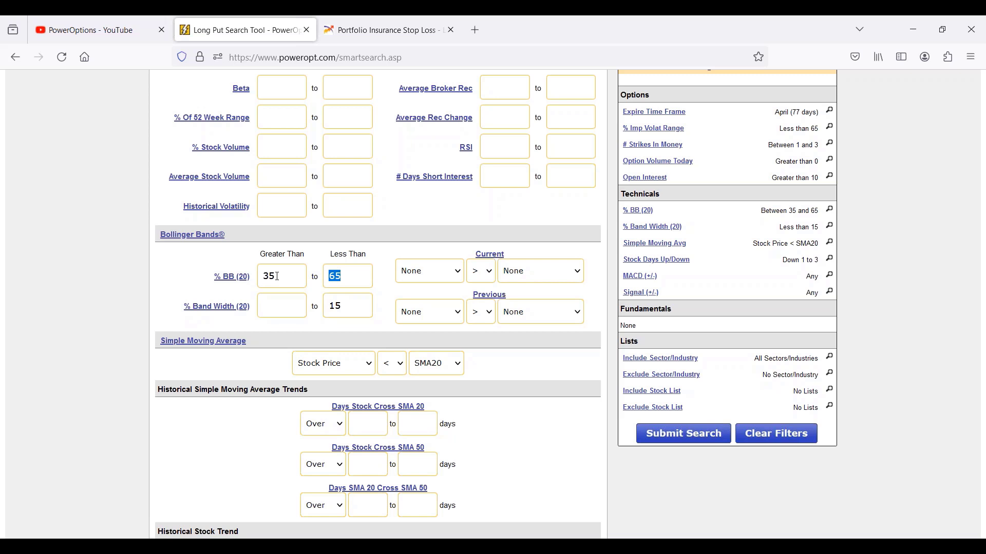
drag(353, 303, 327, 310)
scroll(296, 324, down, 3)
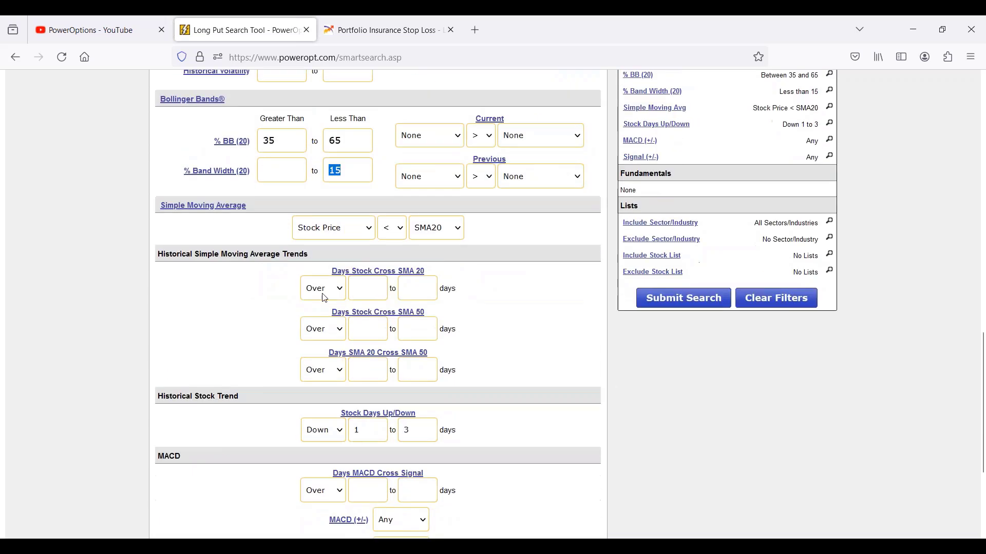
Step: Point out the Simple Moving Average condition and the Stock Days Up/Down range among the technical filters
click(433, 232)
click(484, 232)
scroll(503, 233, down, 5)
click(420, 298)
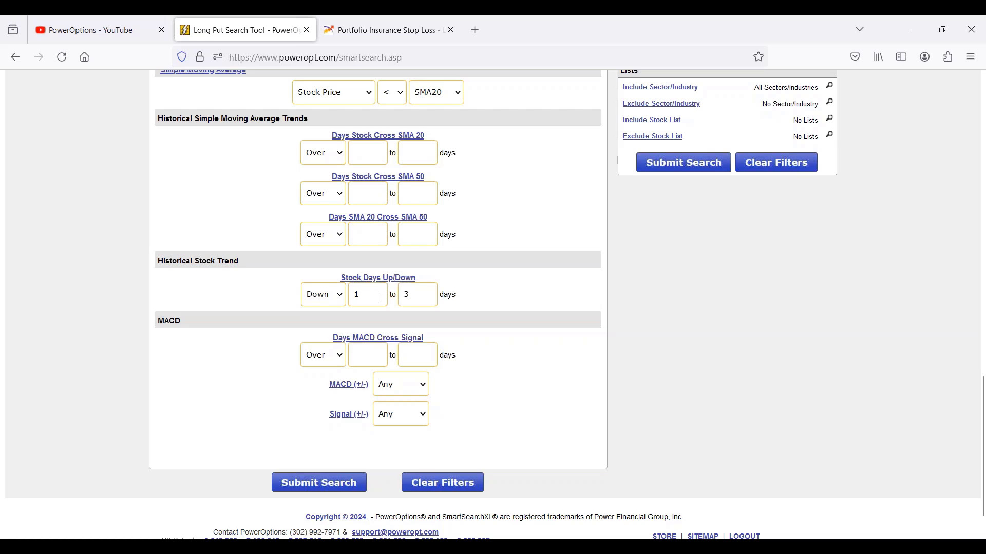
Step: Revisit the Bollinger Bands filters, highlighting the % Band Width (20) limit and pointing out the lower % BB (20) limit
scroll(380, 298, up, 3)
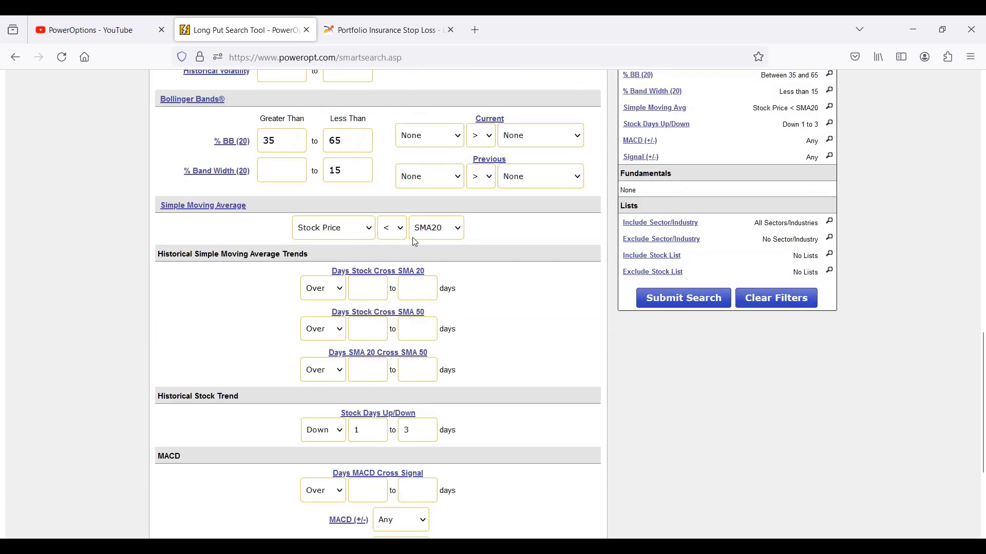
scroll(417, 238, up, 2)
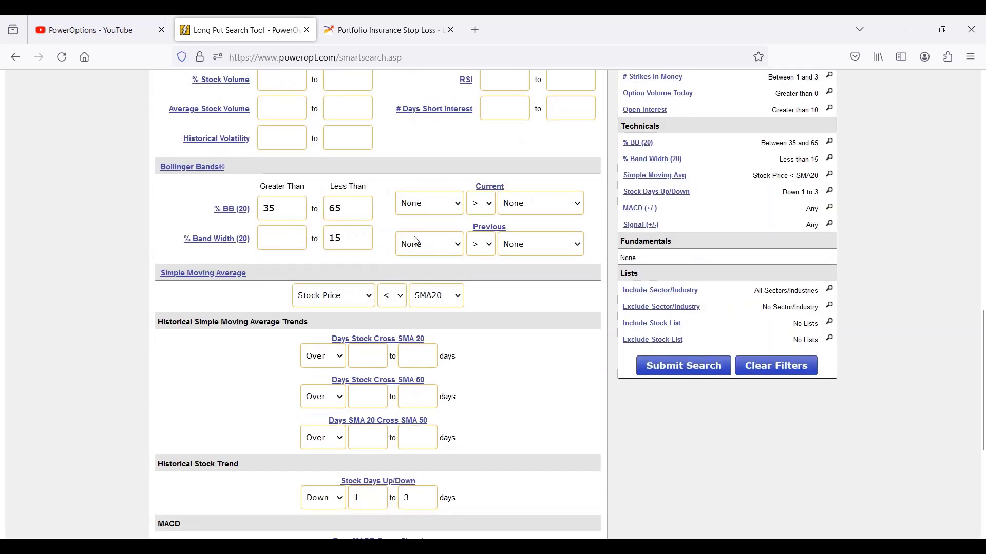
drag(344, 239, 320, 244)
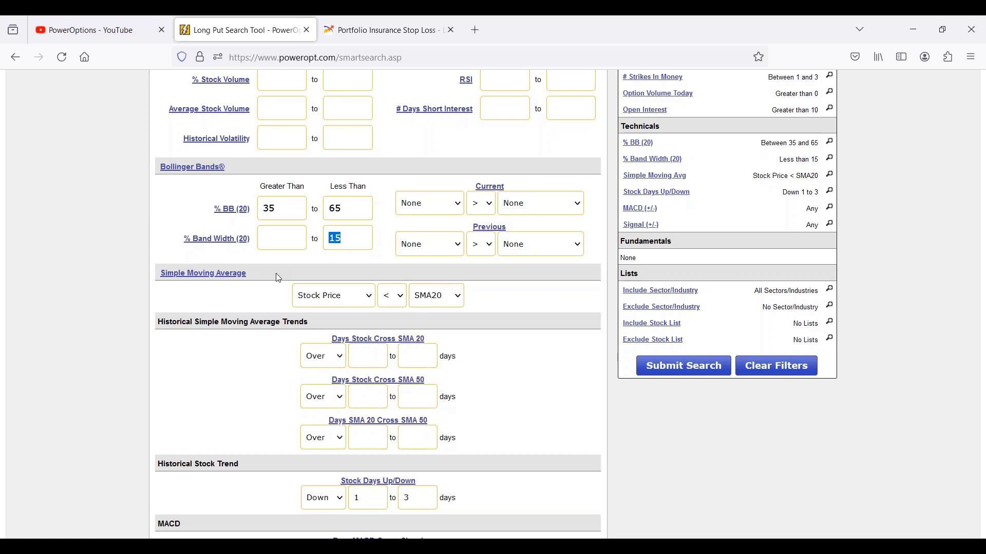
click(301, 216)
scroll(302, 216, up, 3)
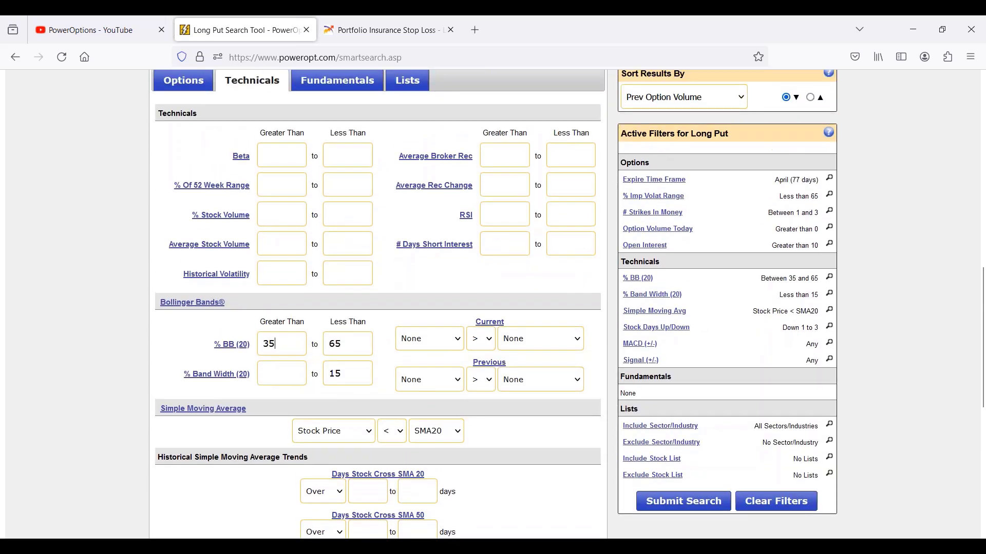
scroll(244, 186, up, 2)
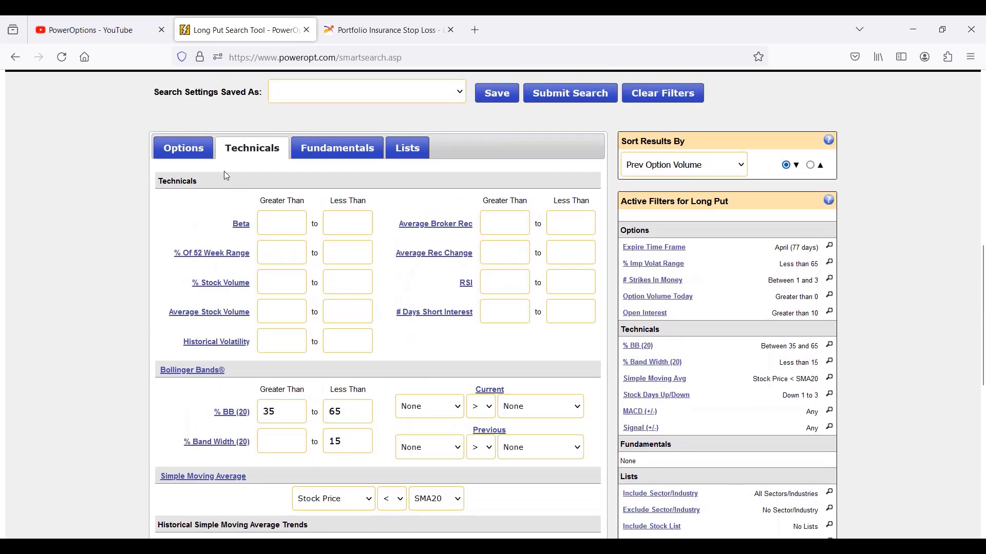
Step: Highlight the option and technical criteria one after another in the Active Filters for Long Put summary
scroll(245, 186, up, 2)
scroll(244, 185, down, 4)
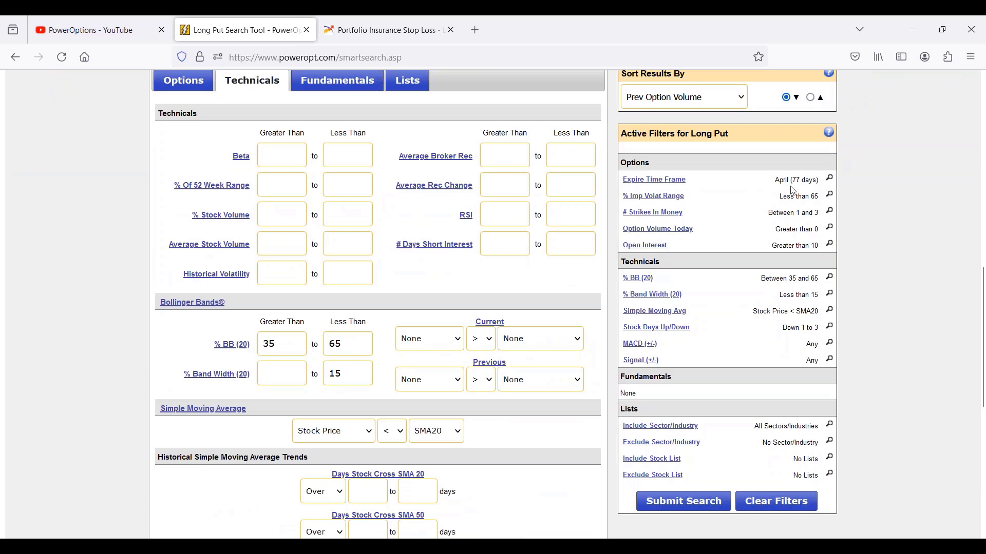
drag(775, 180, 817, 229)
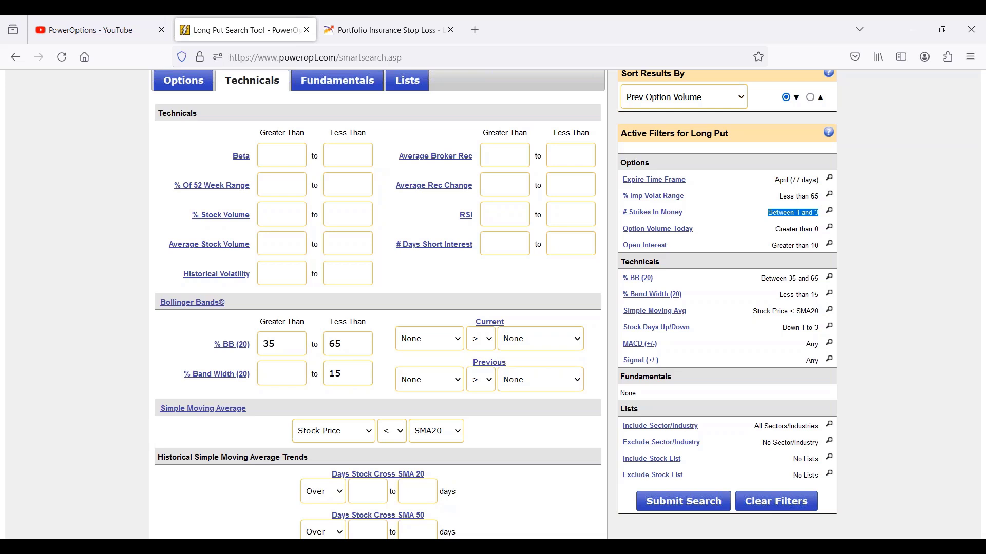
drag(771, 245, 810, 246)
drag(761, 280, 818, 281)
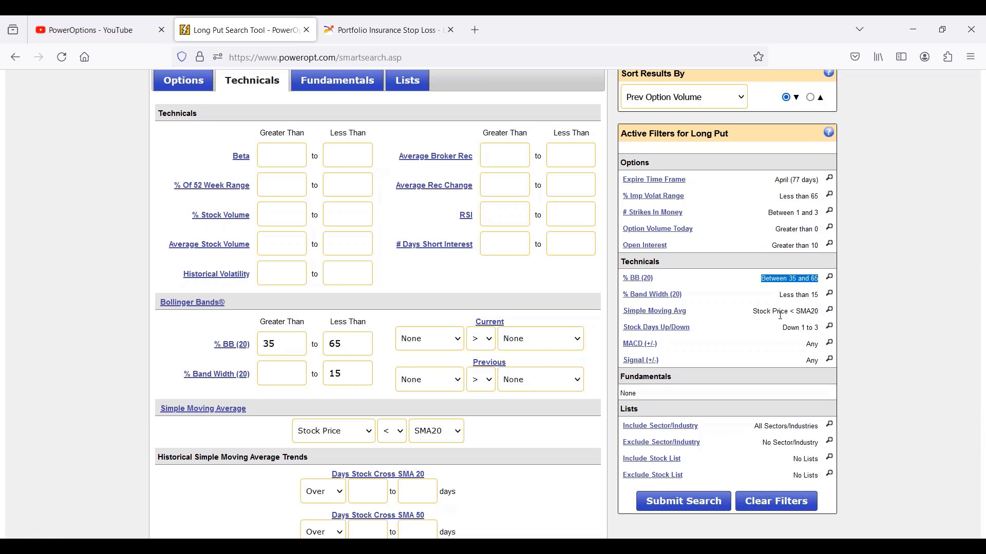
drag(771, 301, 822, 307)
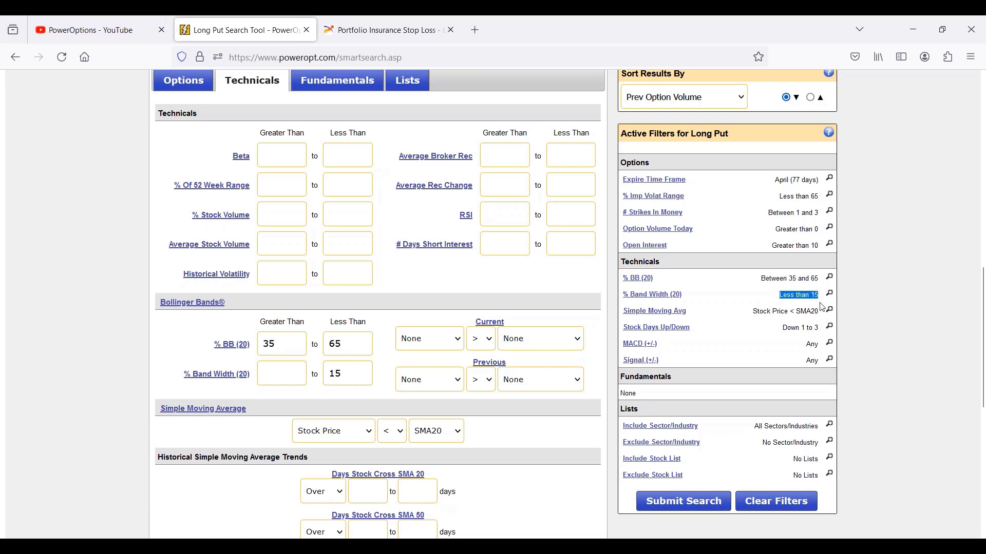
drag(753, 312, 821, 329)
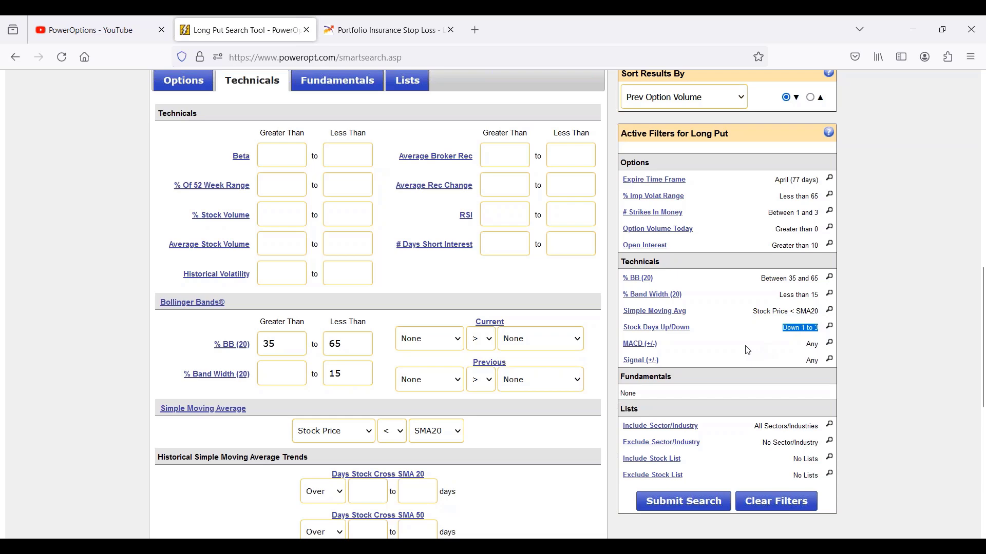
Step: Set the Expire Time Frame to March (42 days) and rerun the Long Put search
scroll(729, 352, up, 8)
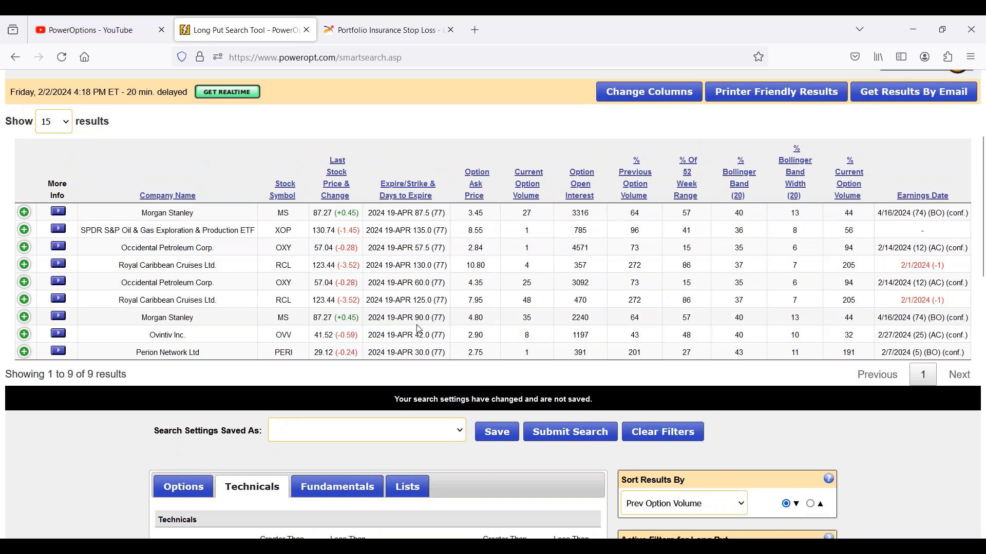
scroll(420, 329, down, 3)
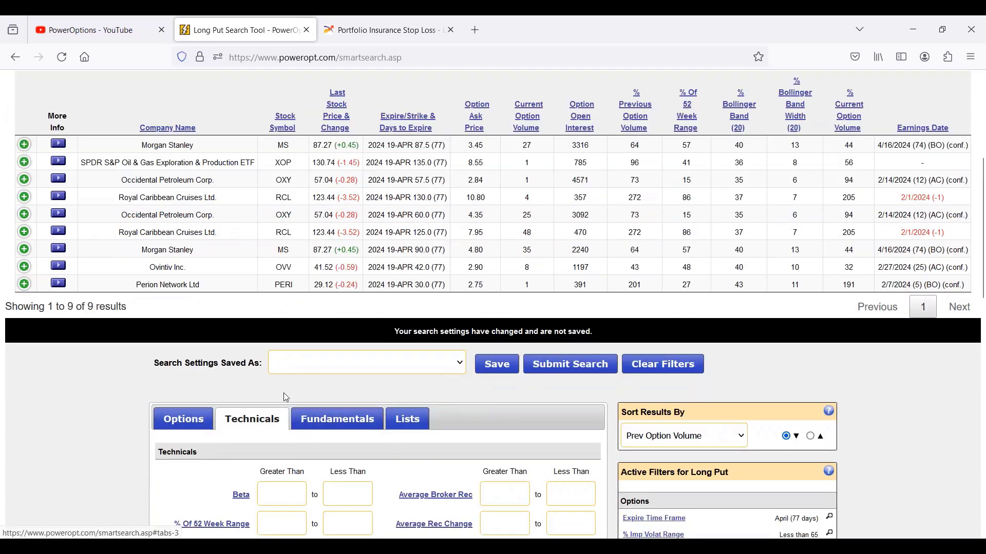
scroll(284, 393, down, 2)
click(199, 311)
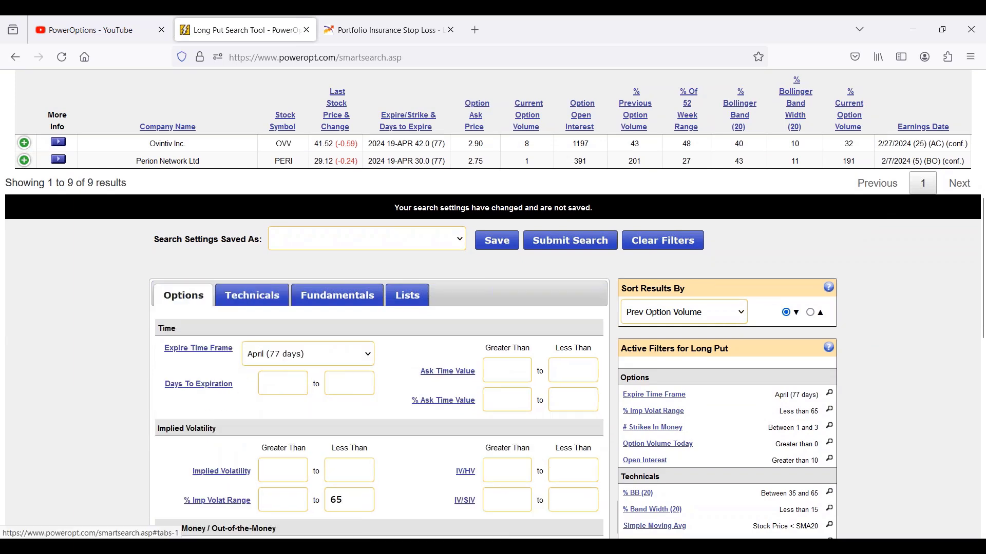
click(302, 363)
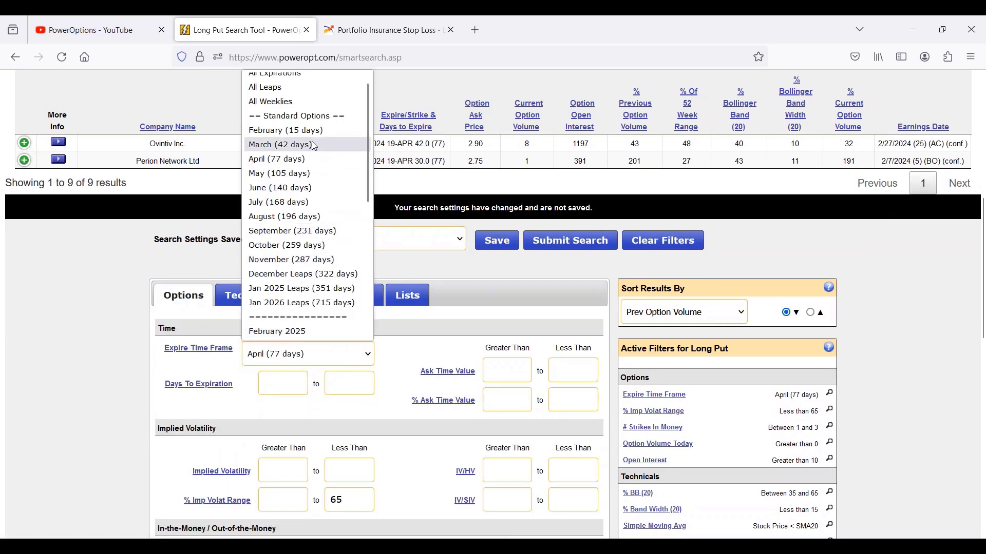
click(315, 146)
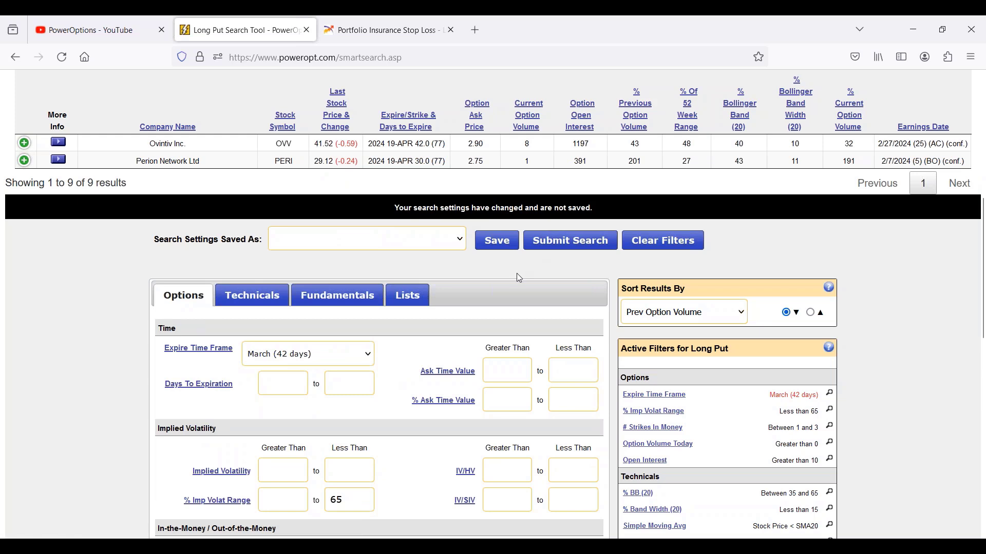
click(541, 240)
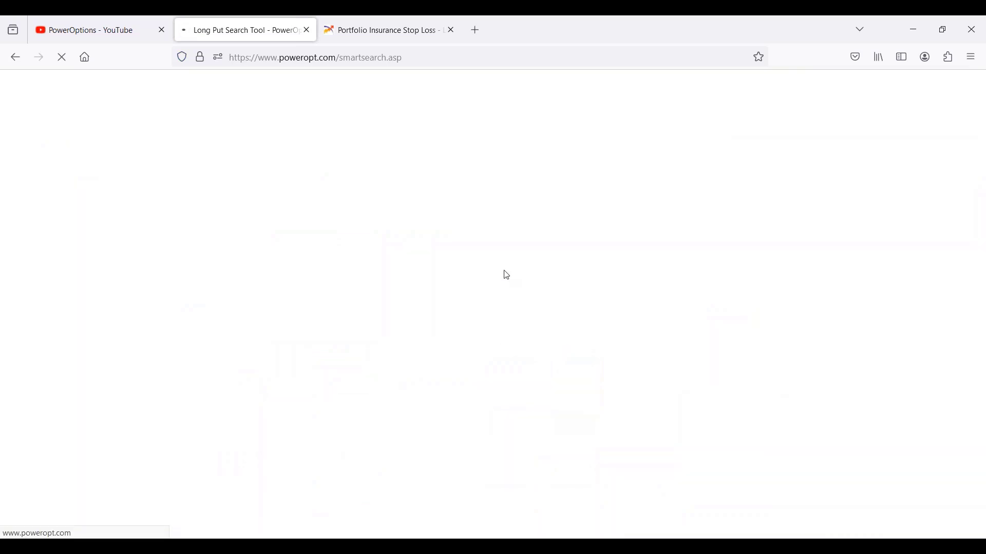
Step: Look through the March Long Put results, including the second page
scroll(496, 280, down, 3)
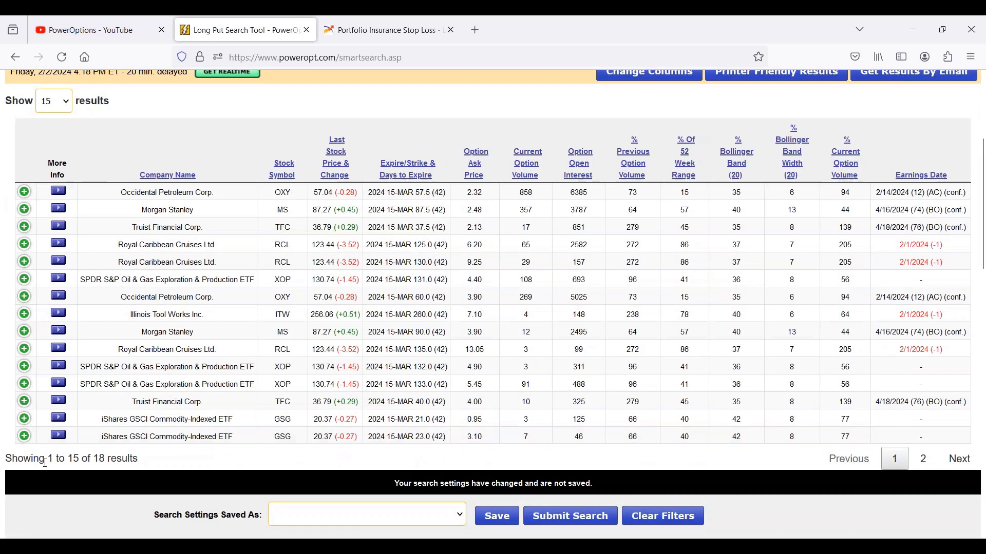
drag(70, 460, 165, 468)
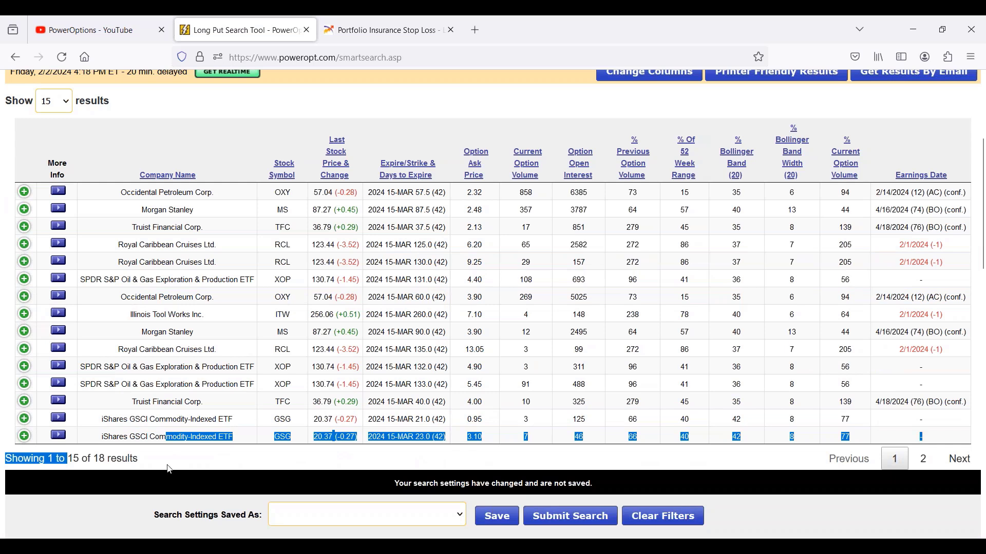
click(169, 465)
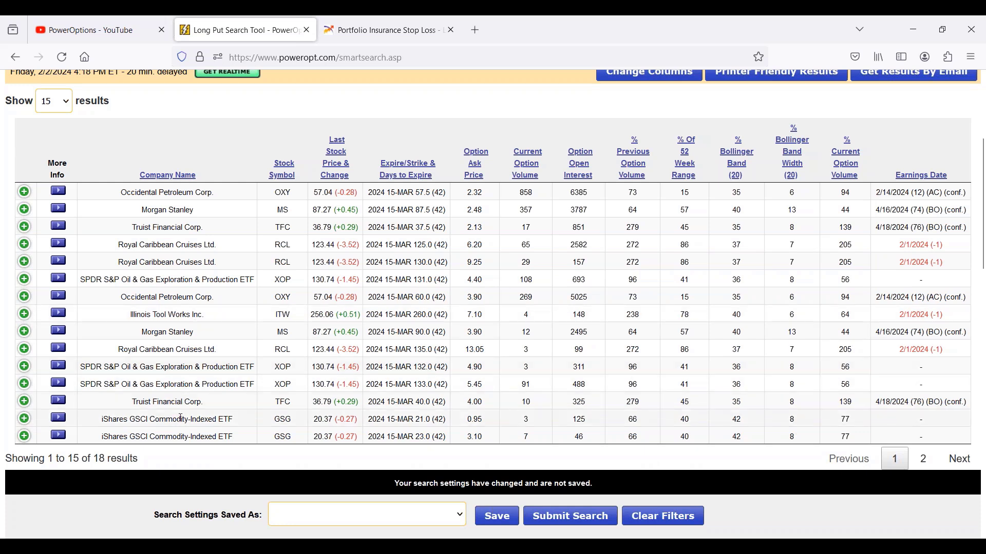
click(924, 458)
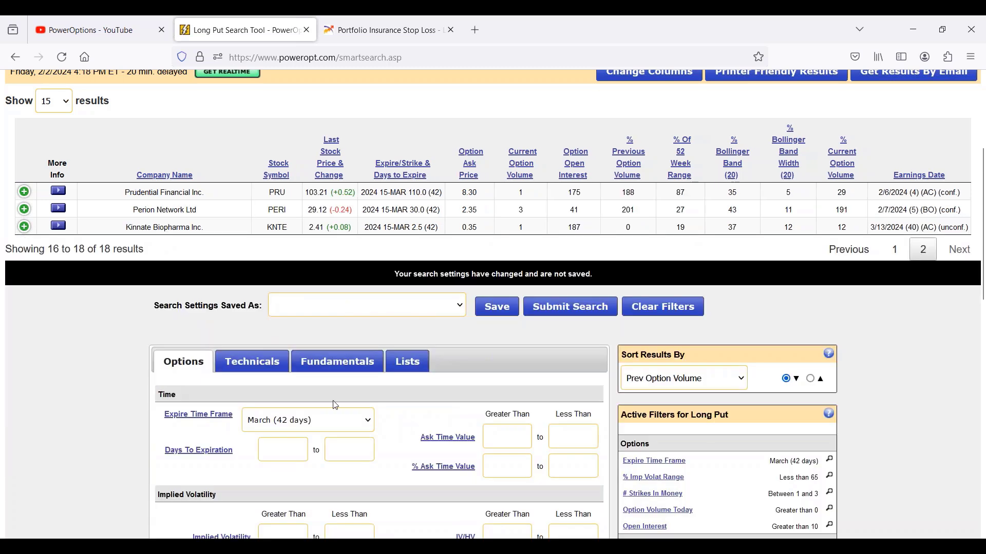
Step: Highlight Perion Network Ltd and Prudential Financial Inc. on the second results page, and return to the first page
drag(129, 211, 226, 215)
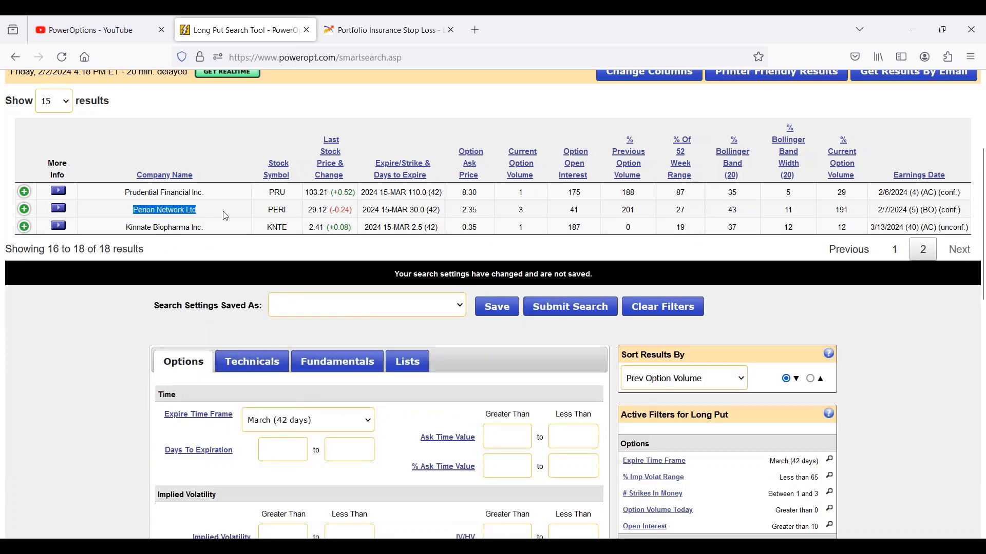
drag(129, 194, 215, 194)
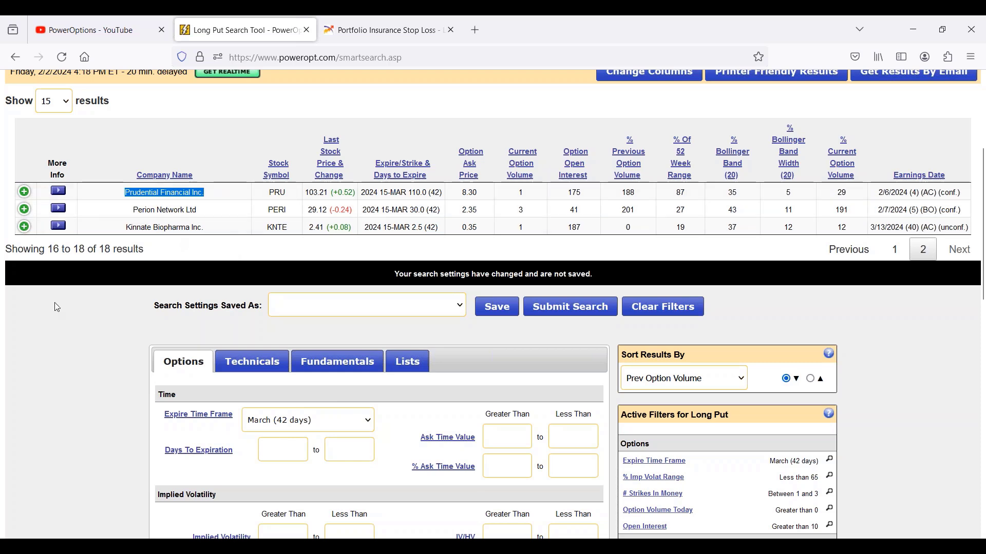
click(896, 250)
scroll(495, 436, down, 3)
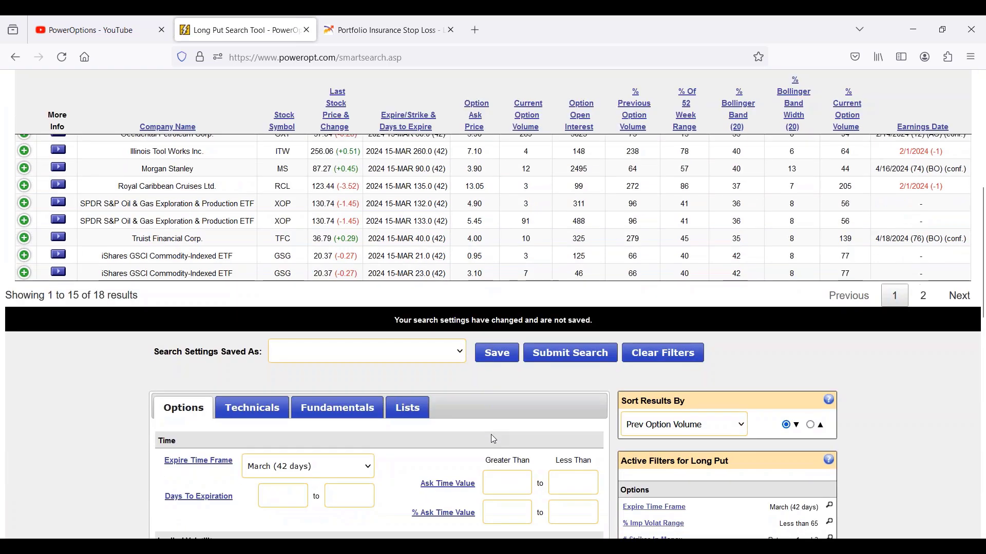
scroll(490, 434, up, 2)
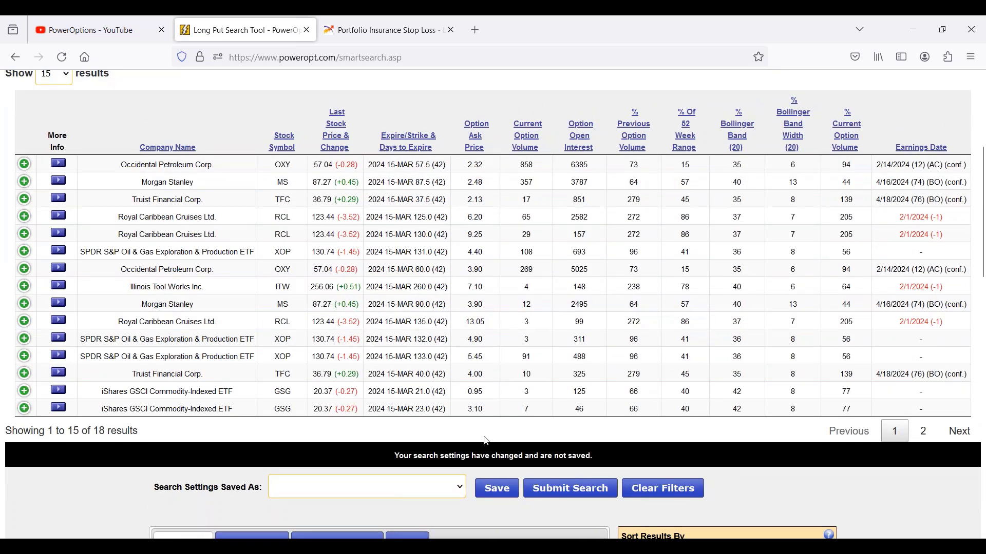
Step: Highlight the Bollinger Band, Simple Moving Avg and Stock Days Up/Down criteria in the Active Filters for Long Put summary
scroll(487, 441, down, 10)
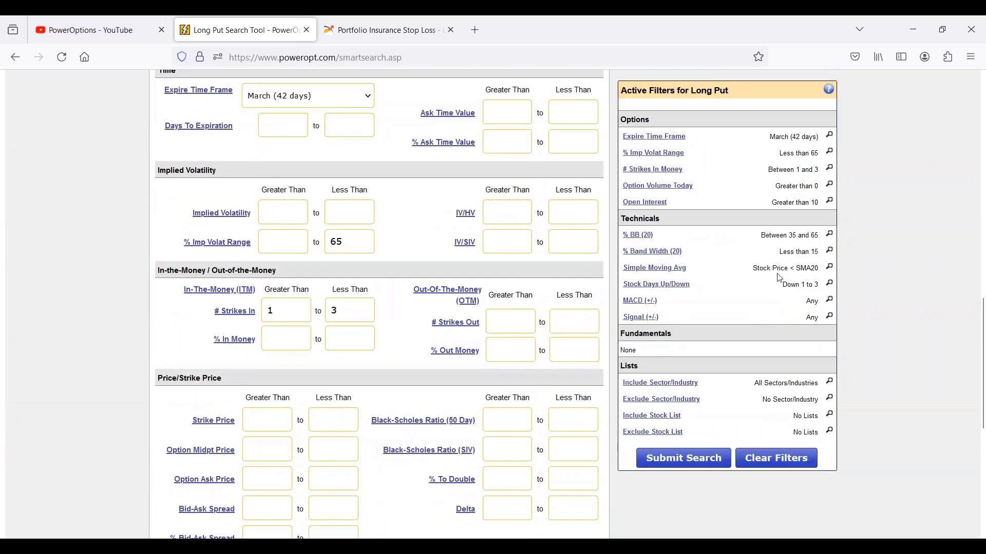
drag(760, 235, 824, 257)
drag(750, 268, 822, 286)
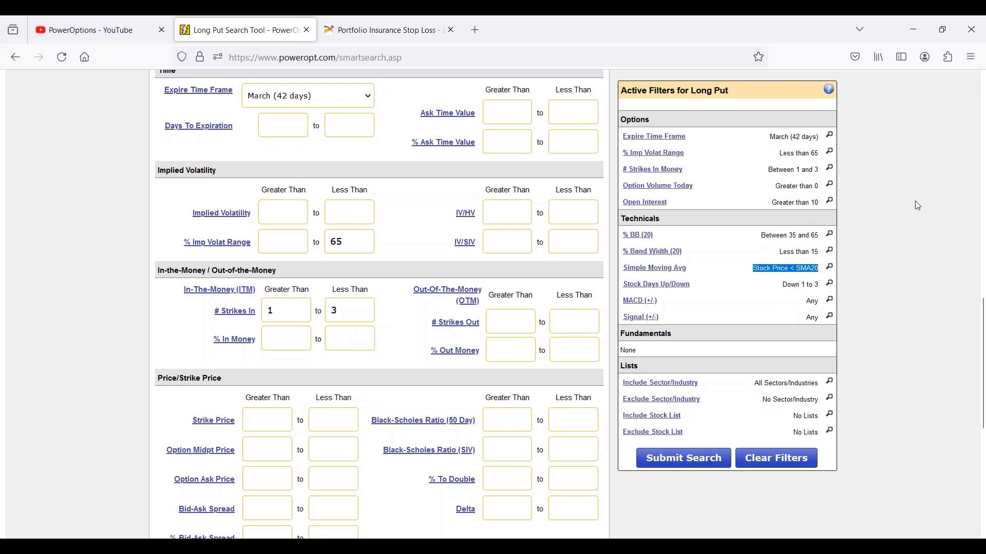
drag(787, 285, 818, 285)
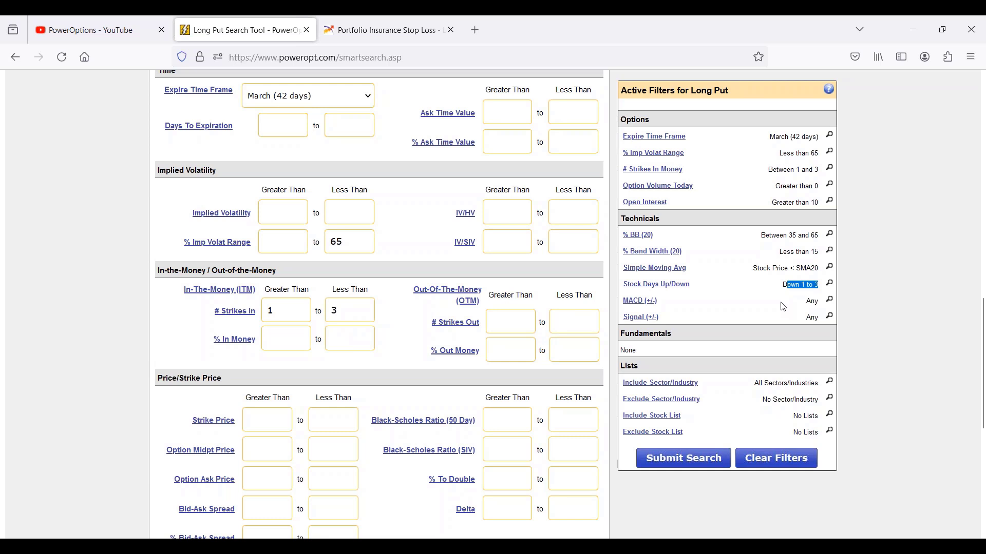
click(765, 239)
drag(765, 239, 775, 288)
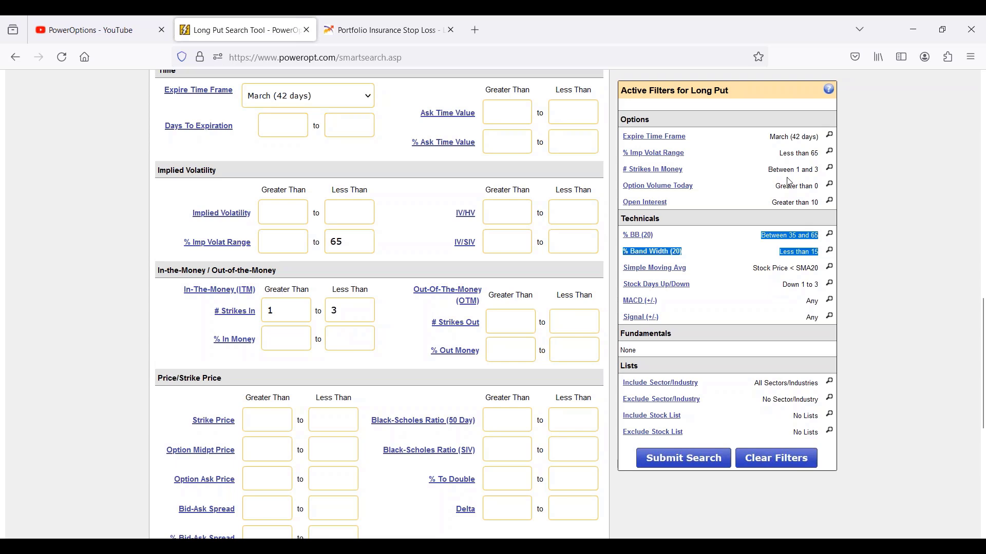
Step: Review the first page of March Long Put results and check which saved search settings are available
scroll(759, 205, up, 2)
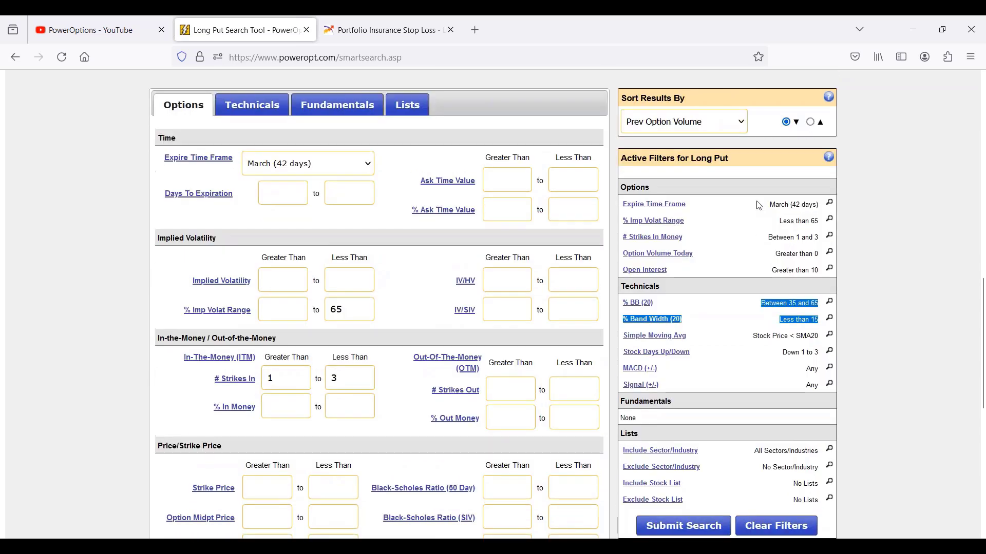
scroll(759, 205, up, 10)
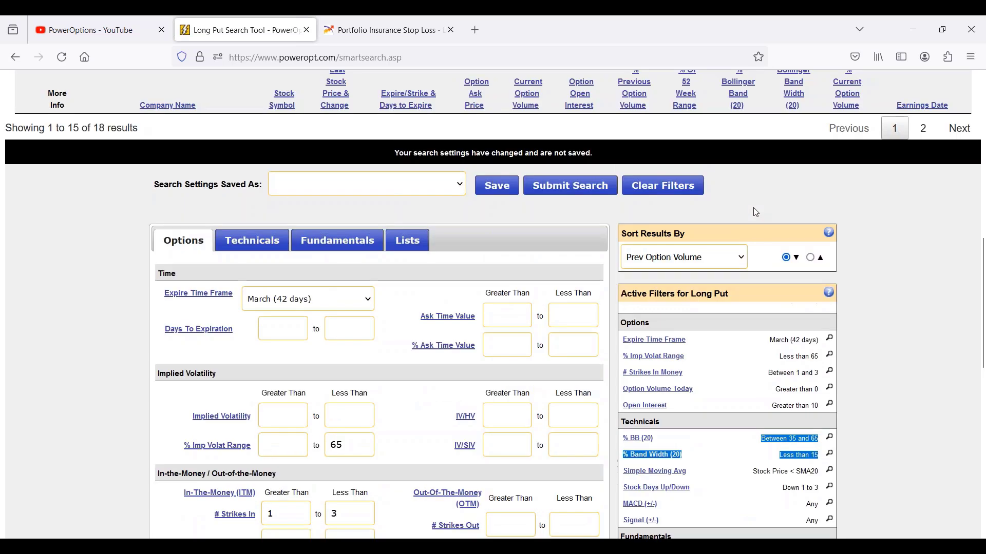
scroll(758, 212, up, 4)
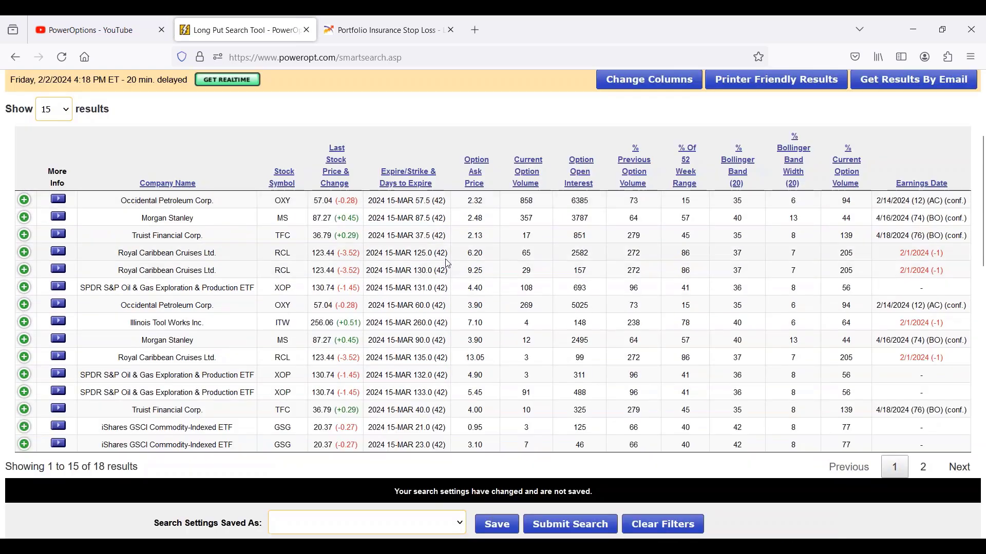
scroll(447, 263, up, 6)
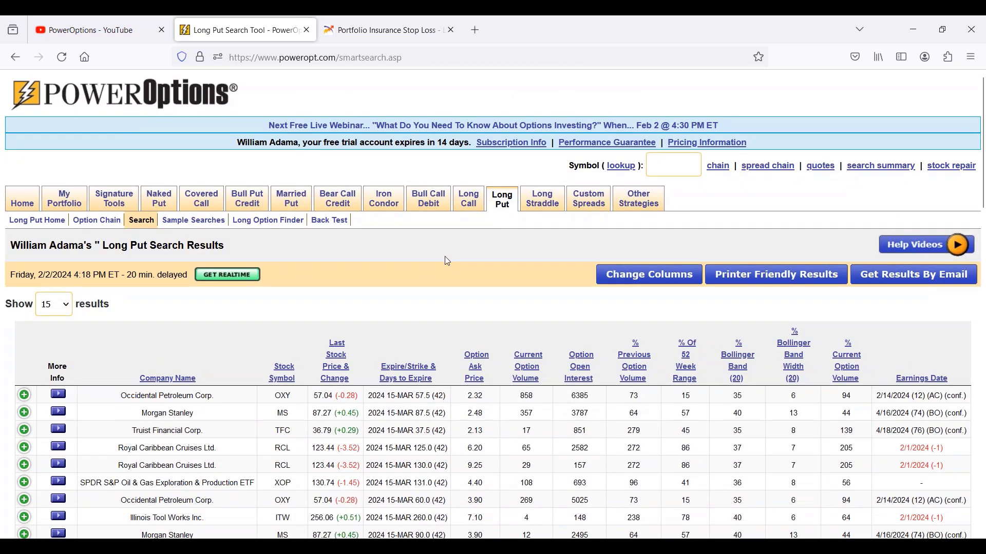
scroll(445, 261, down, 8)
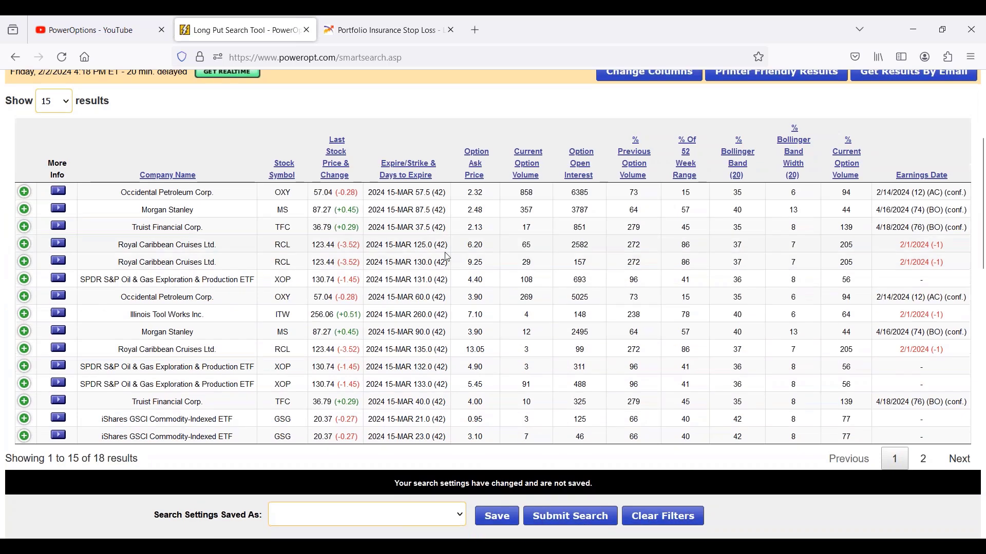
click(417, 348)
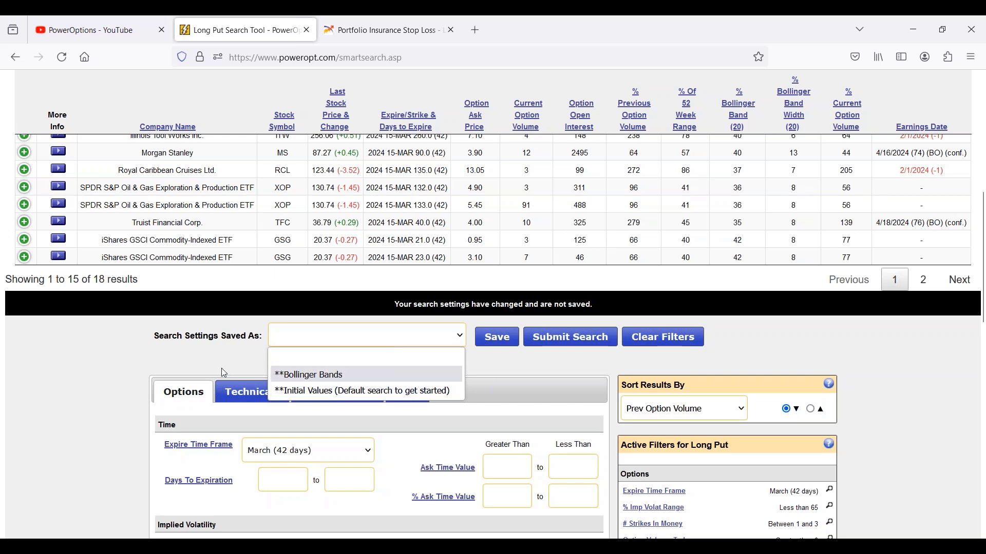
click(89, 360)
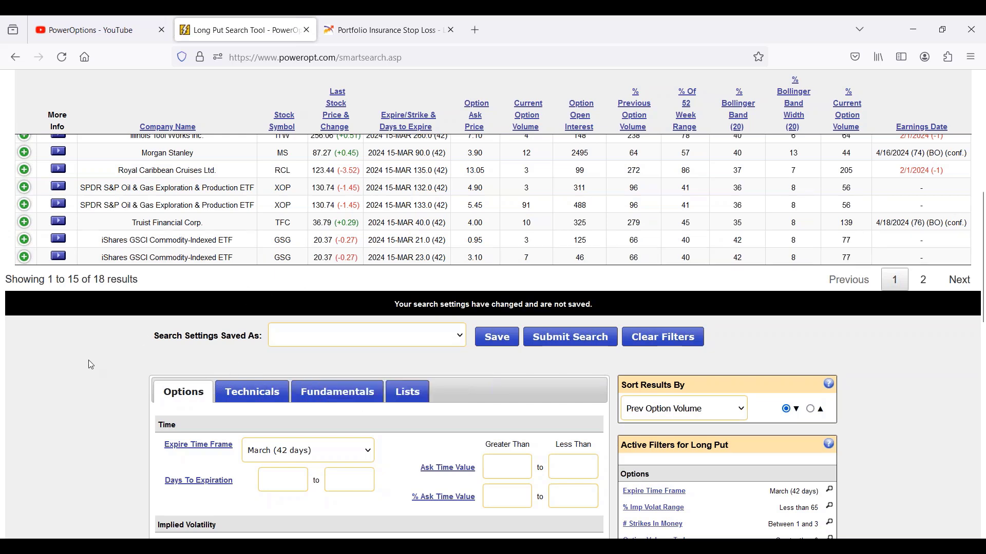
Step: Open the Long Put sample searches and highlight the descriptions of Current Option Volume and Puts to buy
scroll(89, 360, up, 5)
click(191, 178)
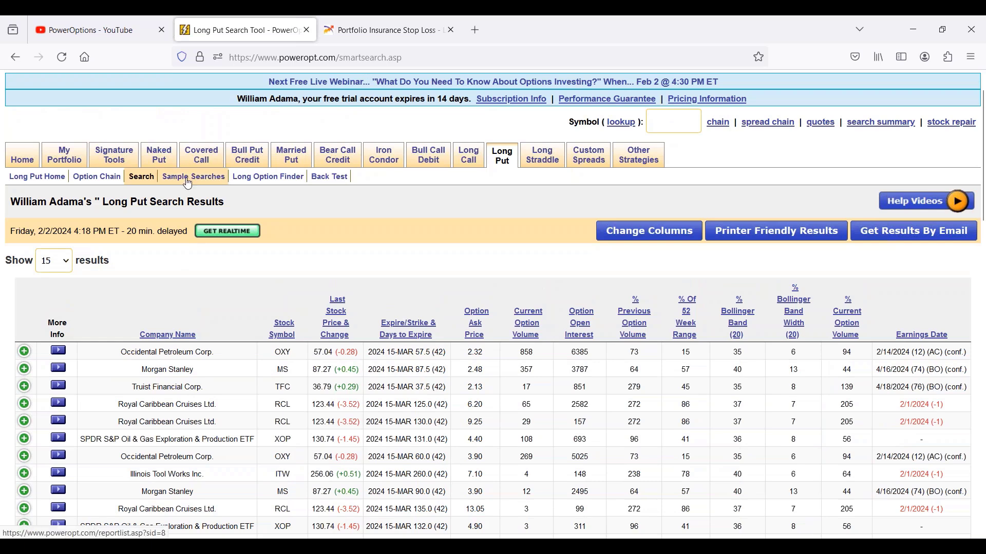
scroll(282, 262, down, 2)
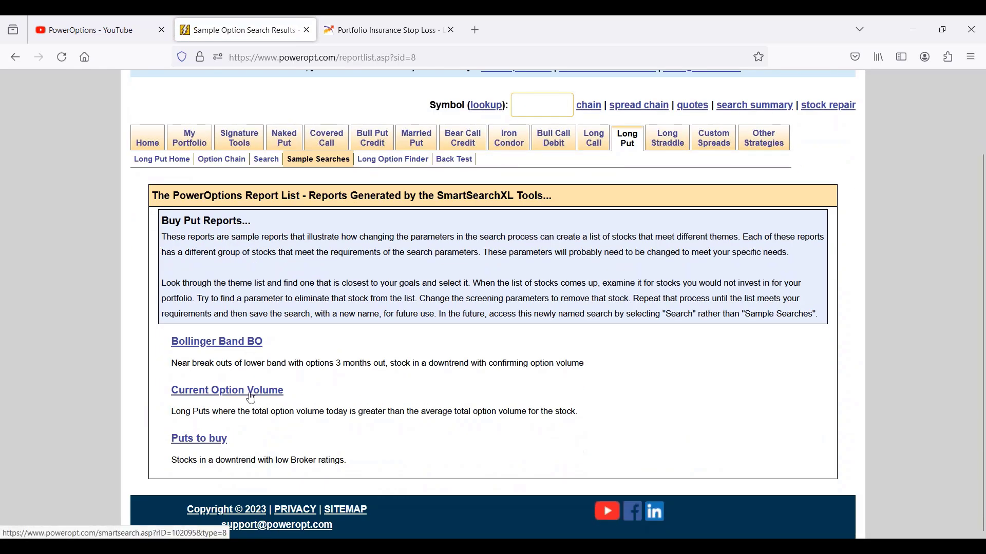
drag(250, 411, 605, 414)
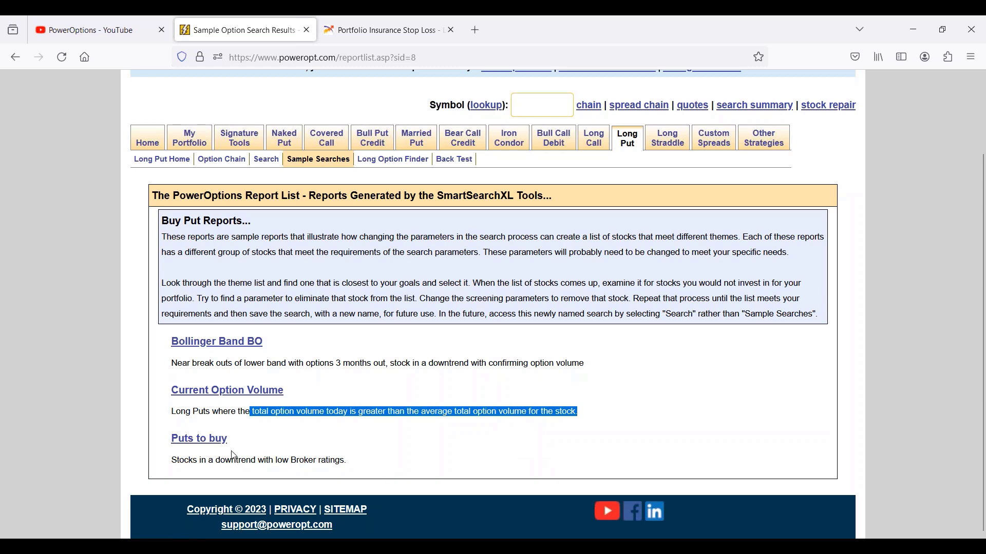
click(258, 461)
drag(258, 461, 375, 456)
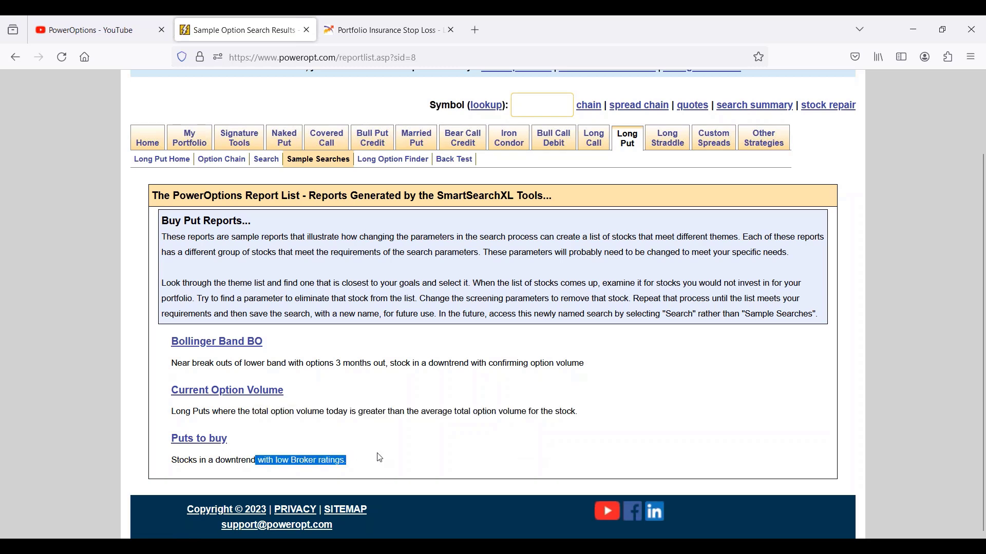
scroll(371, 462, up, 3)
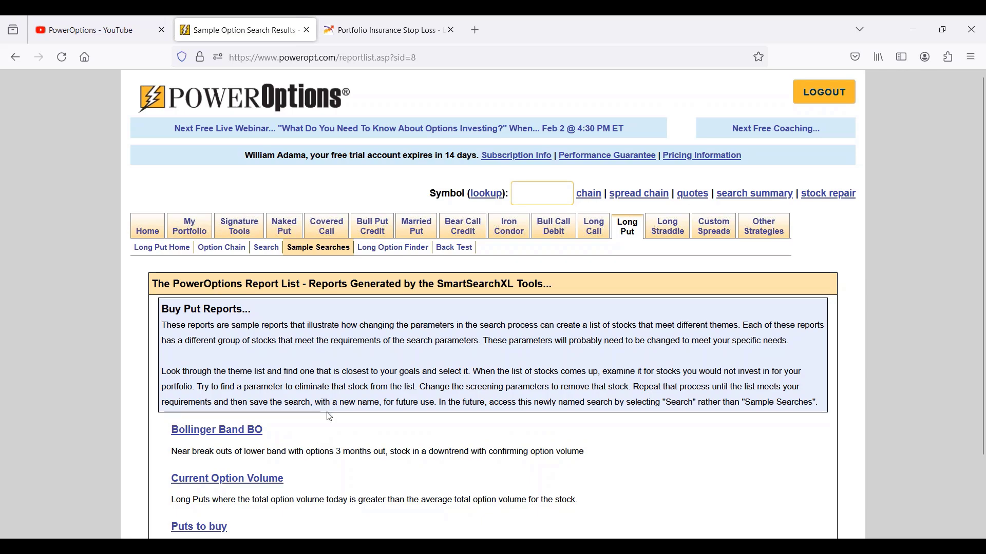
Step: Return to the Long Put search, look over its default results and show the Covered Call tool options
click(266, 249)
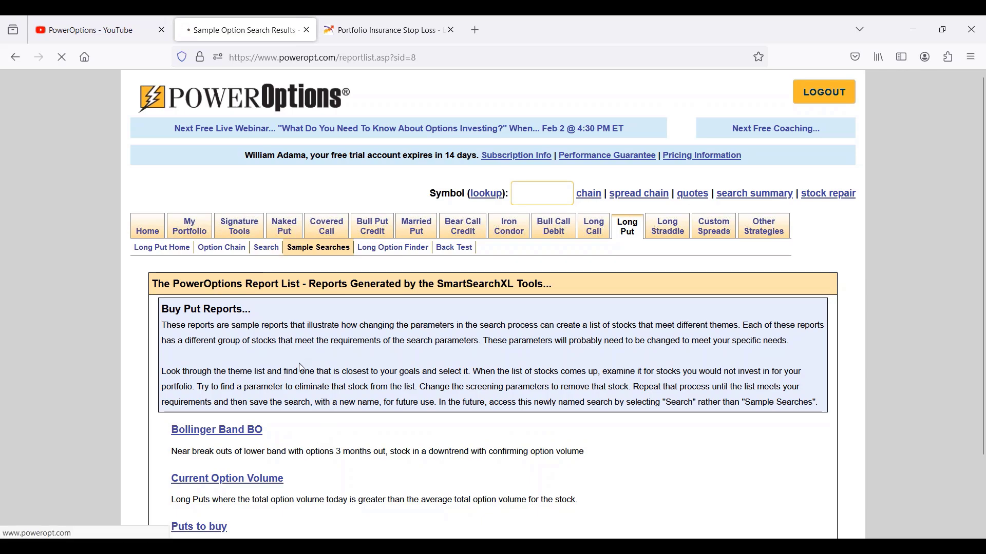
scroll(301, 371, down, 4)
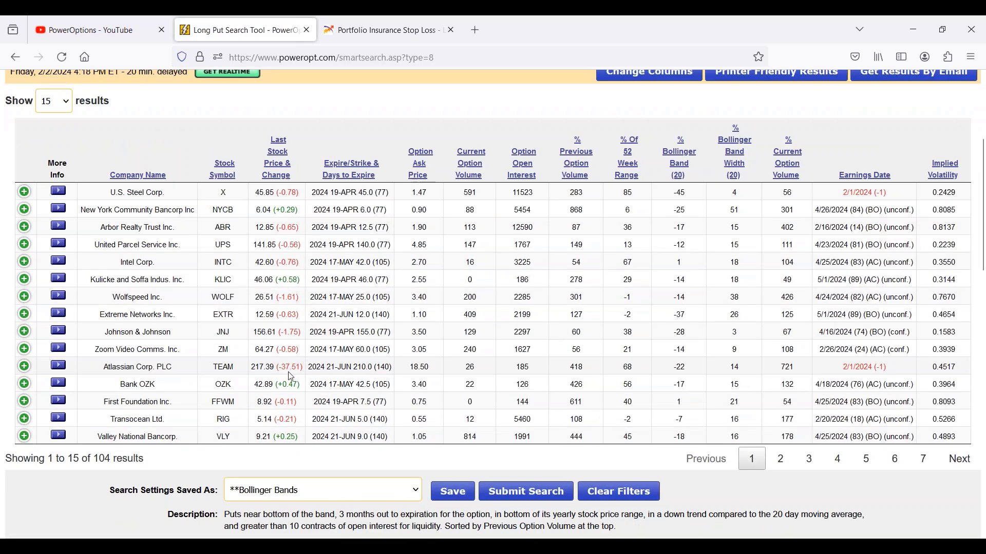
scroll(211, 140, up, 4)
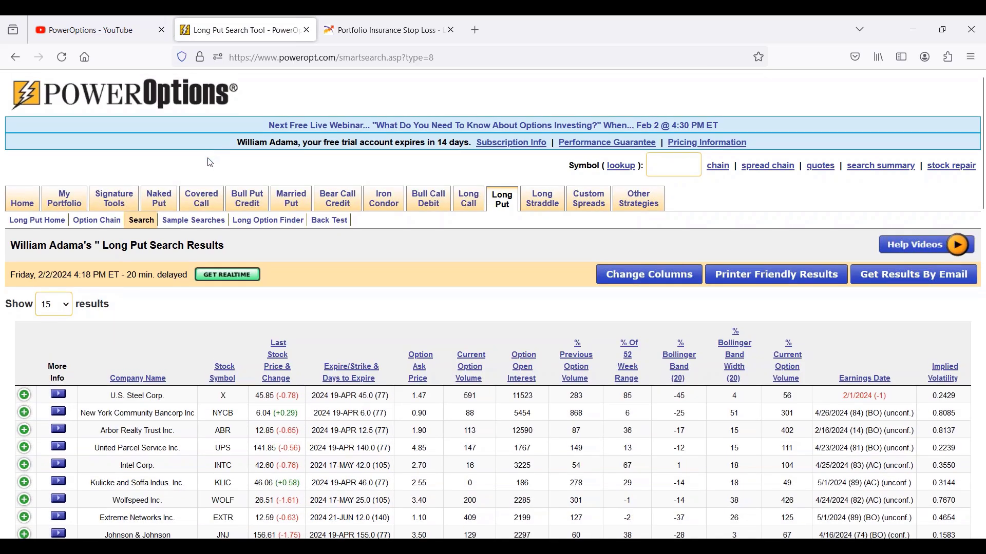
mouse_move(201, 199)
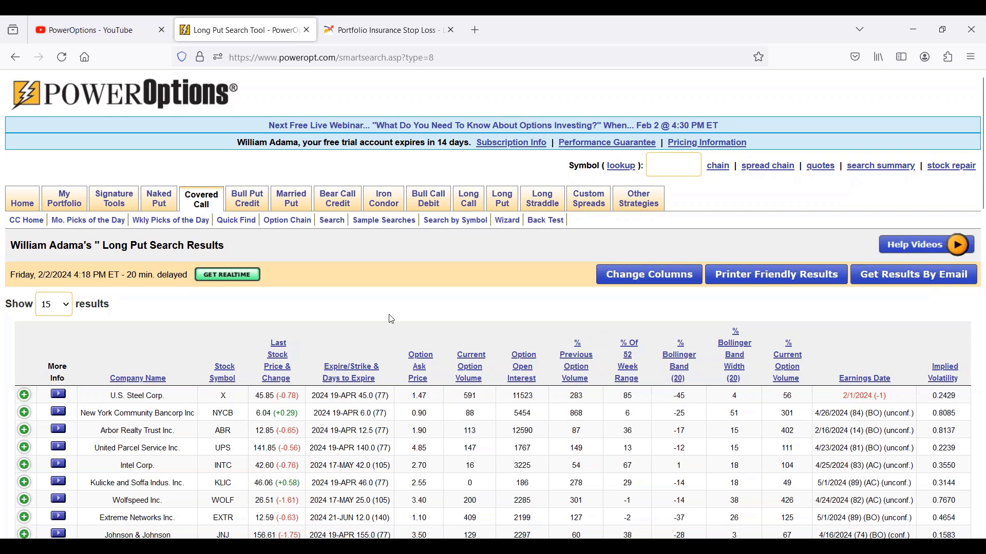
Step: Go to the home page, reopen the Long Put search from there and clear all its filters
click(22, 201)
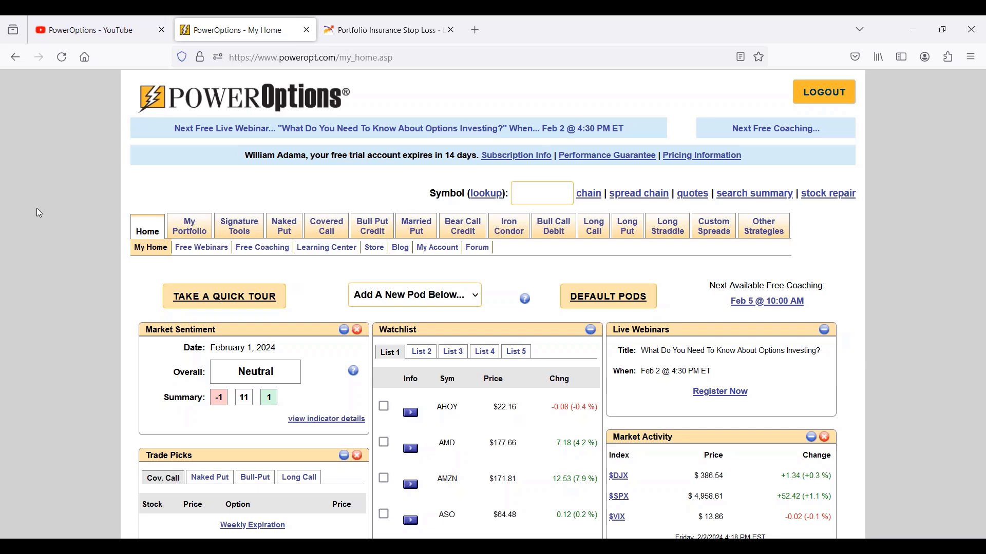
mouse_move(629, 235)
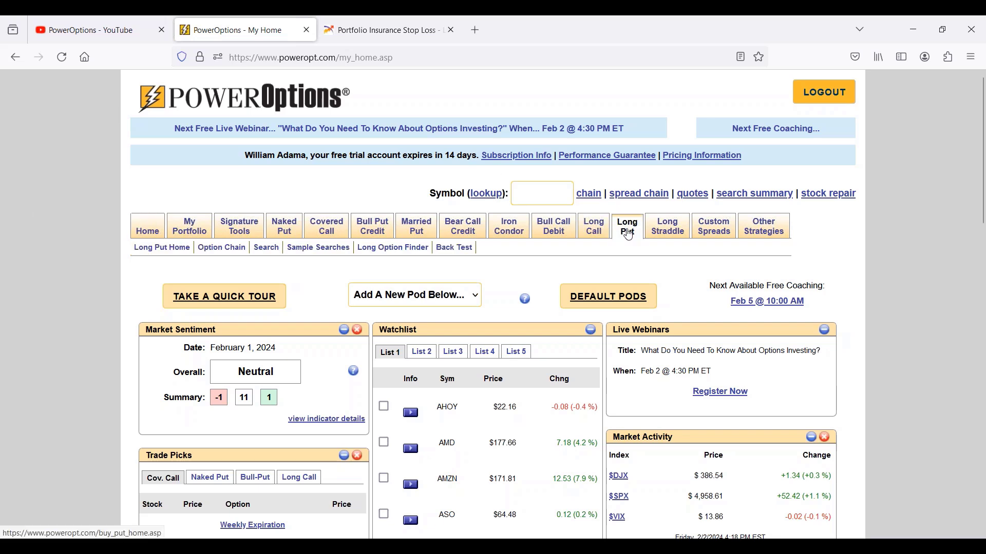
click(267, 248)
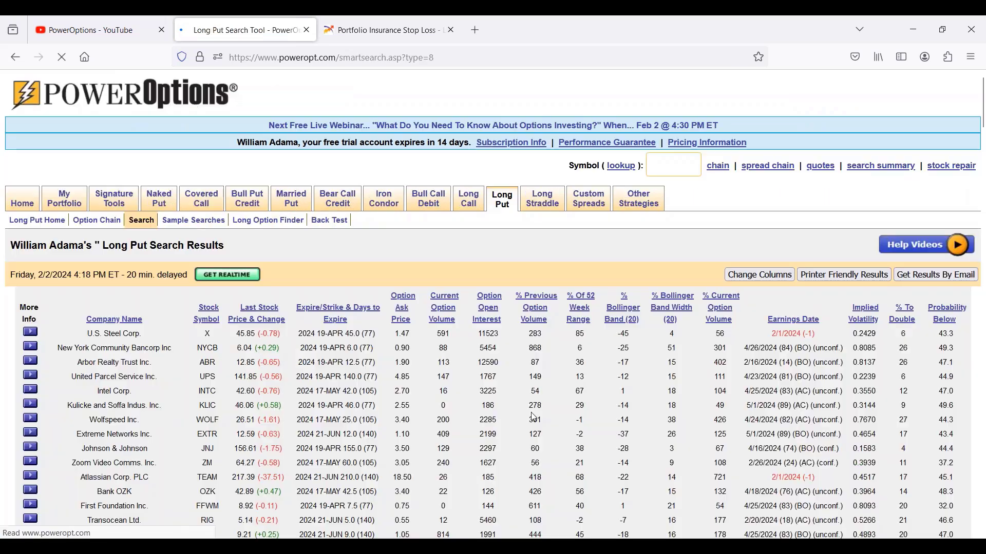
scroll(414, 416, down, 10)
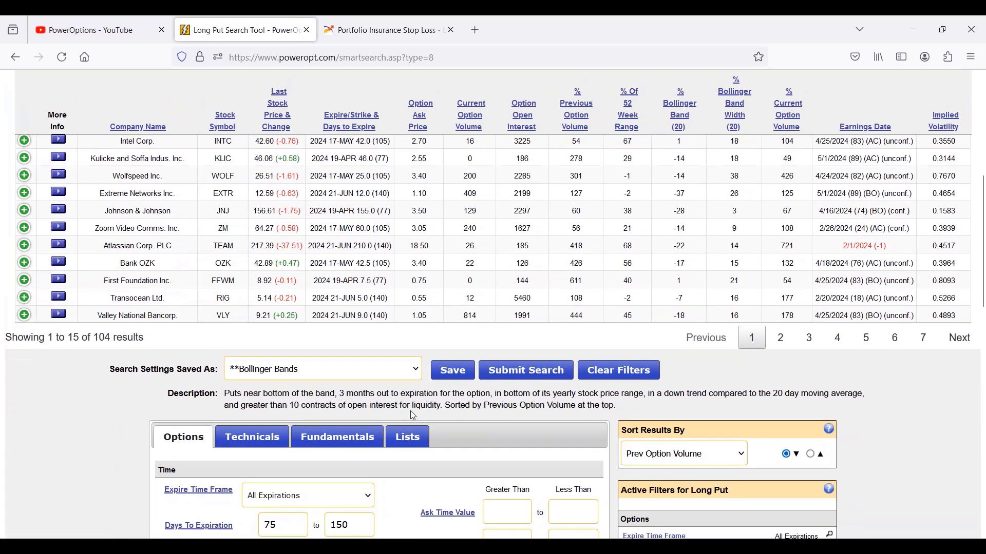
click(619, 370)
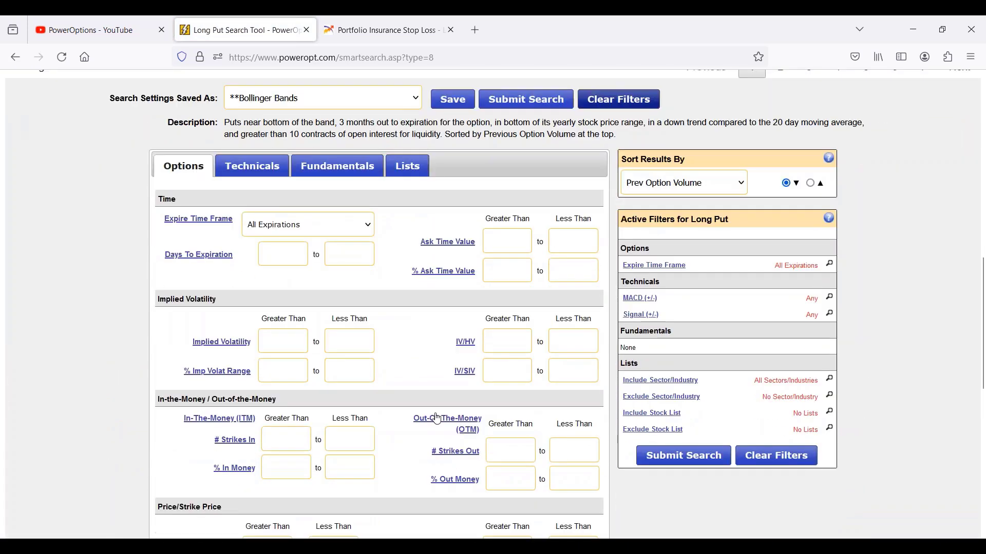
Step: Set the Expire Time Frame to March (42 days) and limit % Imp Volat Range to less than 65
click(304, 226)
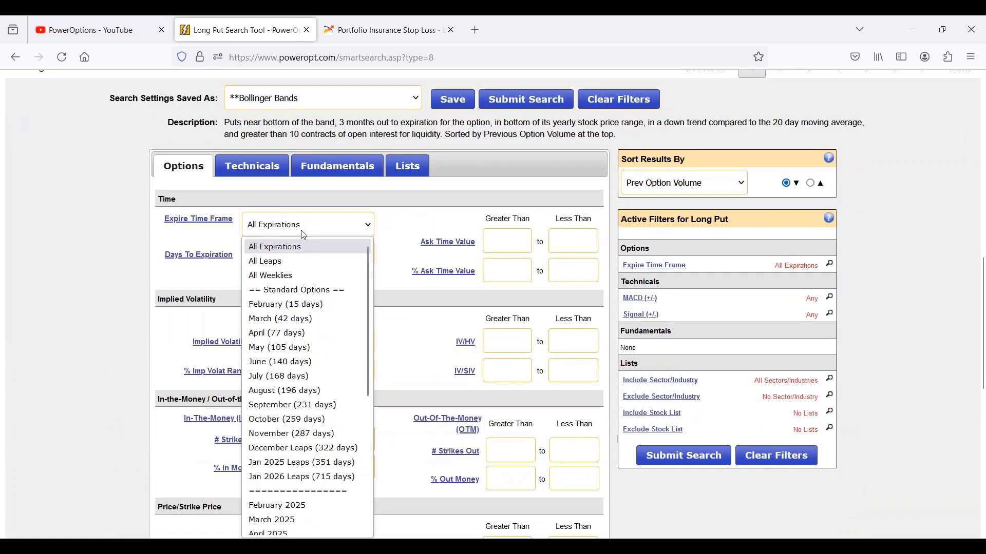
click(301, 322)
scroll(374, 330, down, 2)
click(361, 303)
text(65)
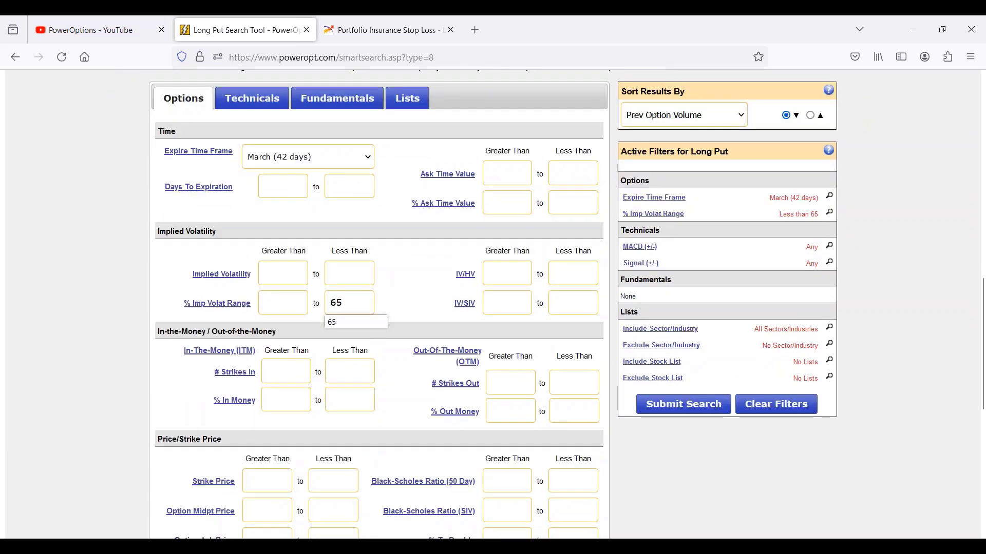
Step: Restrict the in-the-money # Strikes In filter to between 1 and 3
click(296, 367)
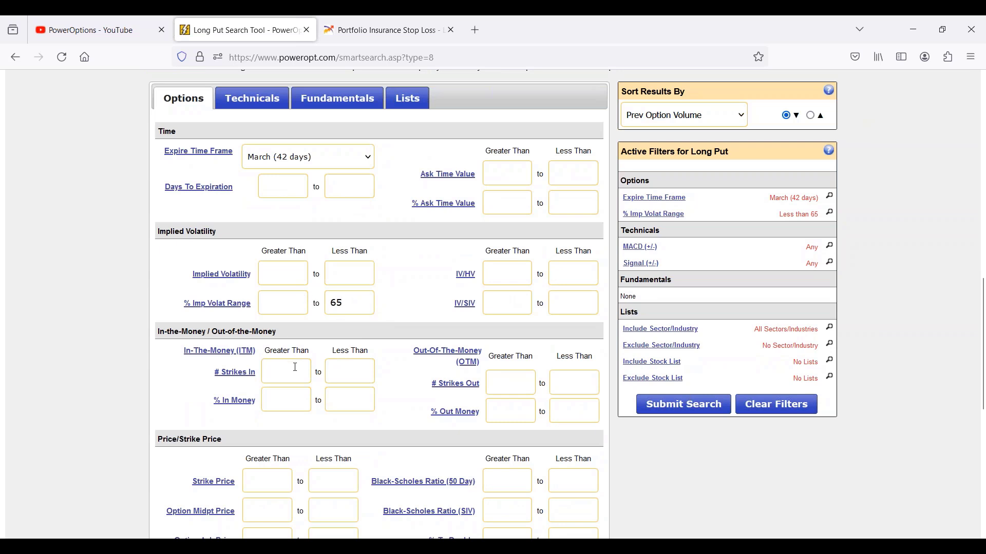
text(1)
click(341, 370)
text(3)
Step: Set the technical % BB (20) filter to between 35 and 65
scroll(314, 186, up, 2)
click(258, 172)
scroll(348, 356, down, 2)
click(290, 366)
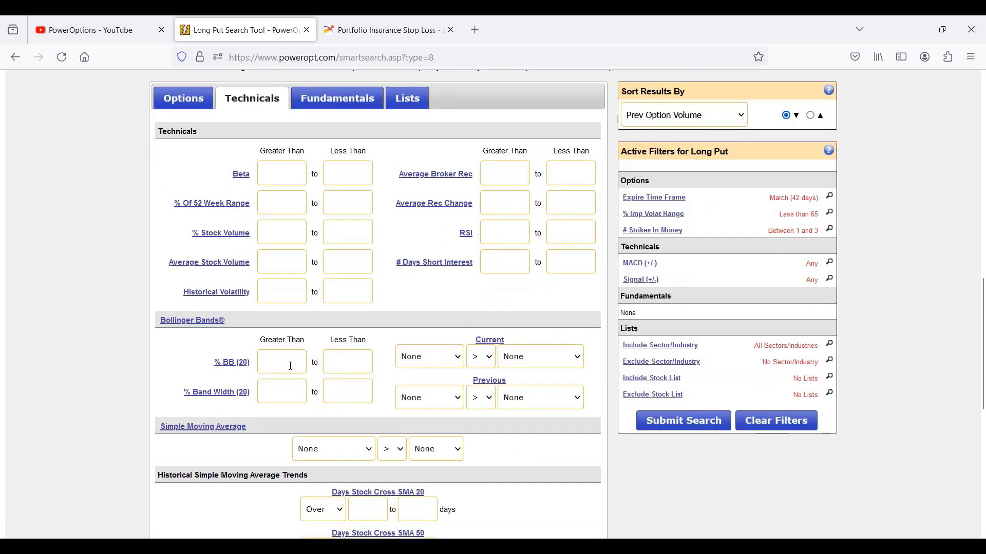
text(35)
click(362, 366)
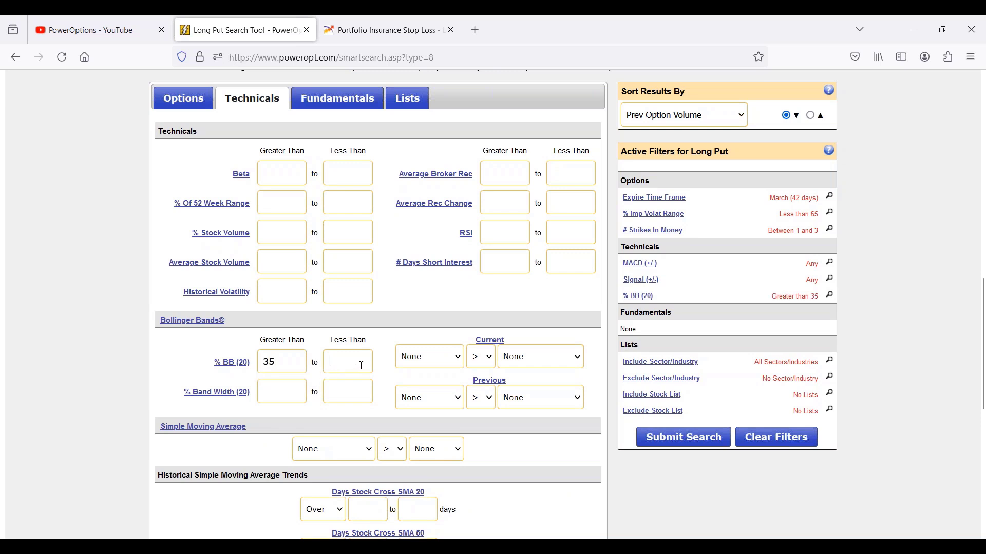
text(65)
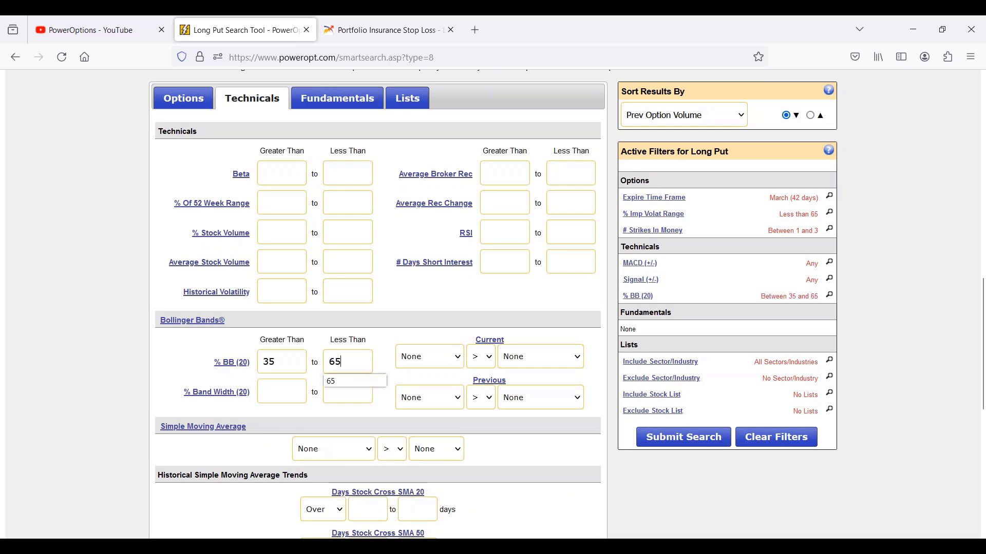
Step: Limit % Band Width (20) to less than 15 and require the Stock Price to be below the SMA20
click(348, 397)
text(15)
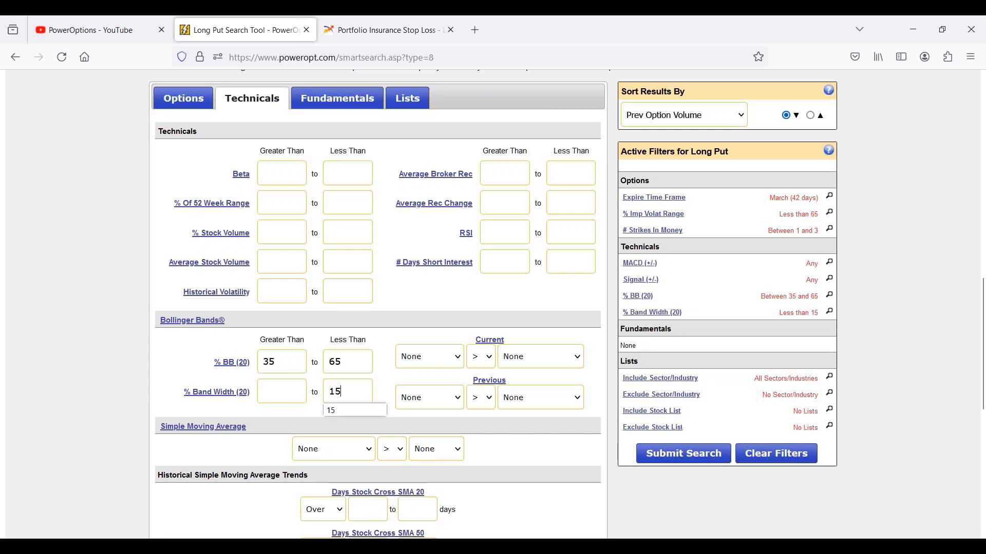
scroll(195, 464, down, 2)
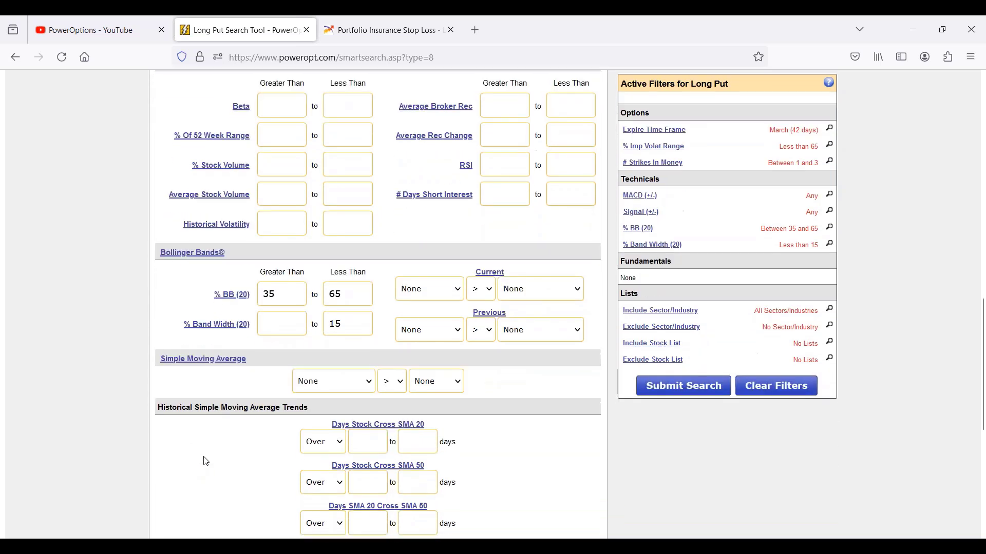
click(334, 390)
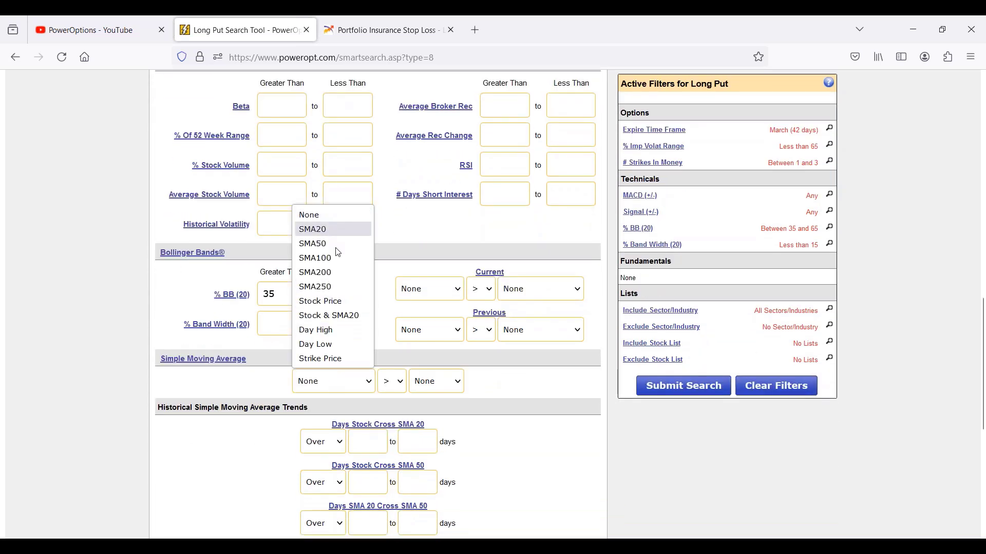
click(320, 301)
click(392, 389)
click(390, 416)
click(427, 390)
click(428, 415)
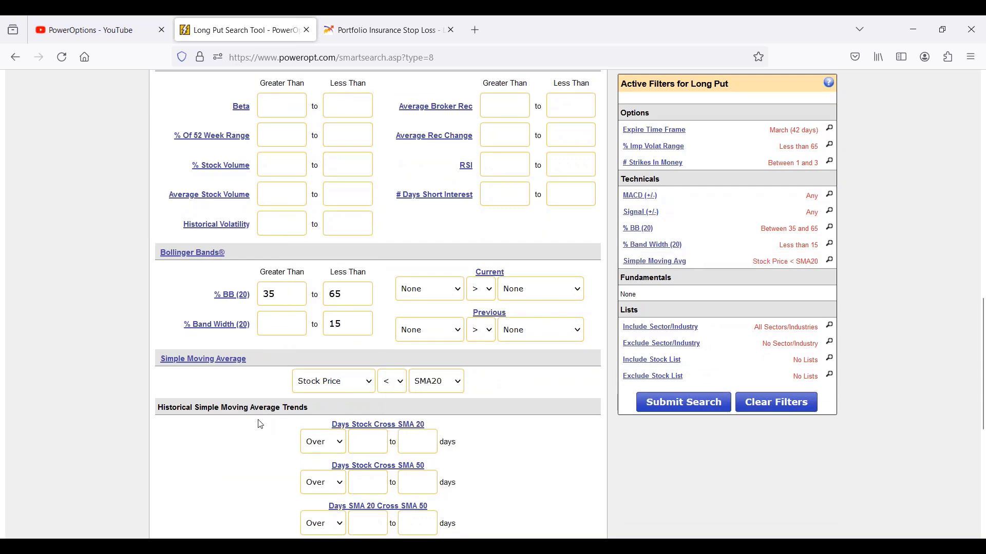
Step: Set the Stock Days Up/Down trend filter to Down for 1 to 3 days
scroll(261, 424, down, 4)
click(362, 384)
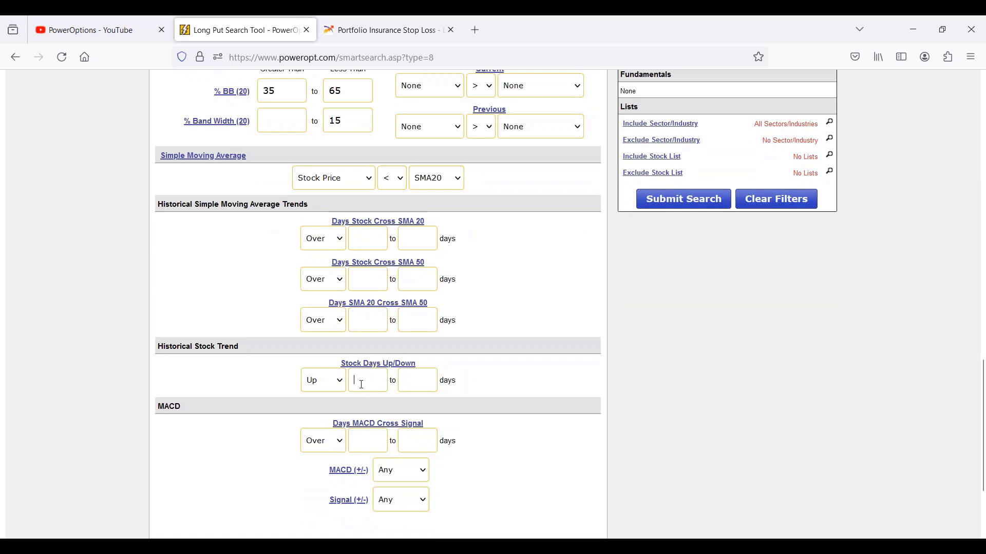
text(1)
click(421, 384)
text(3)
click(333, 388)
click(321, 418)
Step: Submit the Long Put search with the rebuilt filters and look through the resulting list of puts
click(641, 214)
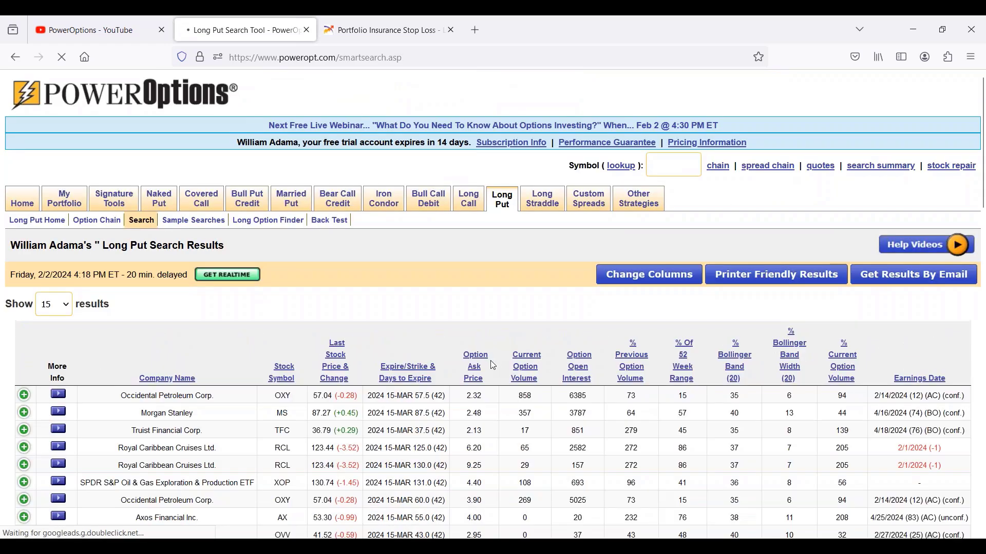
scroll(230, 283, down, 3)
scroll(230, 283, down, 2)
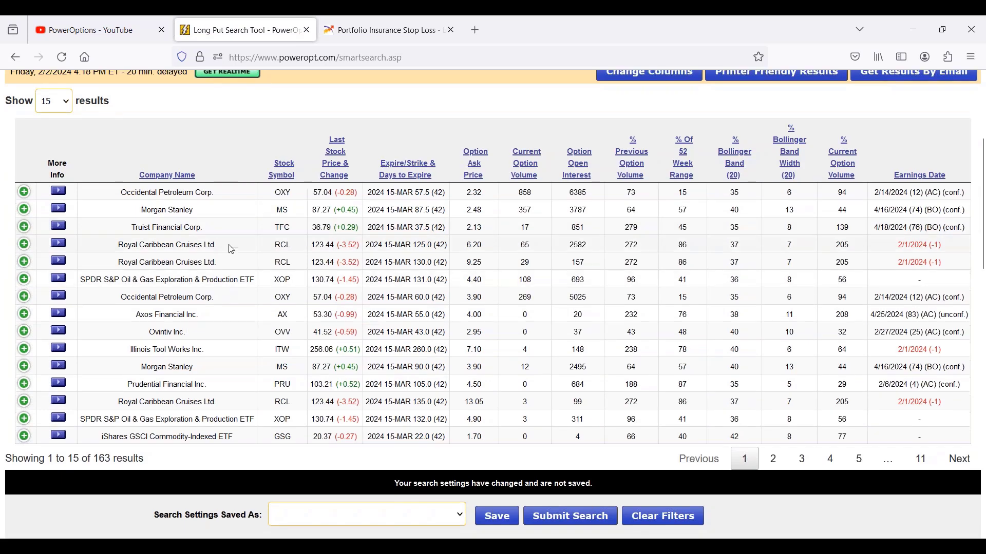
scroll(242, 333, down, 2)
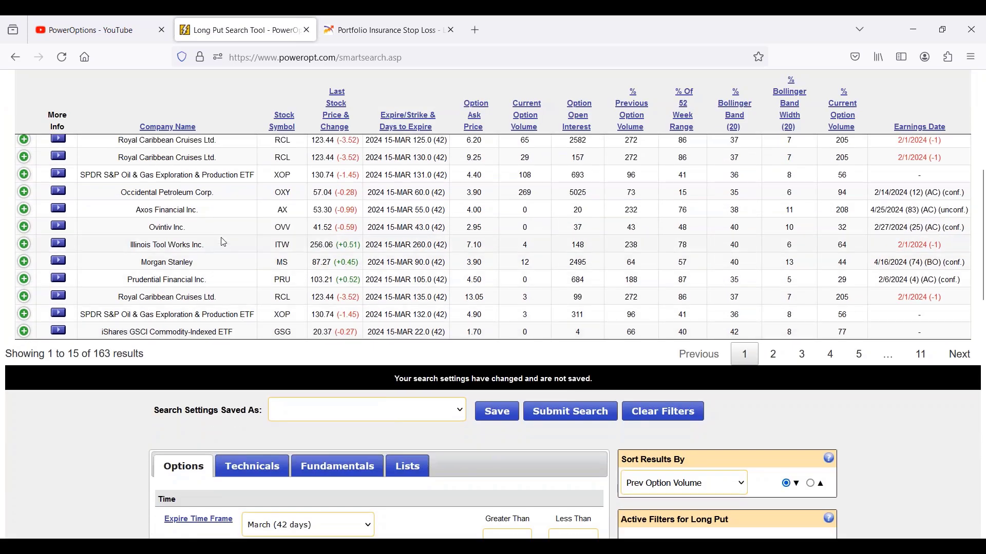
scroll(222, 234, down, 2)
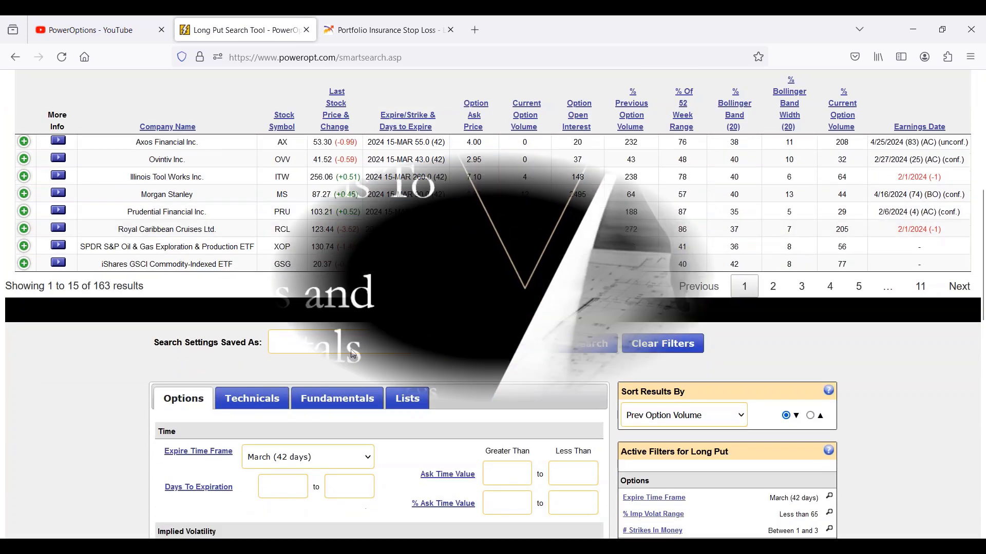